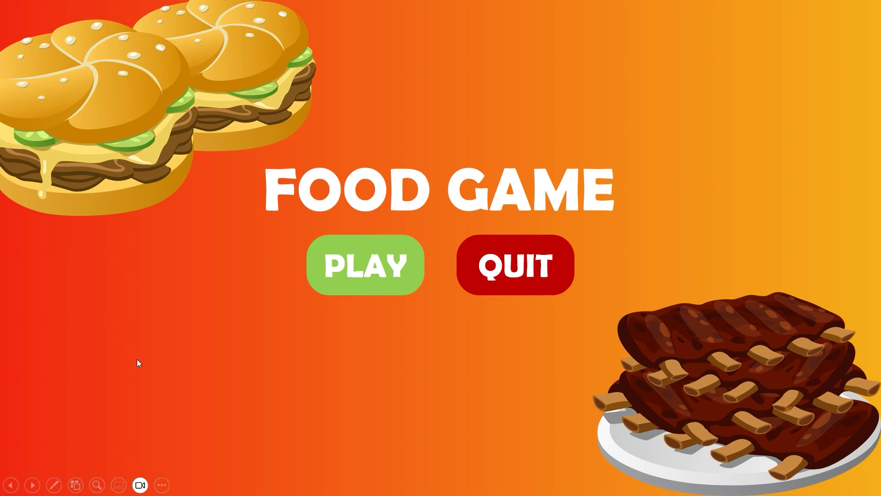
# Test title and How to Play navigation, then start the quiz and answer question 1, revealing Pizza
pyautogui.press('Right')
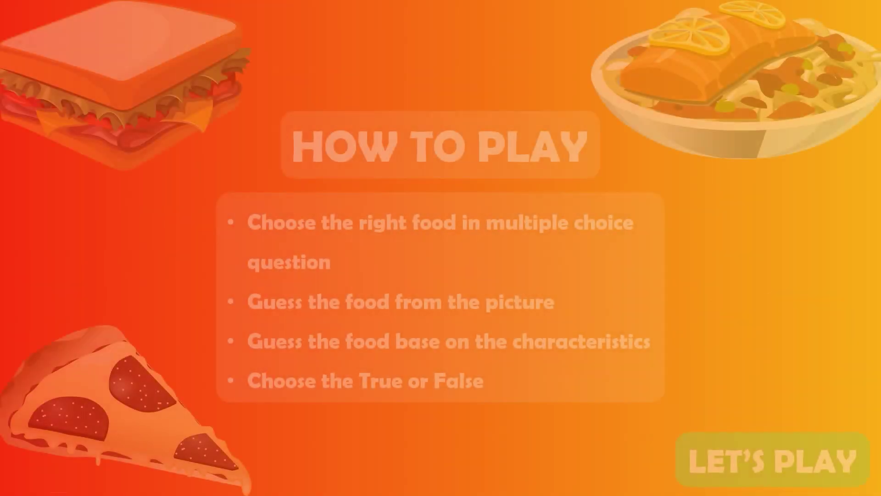
pyautogui.press('Left')
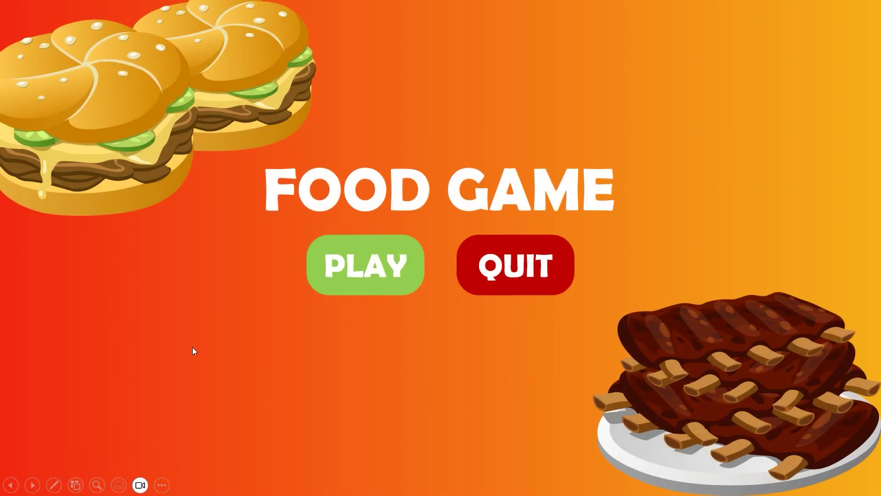
pyautogui.click(359, 274)
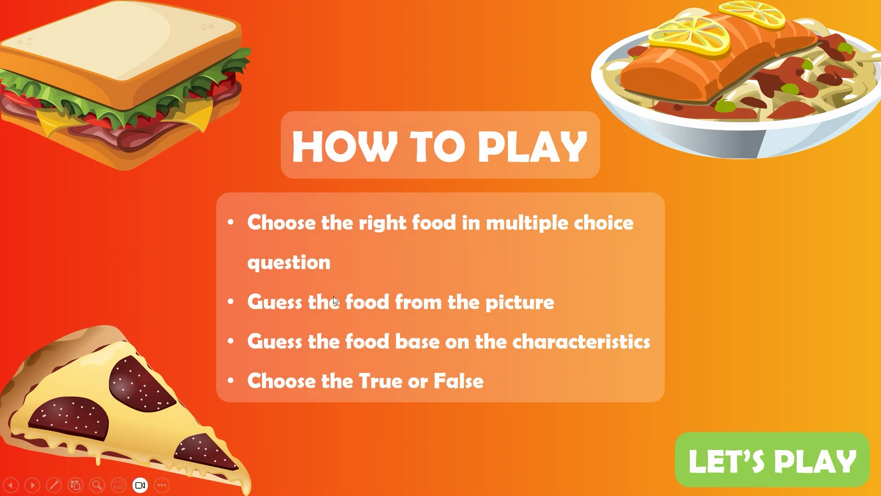
pyautogui.click(742, 440)
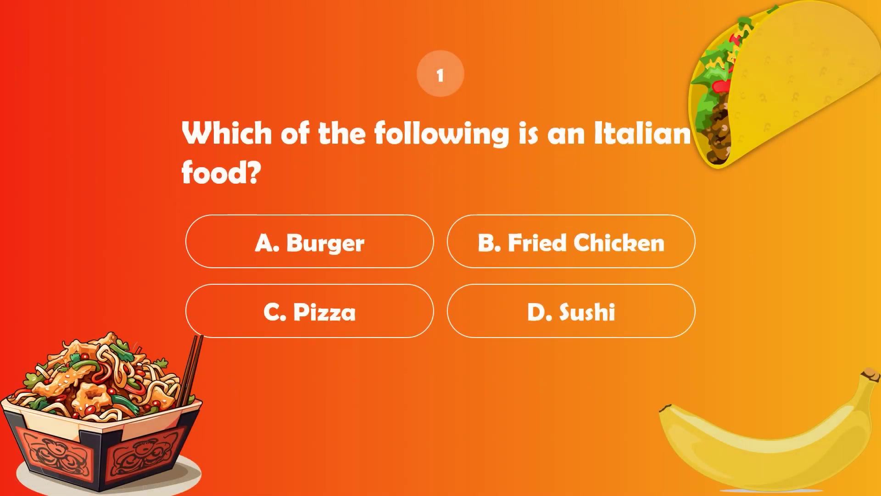
pyautogui.click(367, 244)
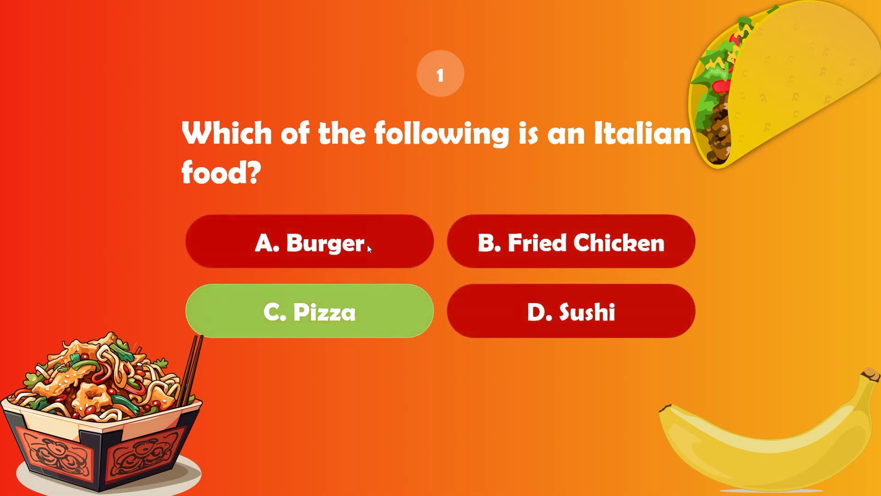
# Advance to question 2, answer Tacos, and move past the sushi guessing slide
pyautogui.click(329, 304)
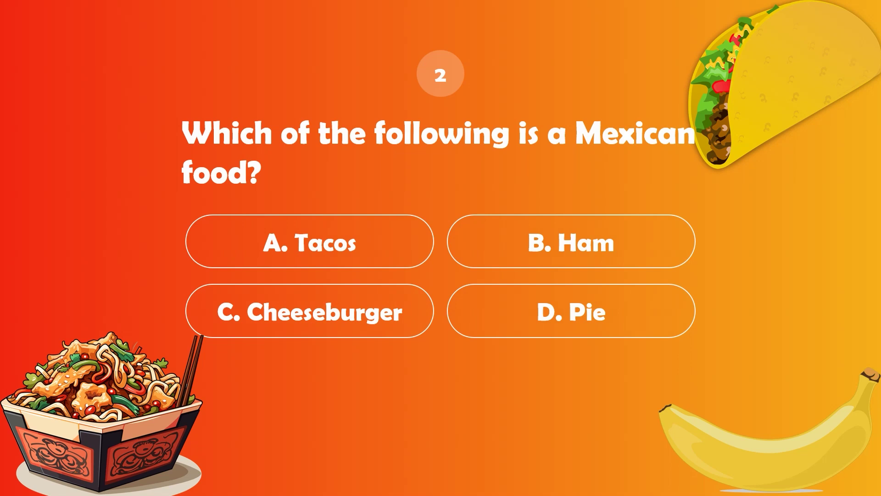
pyautogui.click(307, 248)
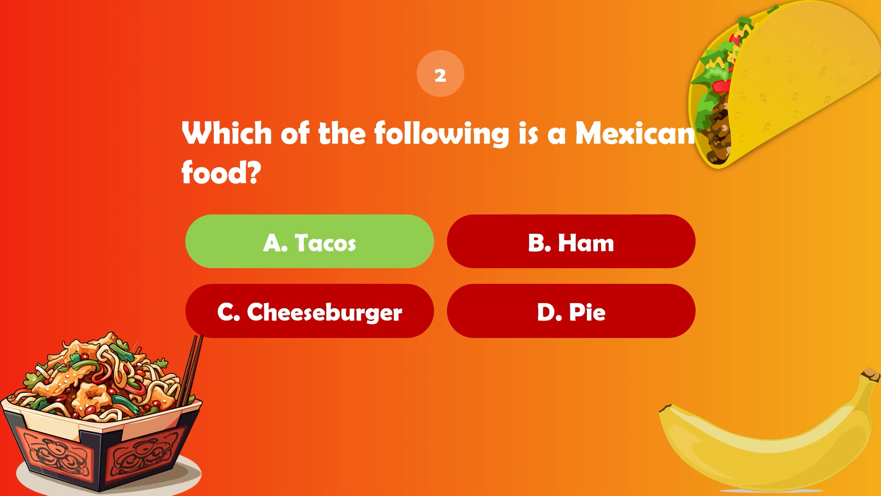
pyautogui.press('Right')
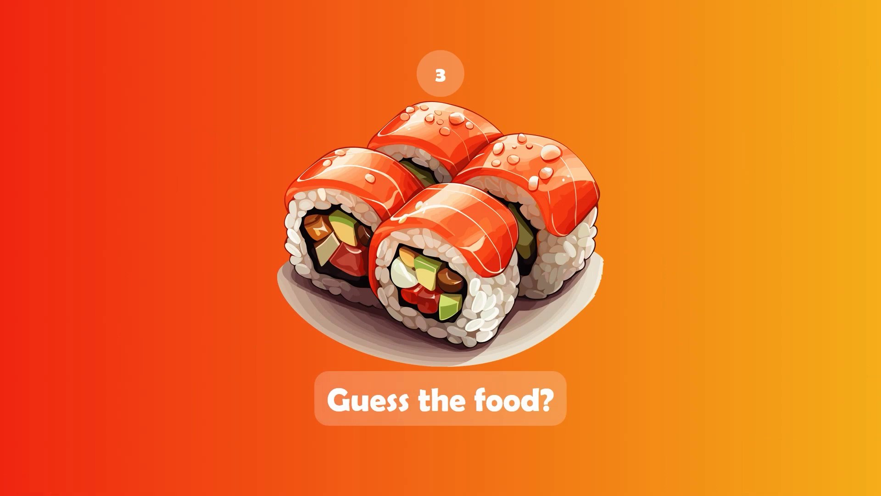
pyautogui.click(465, 393)
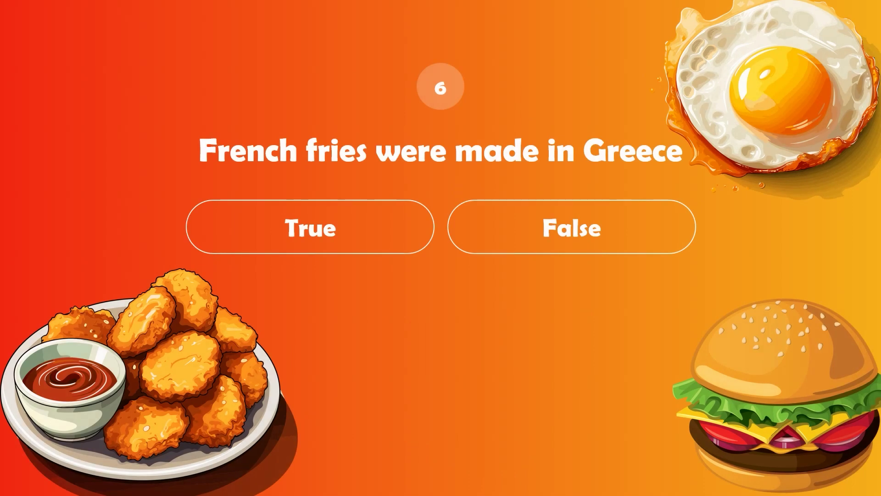
# Answer False on the French fries question, then test PLAY AGAIN and QUIT from the ending
pyautogui.click(512, 235)
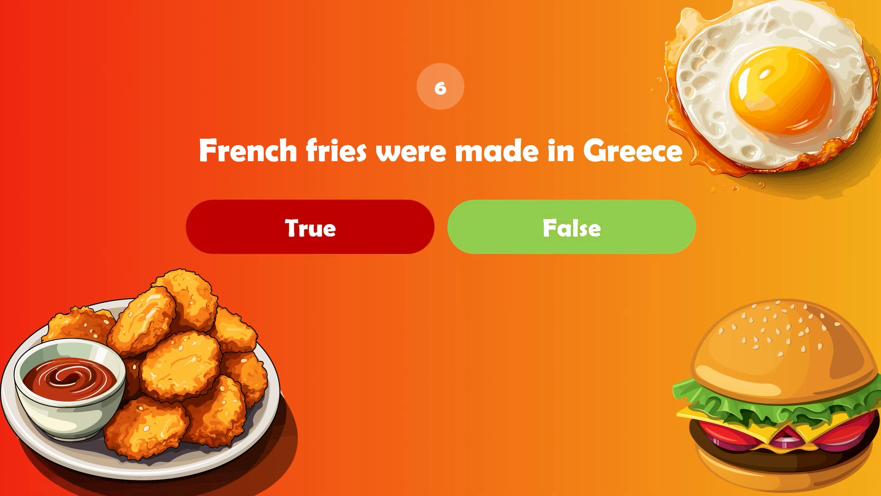
pyautogui.press('Right')
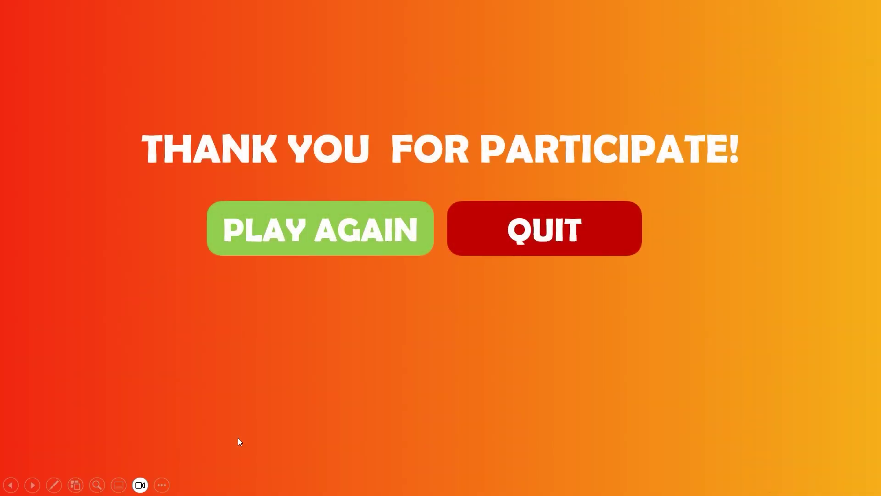
pyautogui.click(351, 244)
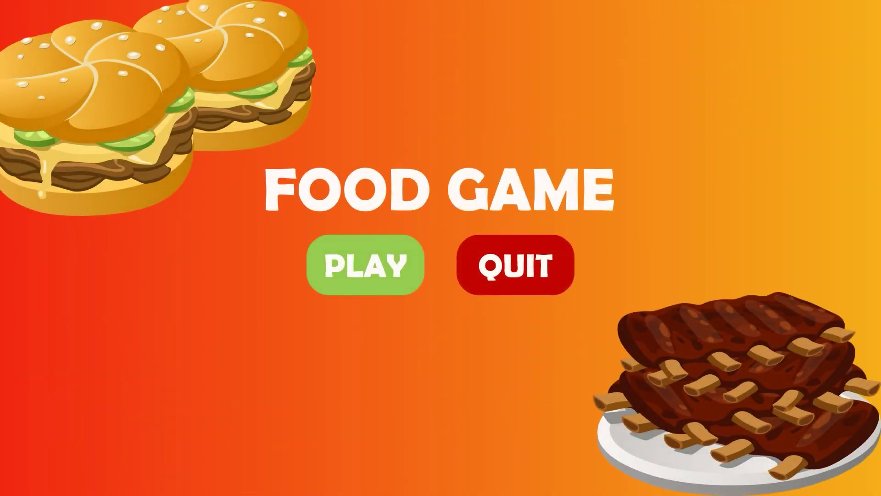
pyautogui.click(549, 274)
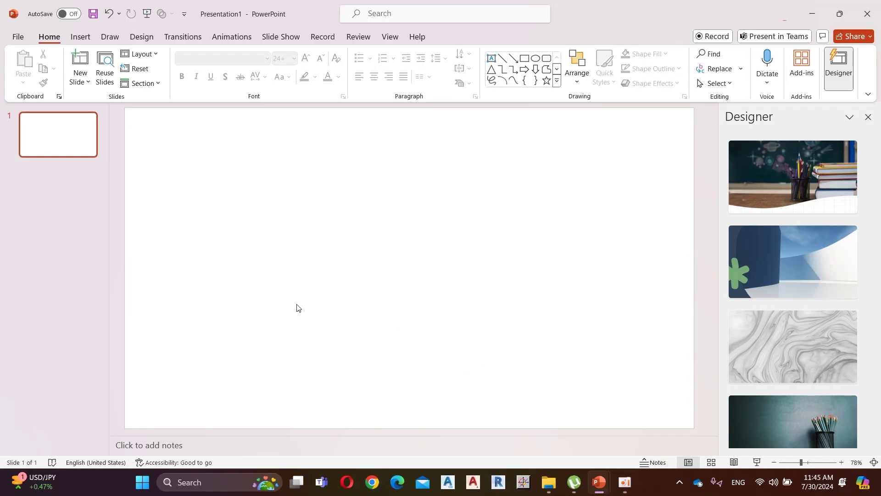
# Apply a red-to-orange gradient picture fill as the blank slide's background via Format Background
pyautogui.rightClick(441, 202)
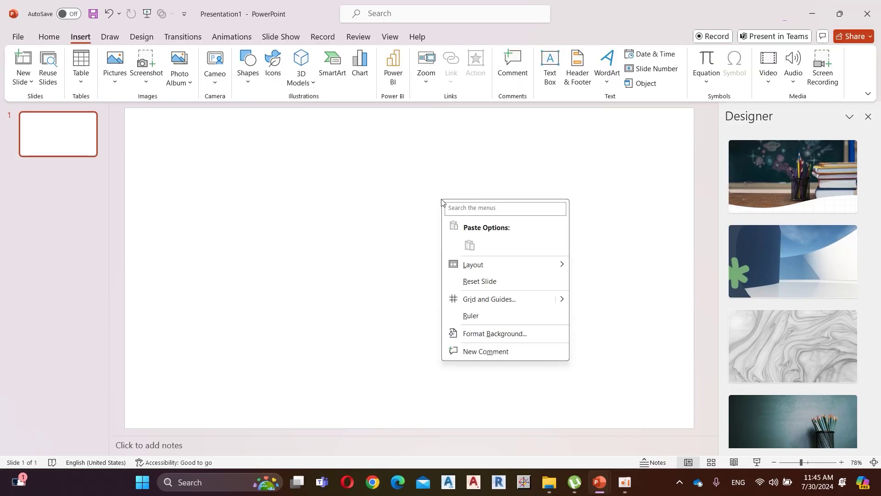
pyautogui.click(496, 334)
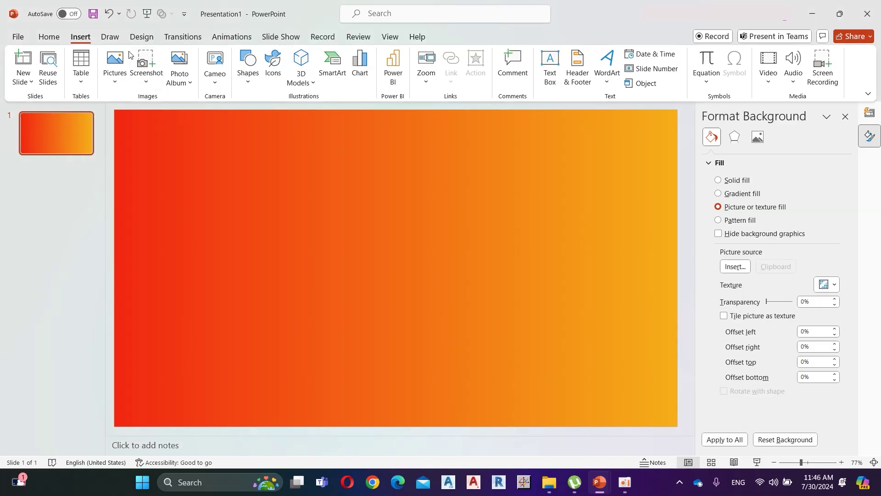
pyautogui.click(248, 81)
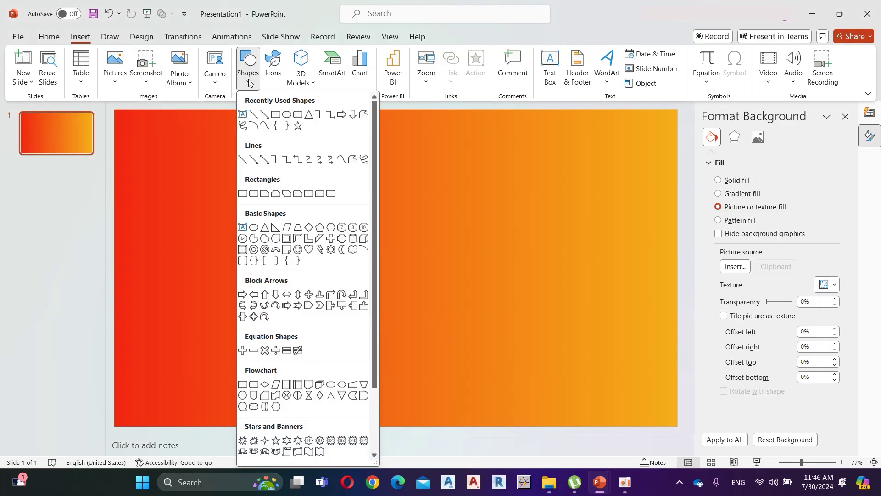
# Draw a text box near the slide centre containing FOOD GAME
pyautogui.click(242, 114)
pyautogui.moveTo(269, 226); pyautogui.dragTo(511, 270)
pyautogui.write('FOOD GAME')
# Format the FOOD GAME title as white Berlin Sans FB Demi at size 66
pyautogui.hotkey('ctrl', 'a')
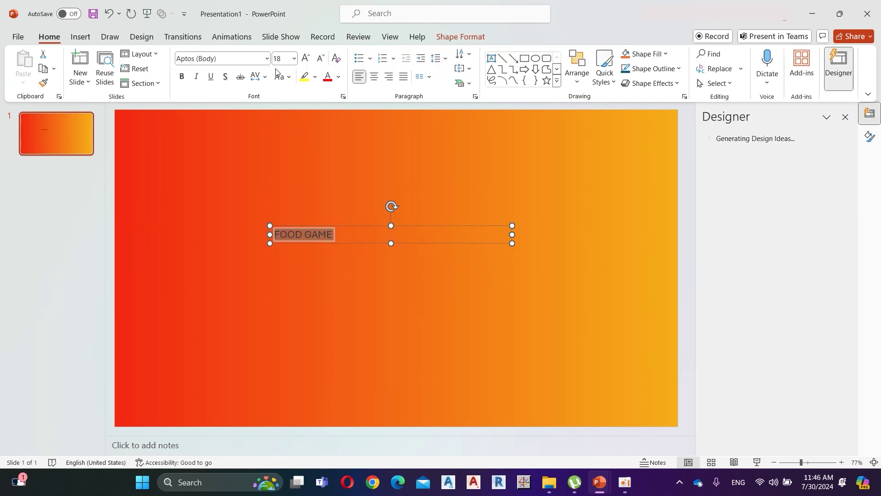
pyautogui.click(266, 58)
pyautogui.write('Berlin Sans FB')
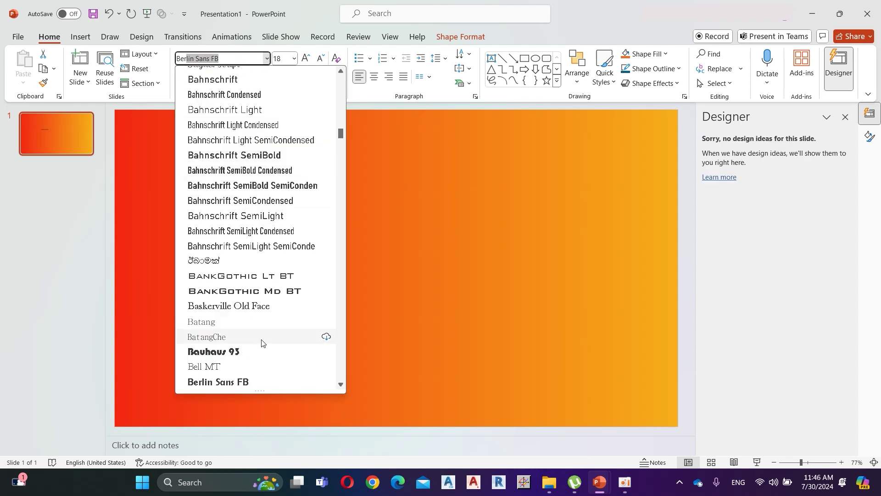
pyautogui.click(263, 352)
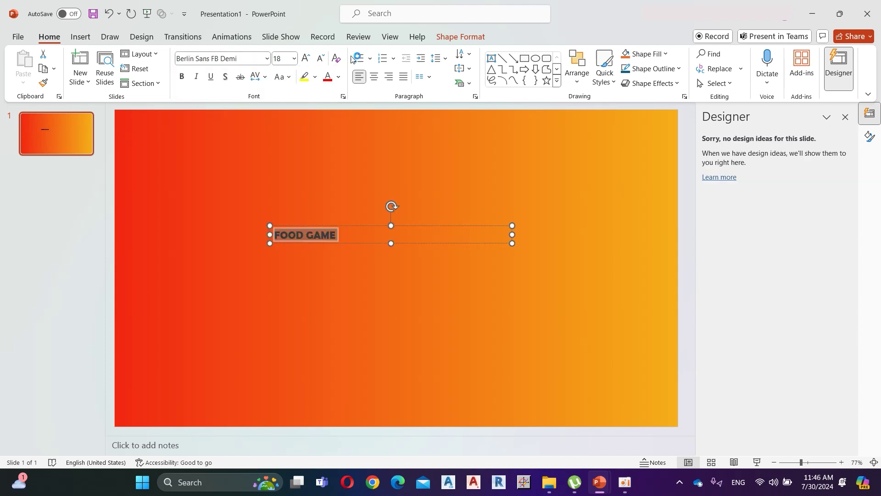
pyautogui.click(341, 77)
pyautogui.click(329, 133)
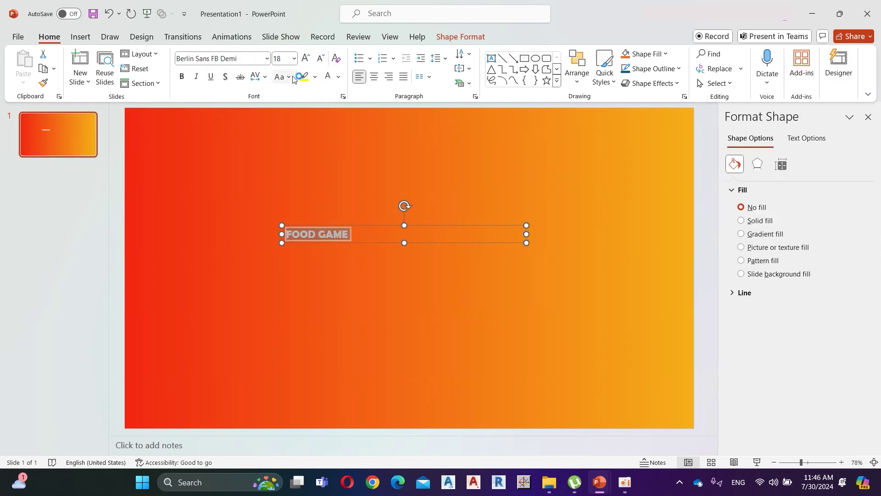
pyautogui.click(294, 59)
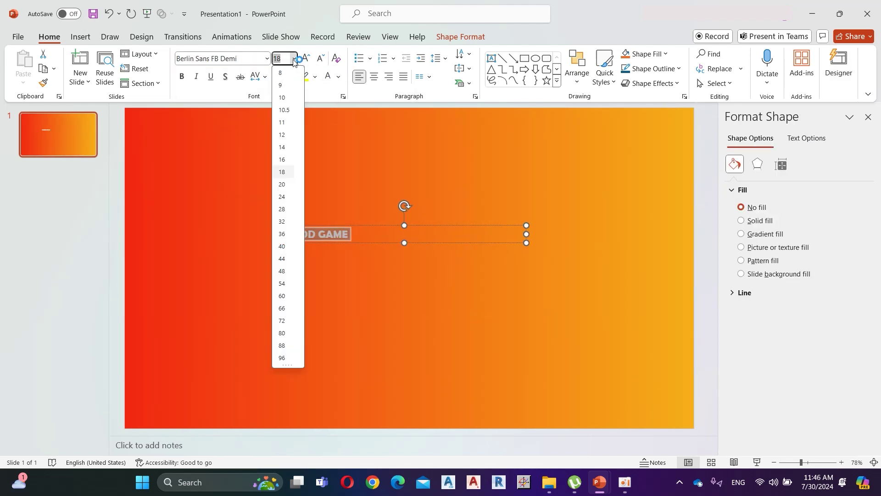
pyautogui.click(282, 309)
pyautogui.click(80, 37)
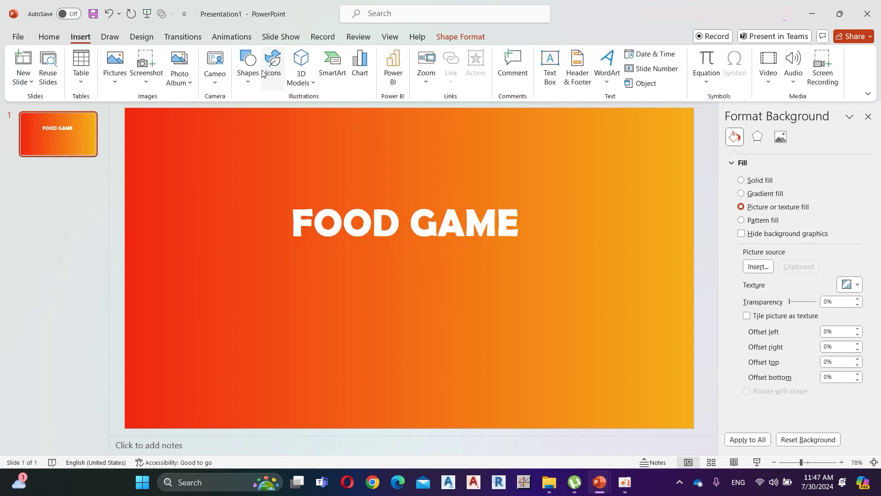
pyautogui.click(253, 82)
# Add a PLAY text box below the title in white Berlin Sans FB Demi
pyautogui.click(244, 116)
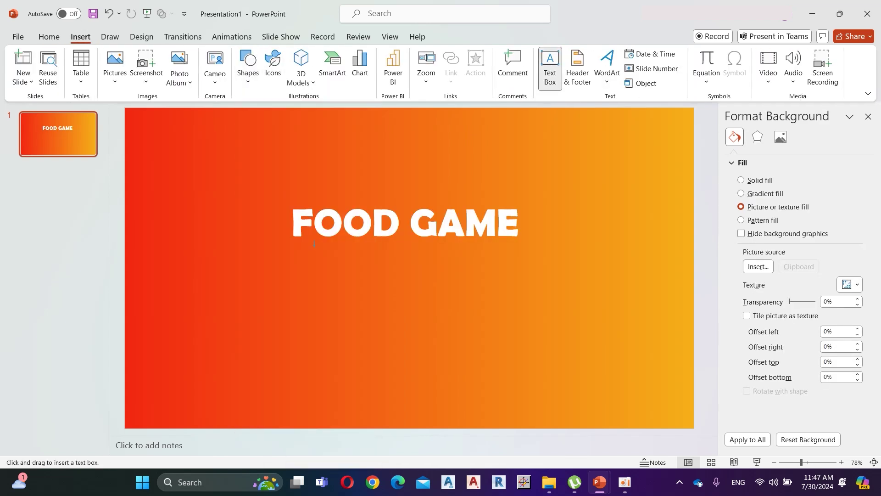
pyautogui.moveTo(314, 244); pyautogui.dragTo(404, 289)
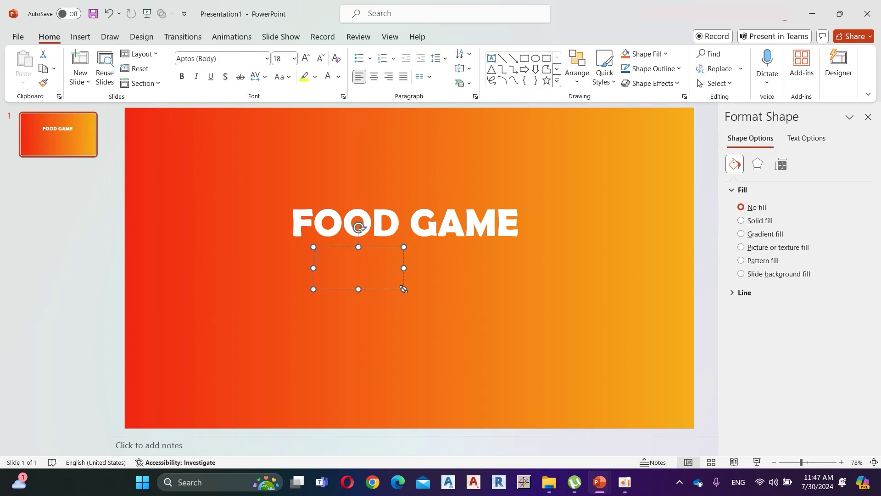
pyautogui.write('PLAY')
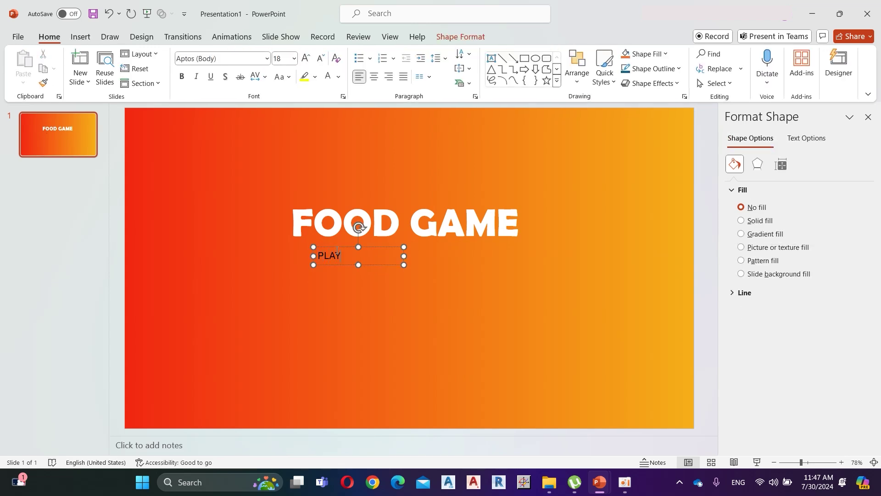
pyautogui.click(266, 58)
pyautogui.click(270, 140)
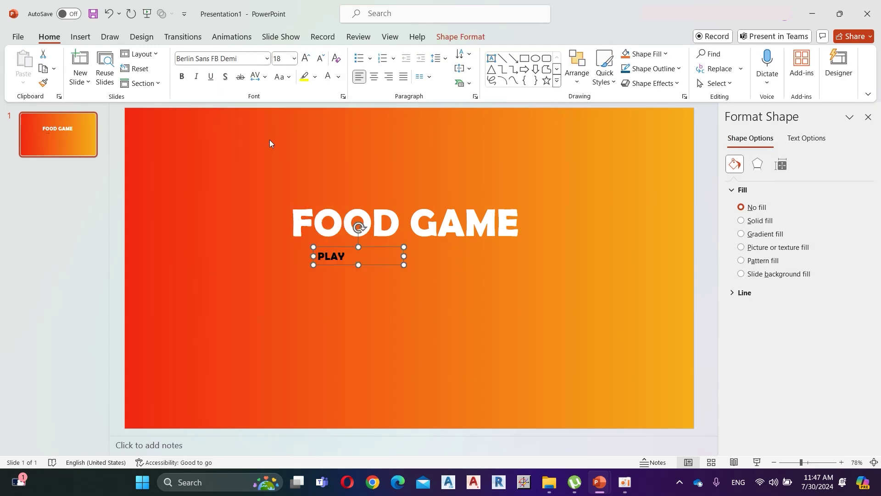
pyautogui.click(328, 81)
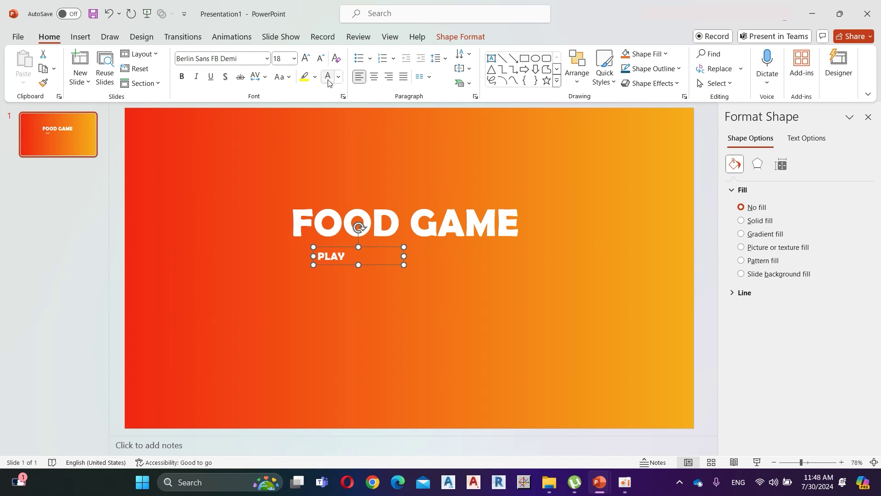
# Make the PLAY box a rounded rectangle, enlarge its text to 36, and widen it
pyautogui.click(443, 38)
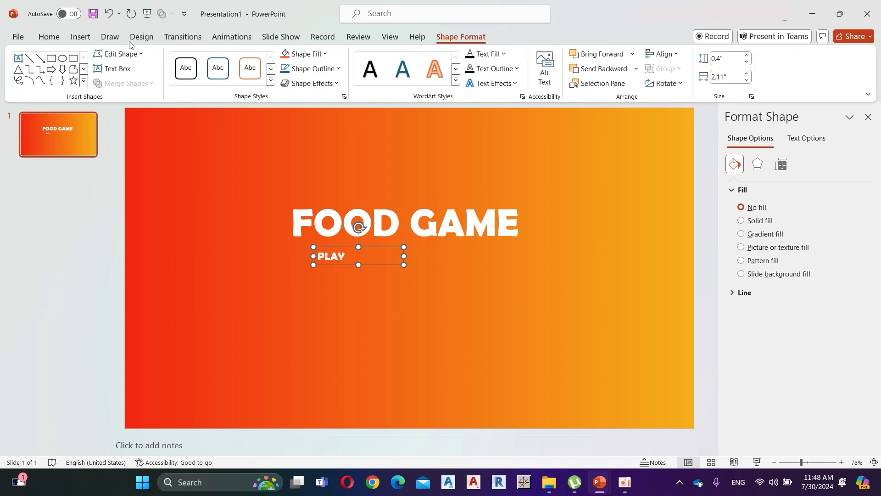
pyautogui.click(121, 53)
pyautogui.moveTo(148, 69)
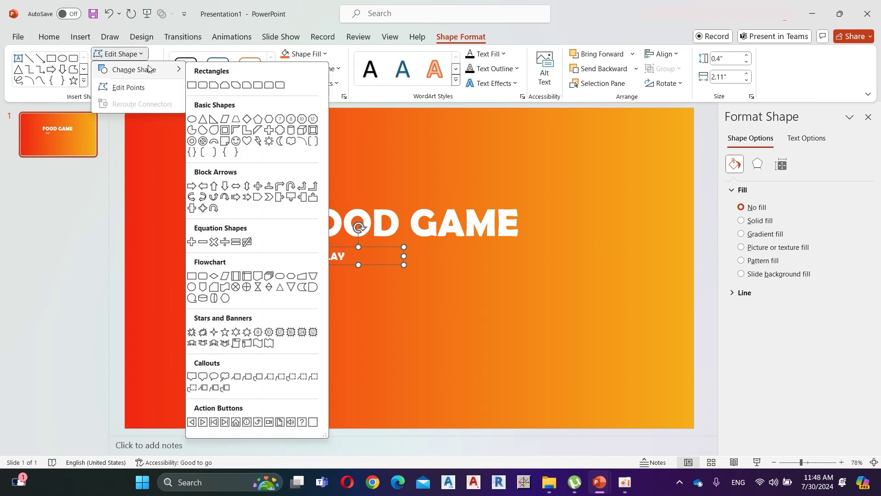
pyautogui.click(202, 85)
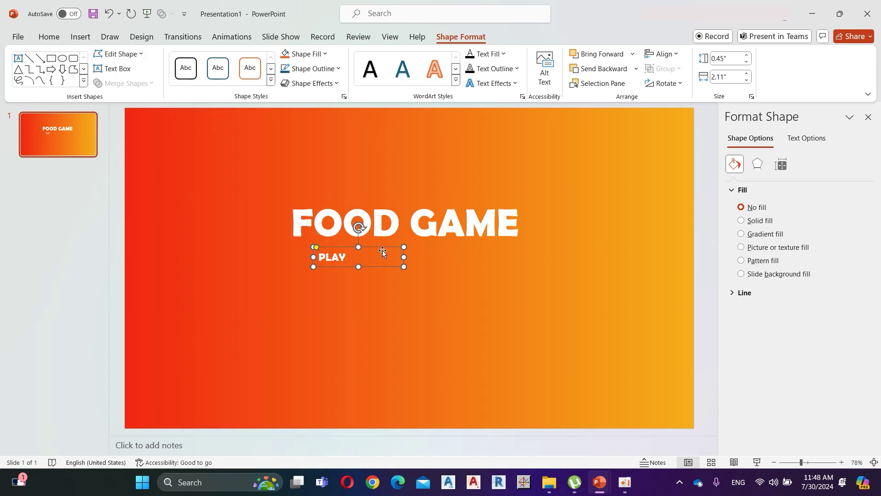
pyautogui.click(54, 36)
pyautogui.click(306, 59)
pyautogui.click(306, 59)
pyautogui.click(306, 59)
pyautogui.click(306, 59)
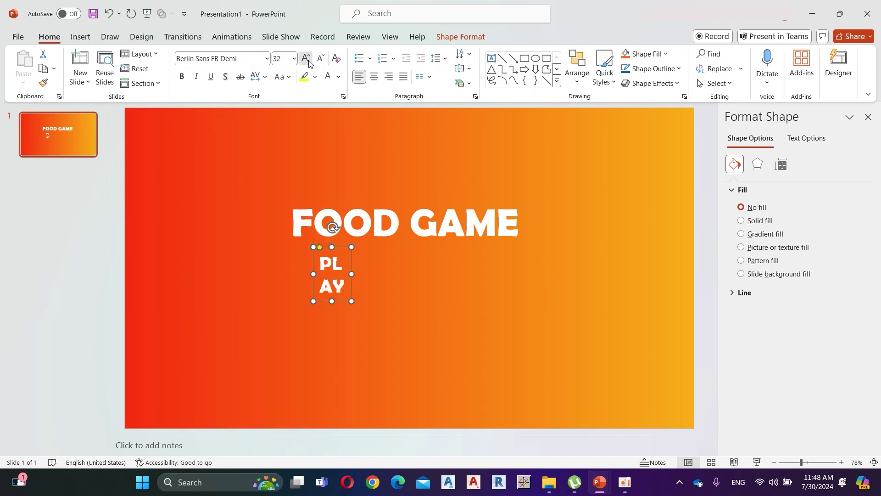
pyautogui.click(307, 58)
pyautogui.moveTo(351, 302); pyautogui.dragTo(389, 292)
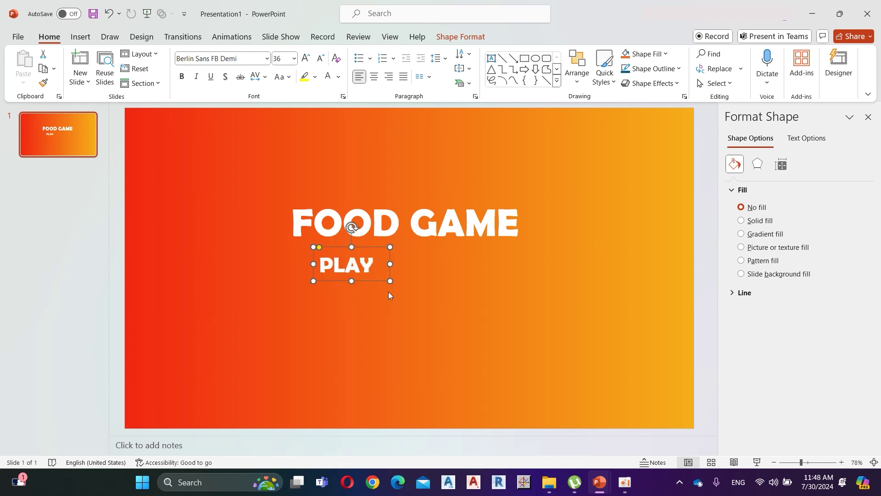
# Fill the PLAY button green and centre its text
pyautogui.click(461, 37)
pyautogui.click(305, 53)
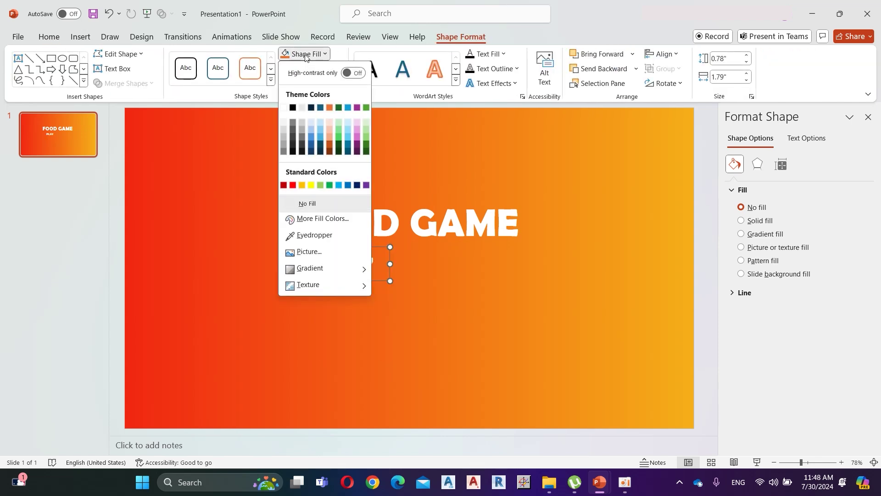
pyautogui.click(321, 186)
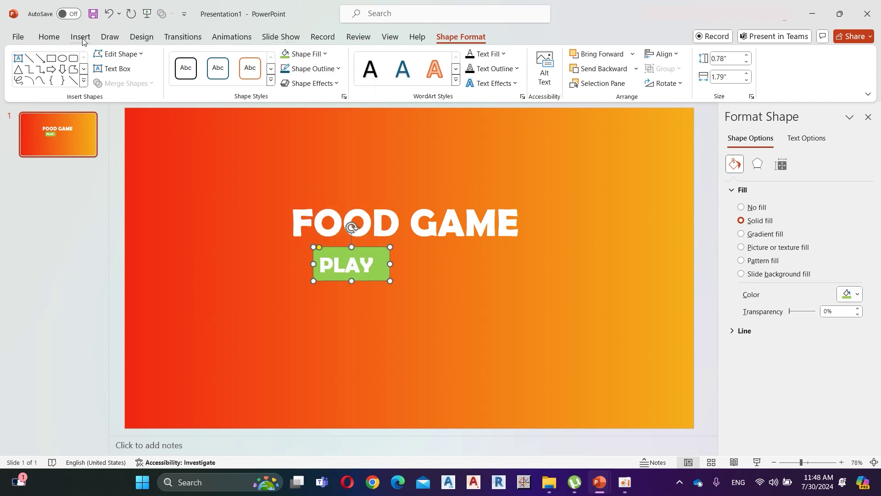
pyautogui.click(48, 41)
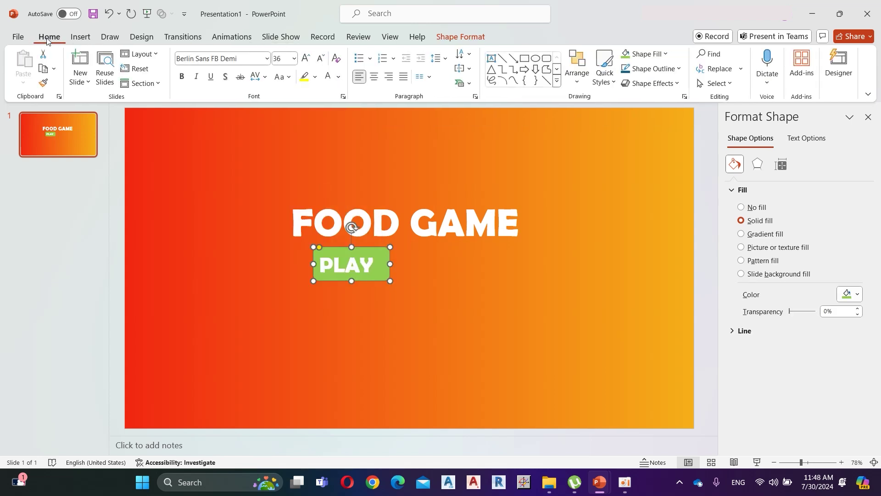
pyautogui.click(374, 78)
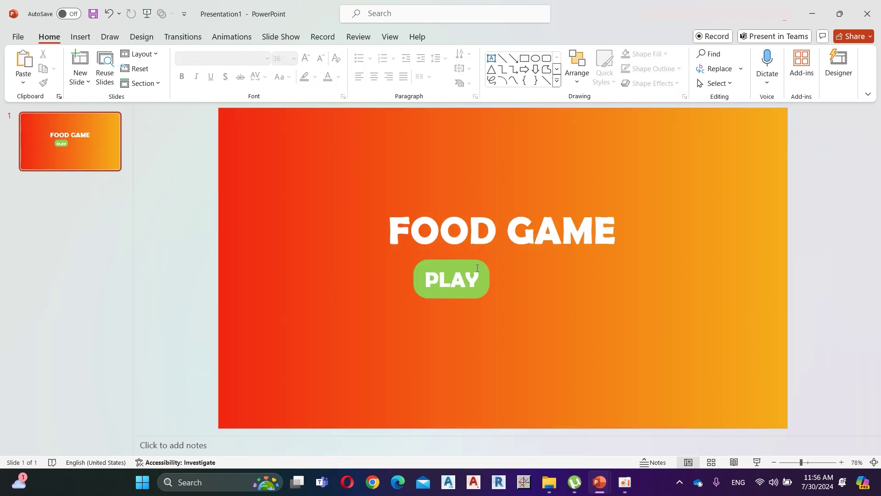
# Copy the PLAY button to its right and change the copy's text to QUIT
pyautogui.click(454, 267)
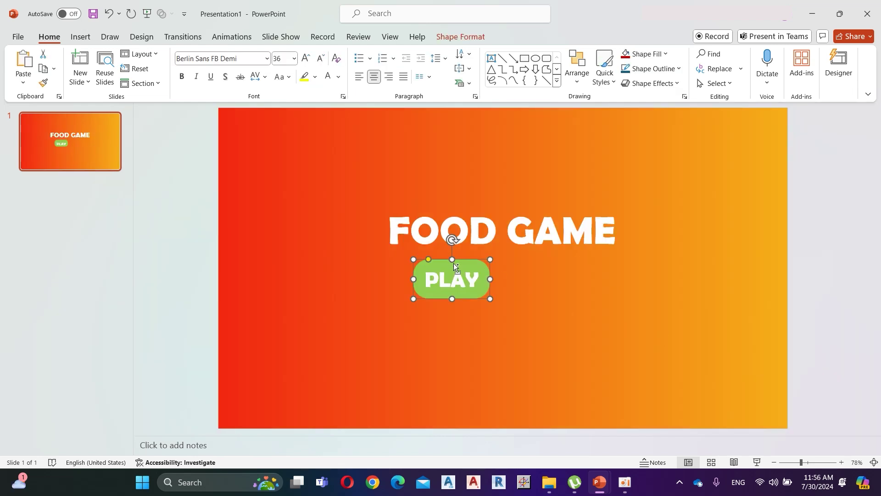
pyautogui.moveTo(455, 267); pyautogui.dragTo(551, 265)
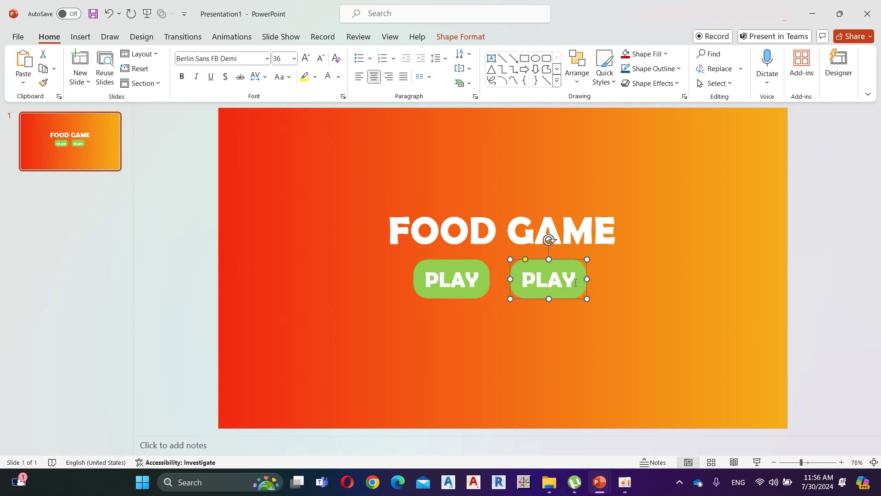
pyautogui.doubleClick(535, 281)
pyautogui.write('QUIT')
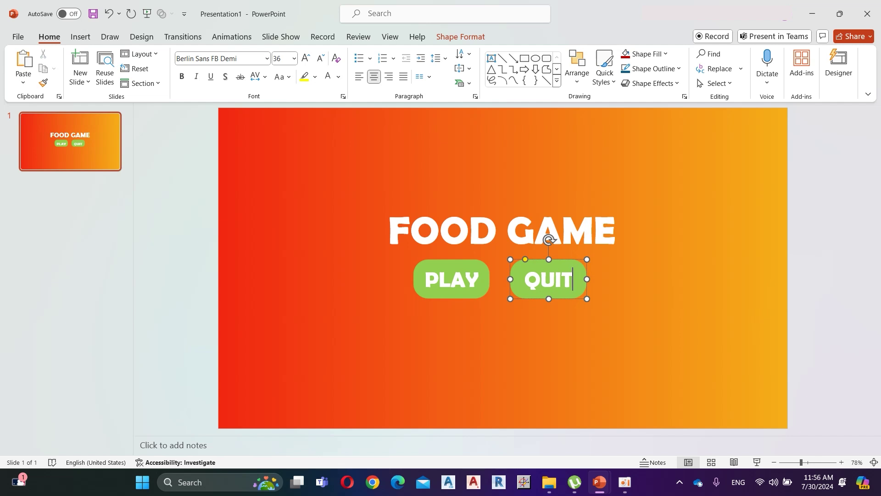
pyautogui.press('Escape')
# Fill the QUIT button with dark red
pyautogui.click(443, 38)
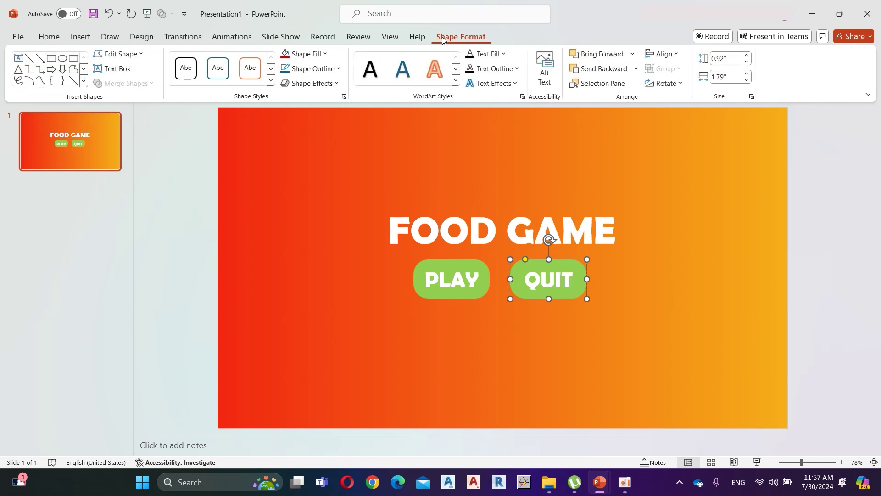
pyautogui.click(324, 53)
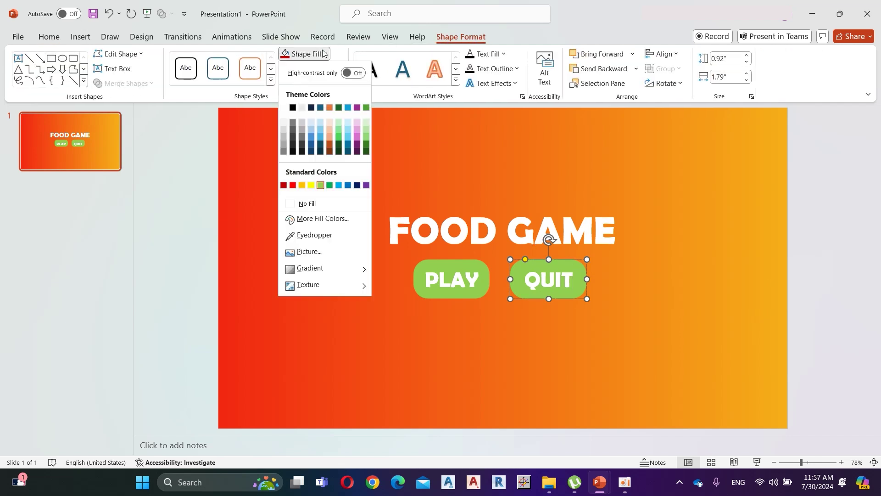
pyautogui.click(283, 185)
pyautogui.click(669, 263)
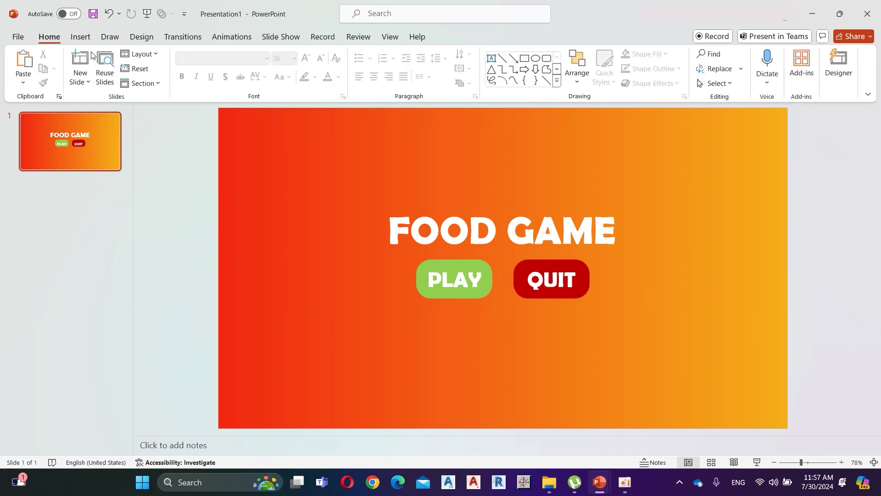
pyautogui.click(82, 37)
pyautogui.click(115, 74)
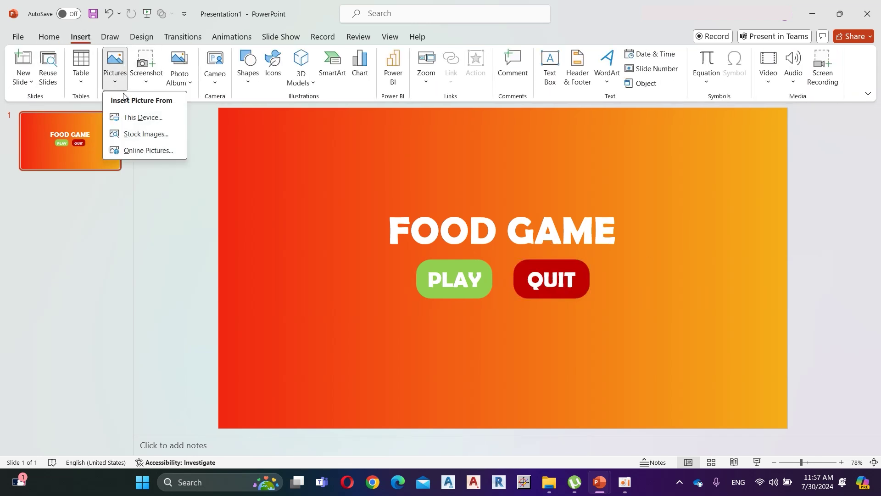
# Insert the burgers picture at 3.39" height in the top-left corner
pyautogui.click(136, 117)
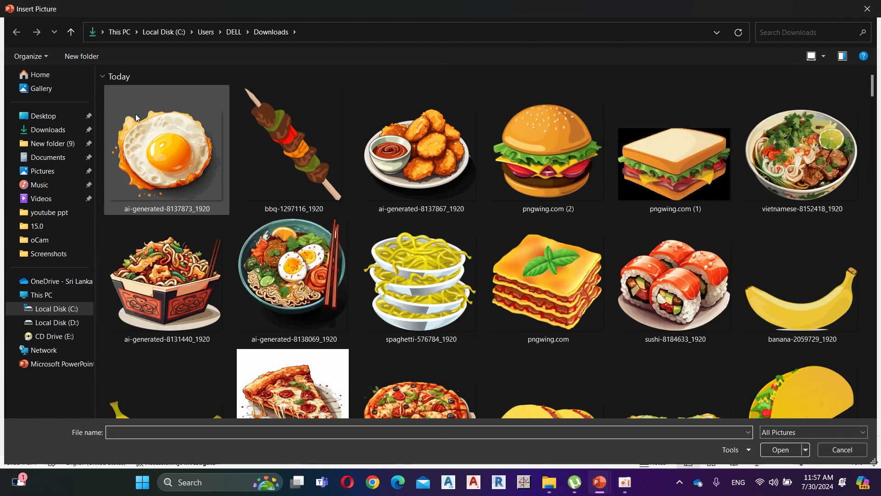
pyautogui.scroll(-5, 465, 290)
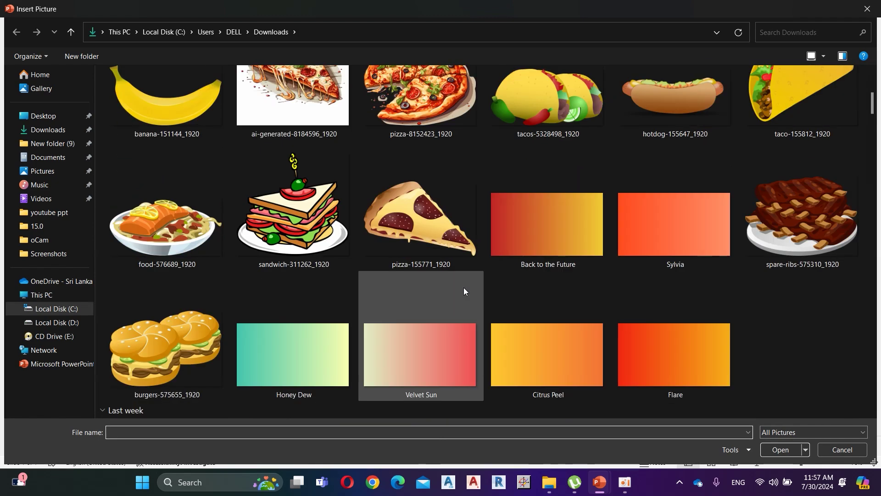
pyautogui.doubleClick(155, 368)
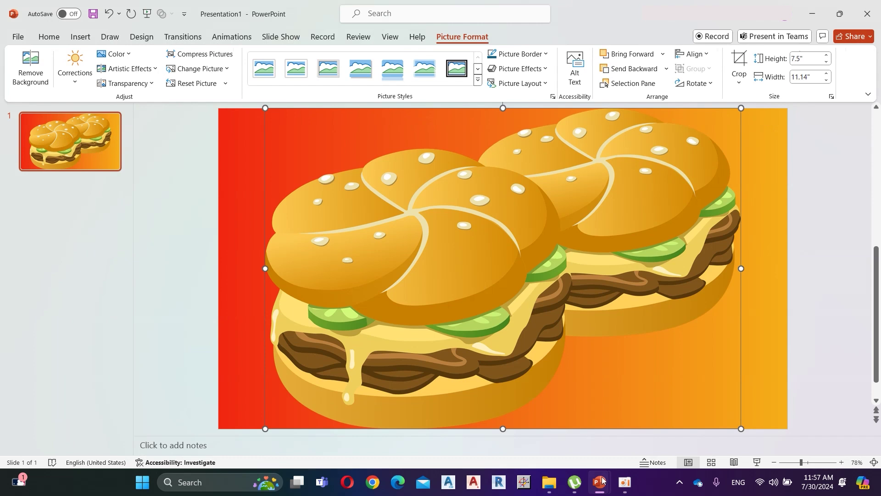
pyautogui.click(797, 59)
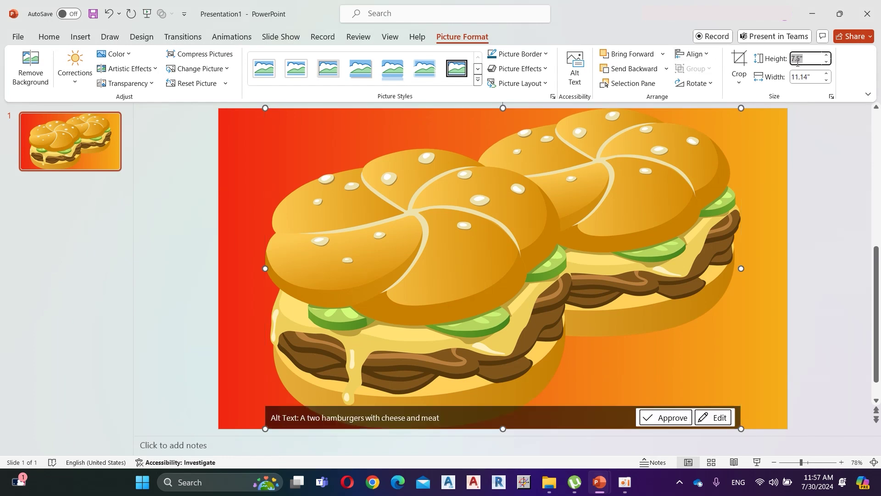
pyautogui.write('3.39')
pyautogui.press('Return')
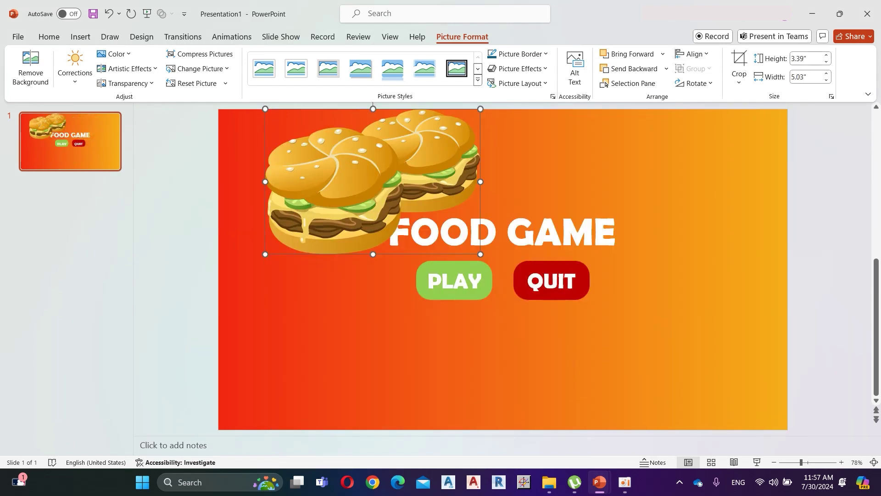
pyautogui.moveTo(370, 171); pyautogui.dragTo(312, 166)
# Insert the ribs picture at 3.08" height in the bottom-right corner
pyautogui.click(91, 37)
pyautogui.click(117, 68)
pyautogui.click(136, 118)
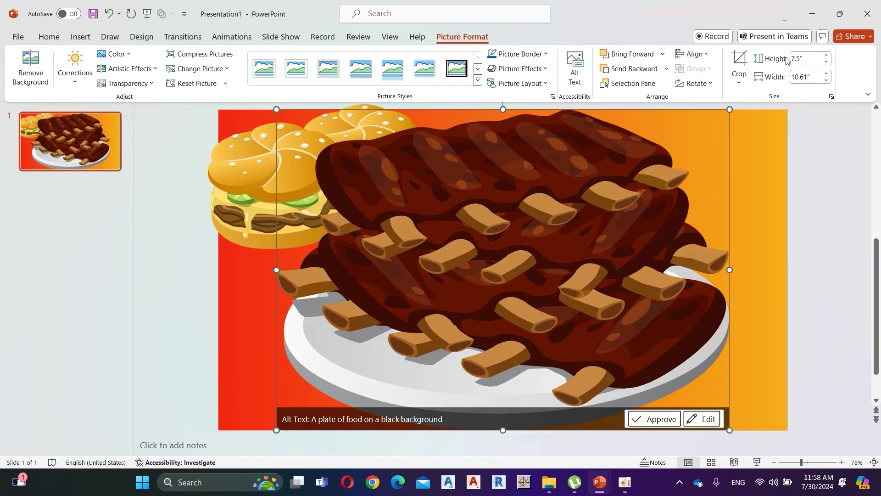
pyautogui.click(795, 62)
pyautogui.write('3.08')
pyautogui.press('Return')
pyautogui.moveTo(403, 161); pyautogui.dragTo(727, 349)
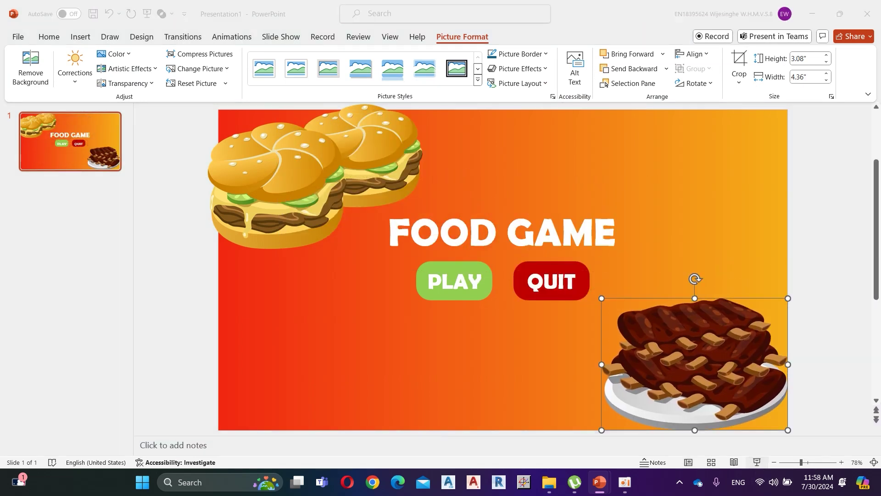
# Preview the title slide with F5, then duplicate it
pyautogui.press('F5')
pyautogui.press('Escape')
pyautogui.rightClick(50, 154)
pyautogui.click(108, 284)
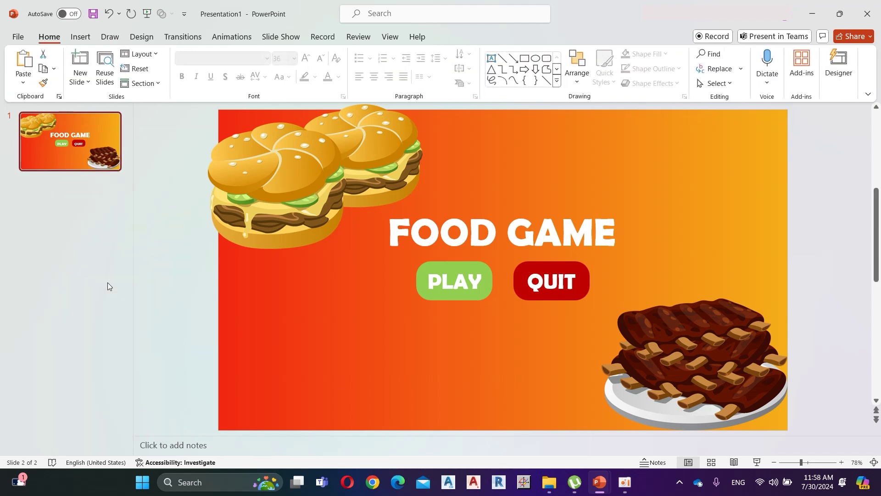
# Delete the burger picture, ribs picture and QUIT button from slide 2
pyautogui.click(81, 37)
pyautogui.click(258, 213)
pyautogui.press('Delete')
pyautogui.click(454, 275)
pyautogui.click(694, 354)
pyautogui.press('Delete')
pyautogui.click(521, 270)
pyautogui.press('Delete')
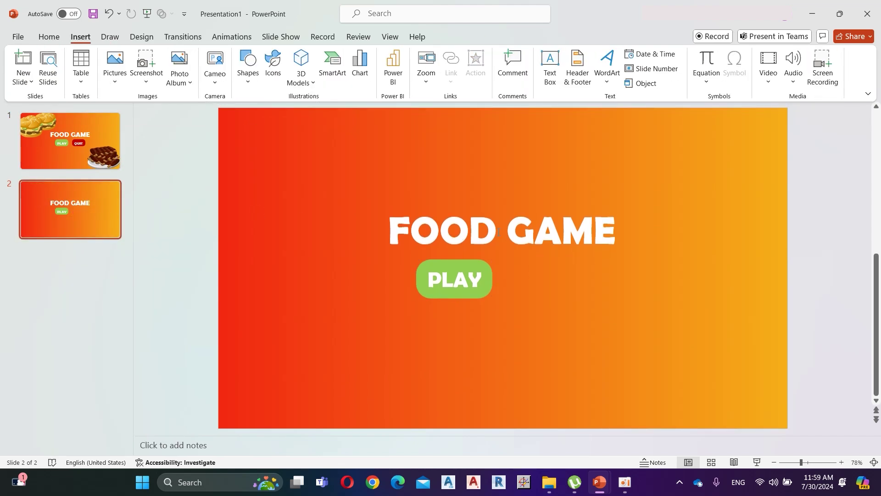
# Retype the title as HOW TO PLAY at 48 point on one line
pyautogui.tripleClick(454, 215)
pyautogui.write('HOW')
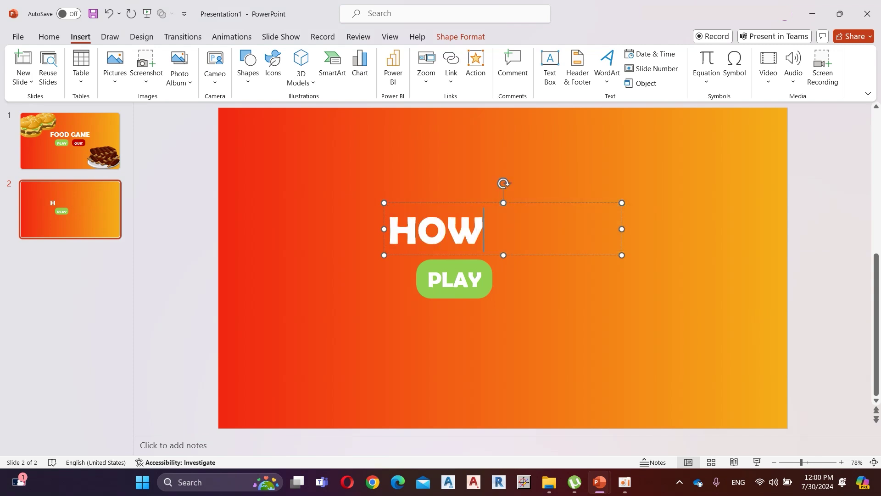
pyautogui.write(' TO PLAY')
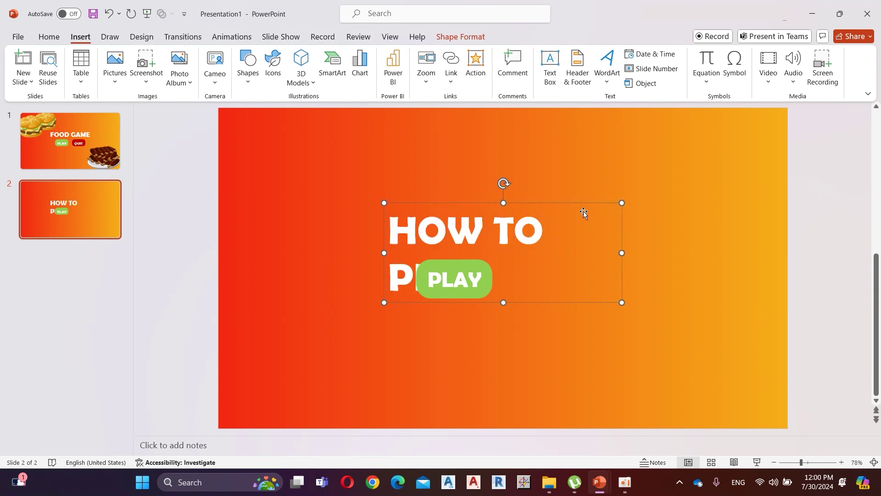
pyautogui.moveTo(624, 252); pyautogui.dragTo(659, 248)
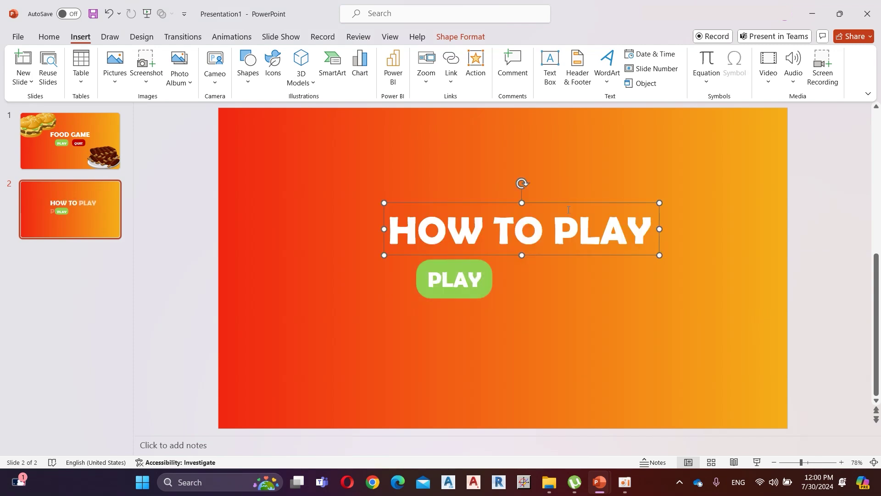
pyautogui.click(49, 37)
pyautogui.click(294, 58)
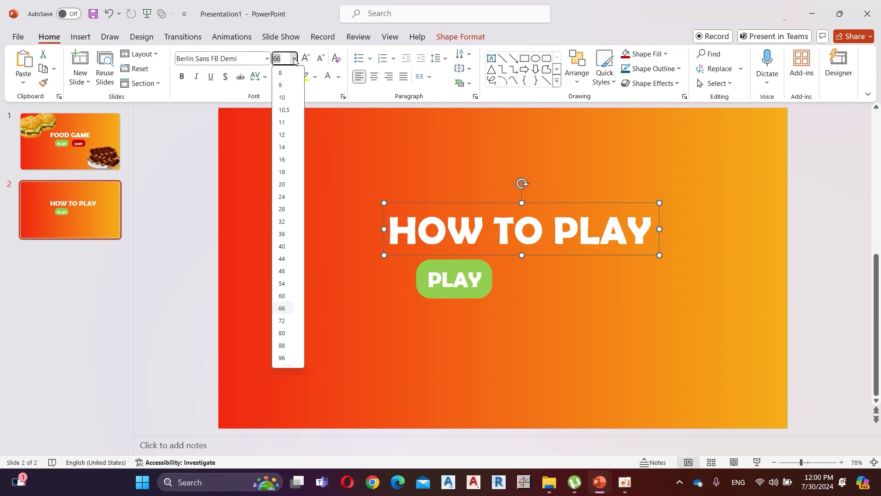
pyautogui.click(294, 271)
# Change the HOW TO PLAY title into a rounded rectangle and widen it
pyautogui.click(445, 40)
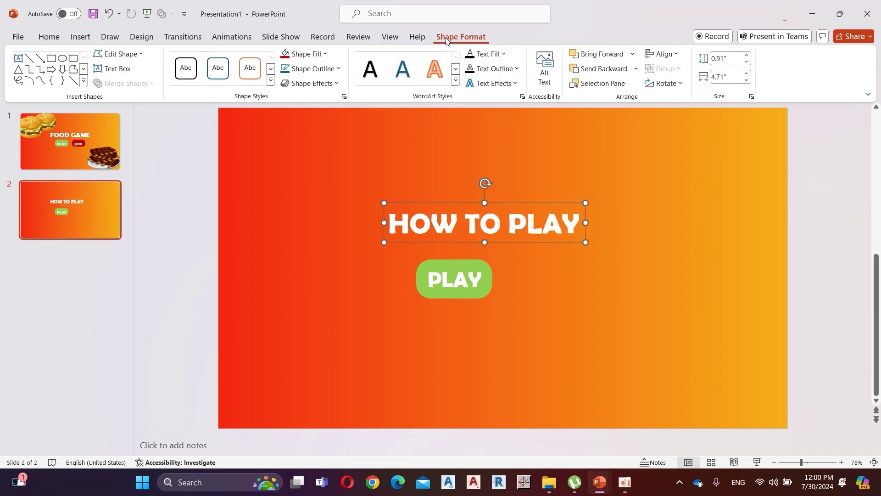
pyautogui.click(120, 55)
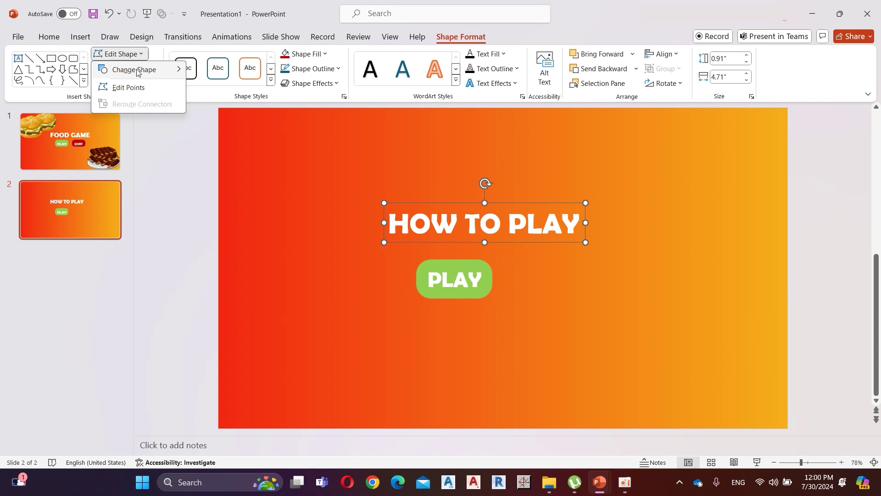
pyautogui.moveTo(136, 72)
pyautogui.click(203, 86)
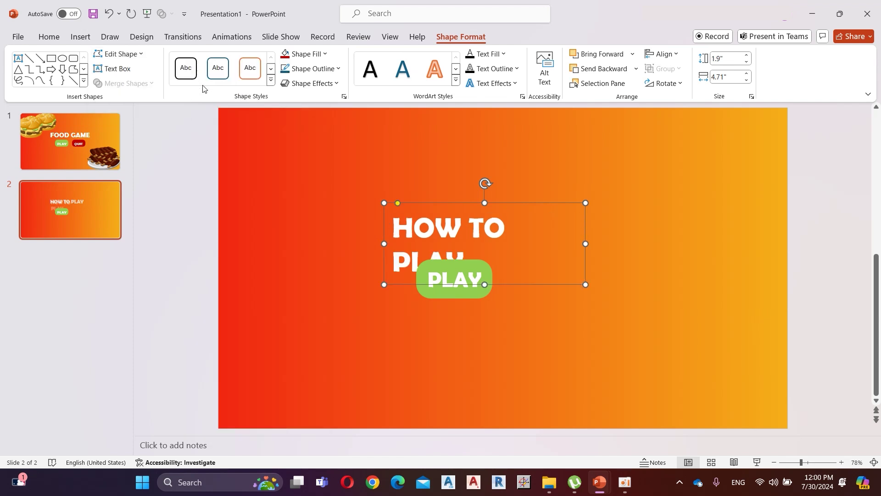
pyautogui.moveTo(584, 244); pyautogui.dragTo(594, 243)
pyautogui.click(305, 55)
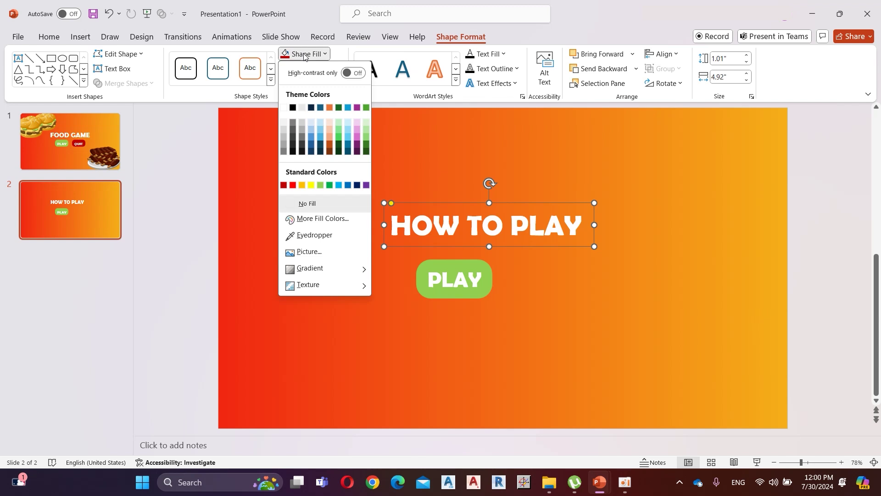
# Fill the HOW TO PLAY box white at 77% transparency and move it up
pyautogui.click(284, 108)
pyautogui.rightClick(508, 224)
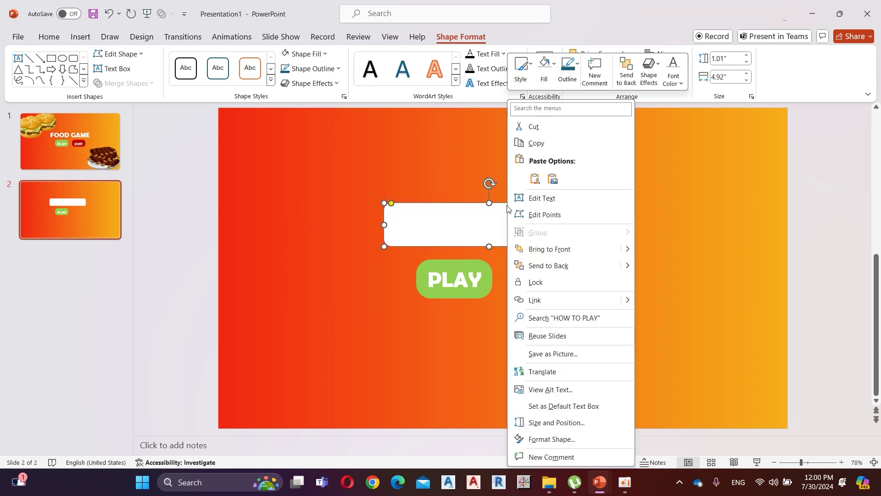
pyautogui.click(572, 440)
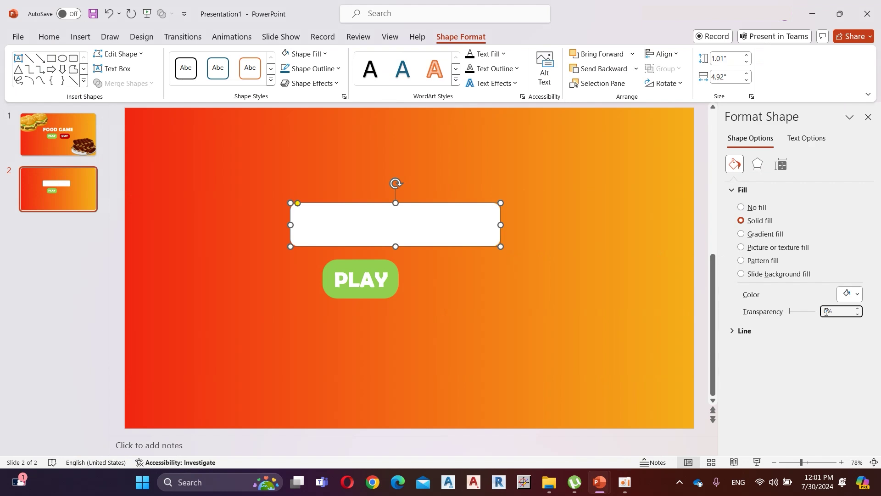
pyautogui.write('77')
pyautogui.click(296, 207)
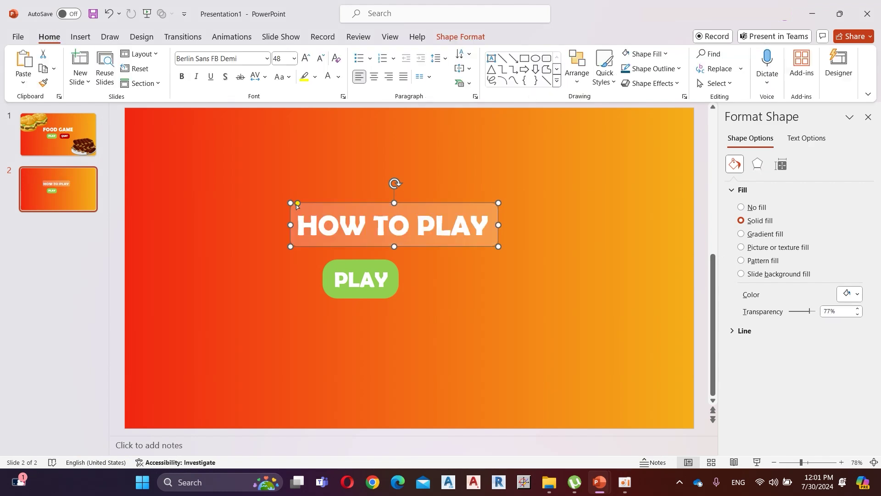
pyautogui.click(300, 203)
pyautogui.moveTo(415, 205); pyautogui.dragTo(429, 192)
# Move PLAY to the bottom right and copy the title box to hold the four pasted rules
pyautogui.click(367, 261)
pyautogui.moveTo(367, 261); pyautogui.dragTo(648, 385)
pyautogui.moveTo(430, 188); pyautogui.dragTo(434, 184)
pyautogui.moveTo(434, 184); pyautogui.dragTo(437, 241)
pyautogui.click(478, 258)
pyautogui.hotkey('ctrl', 'shift', 'Left')
pyautogui.hotkey('ctrl', 'shift', 'Left')
pyautogui.hotkey('ctrl', 'shift', 'Left')
pyautogui.press('BackSpace')
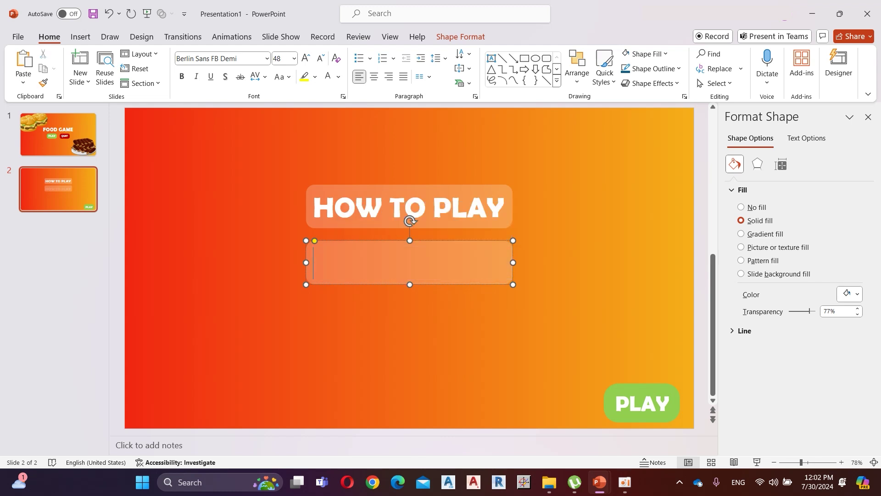
pyautogui.hotkey('ctrl', 'v')
pyautogui.moveTo(453, 240); pyautogui.dragTo(453, 237)
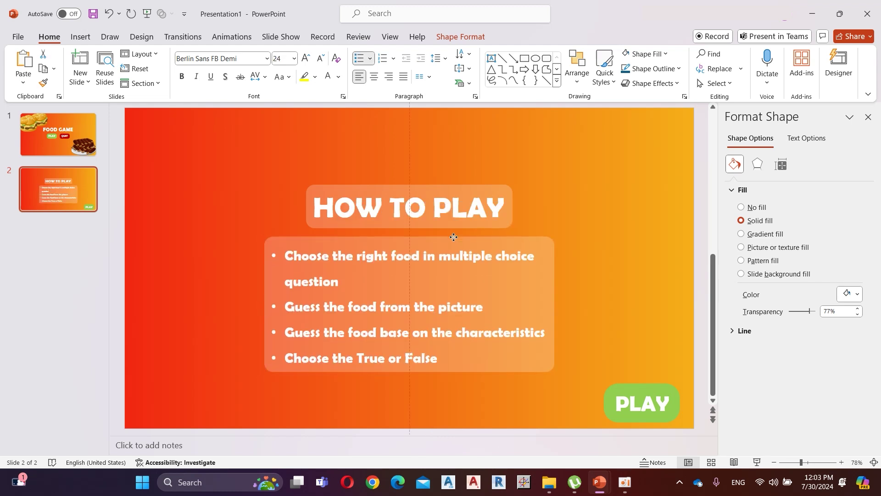
# Change the button text to LET'S PLAY and widen it to fit one line
pyautogui.click(618, 403)
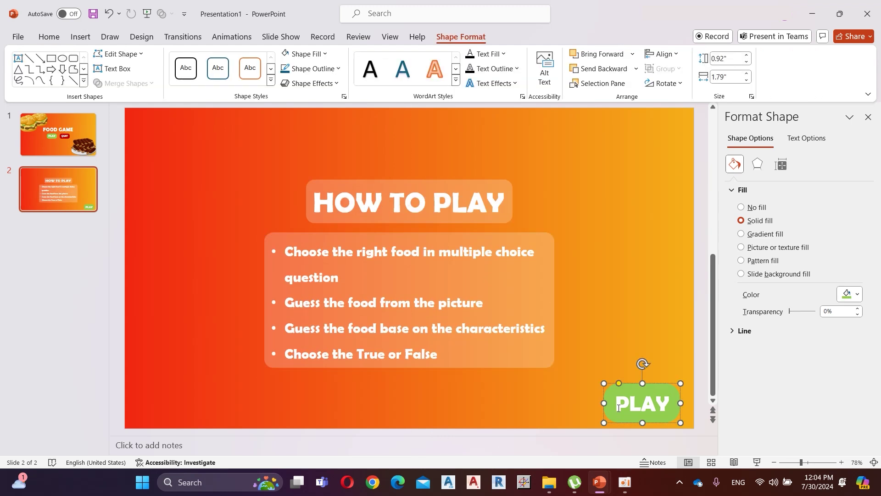
pyautogui.write('LET')
pyautogui.write("'S")
pyautogui.moveTo(605, 381); pyautogui.dragTo(542, 357)
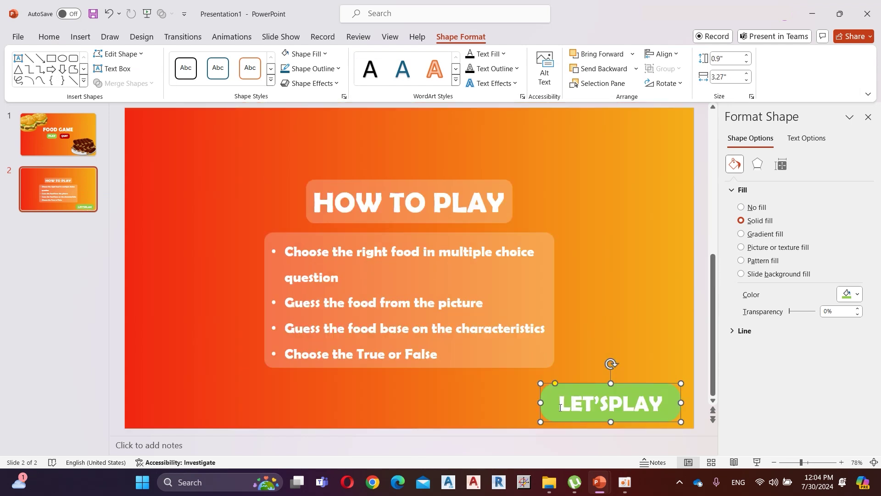
pyautogui.moveTo(540, 403); pyautogui.dragTo(551, 398)
pyautogui.click(687, 281)
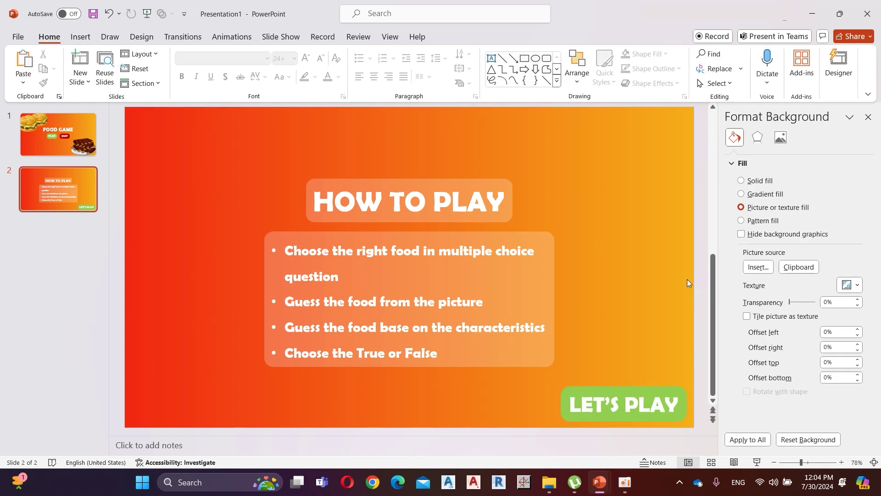
# Insert the food pictures on the HOW TO PLAY slide, move the sandwich top-left, and preview full screen
pyautogui.click(77, 38)
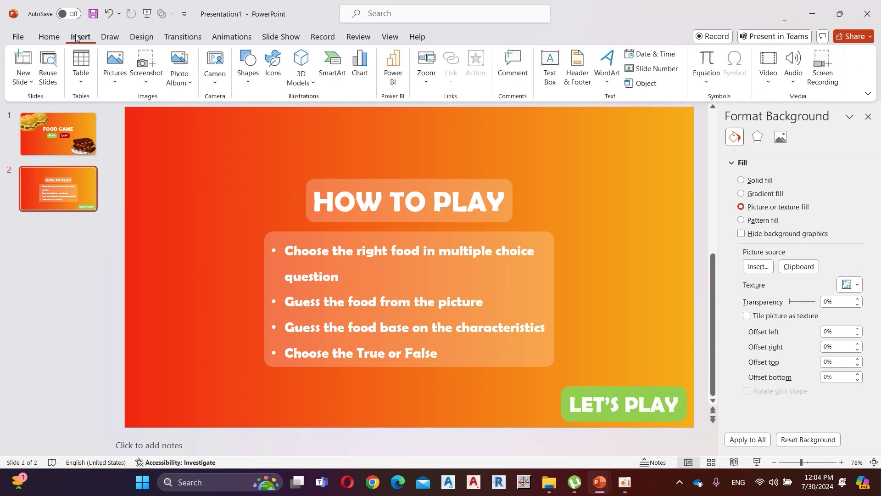
pyautogui.click(115, 71)
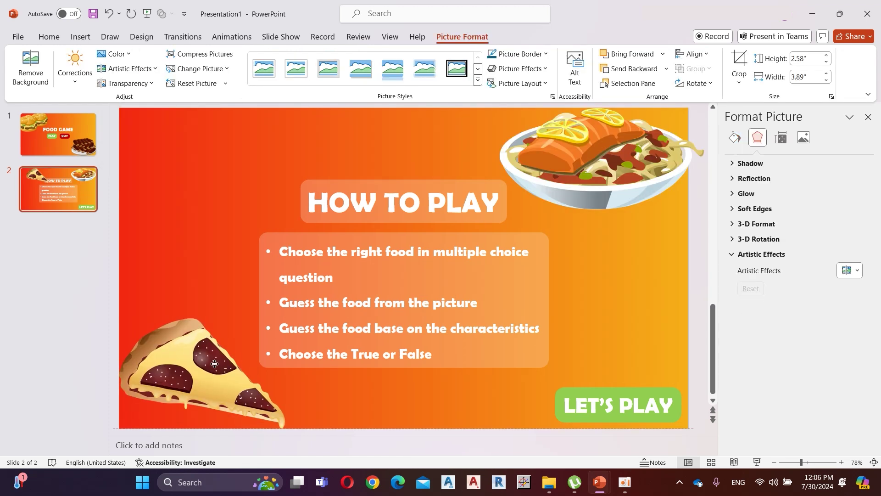
pyautogui.click(214, 364)
pyautogui.click(631, 303)
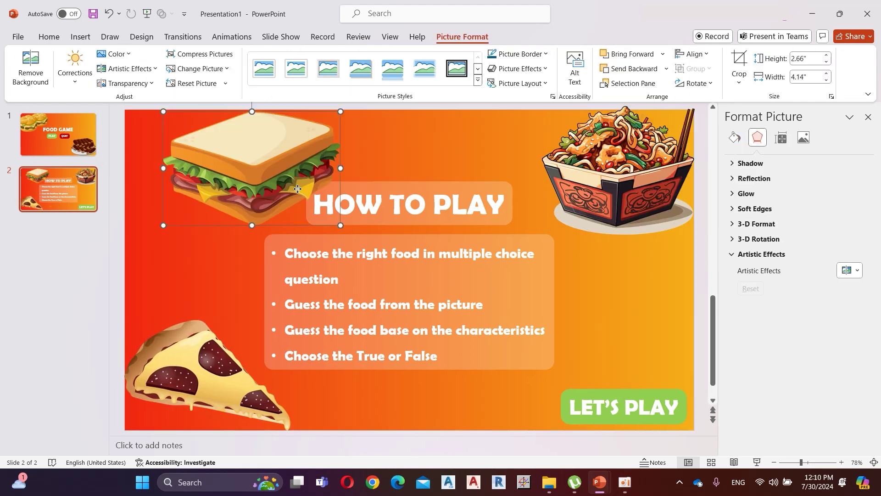
pyautogui.moveTo(297, 188); pyautogui.dragTo(251, 191)
pyautogui.hotkey('shift', 'F5')
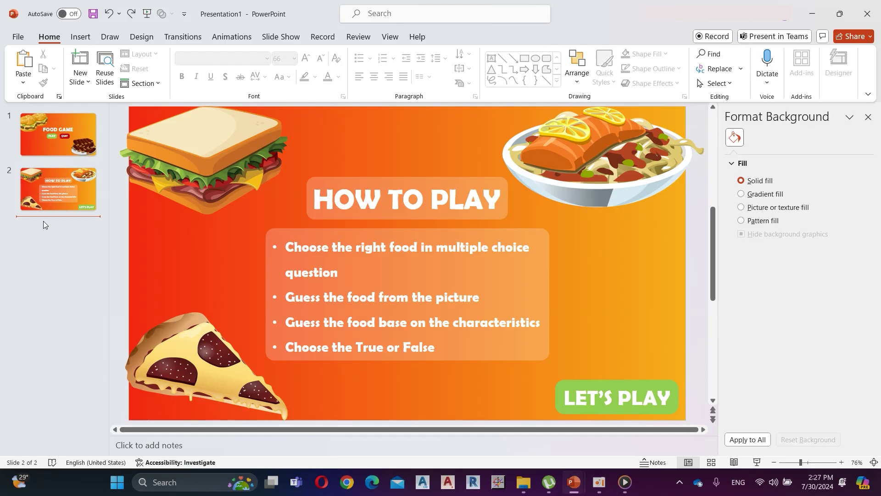
# Add a new slide after slide 2 and delete both of its placeholders
pyautogui.rightClick(44, 224)
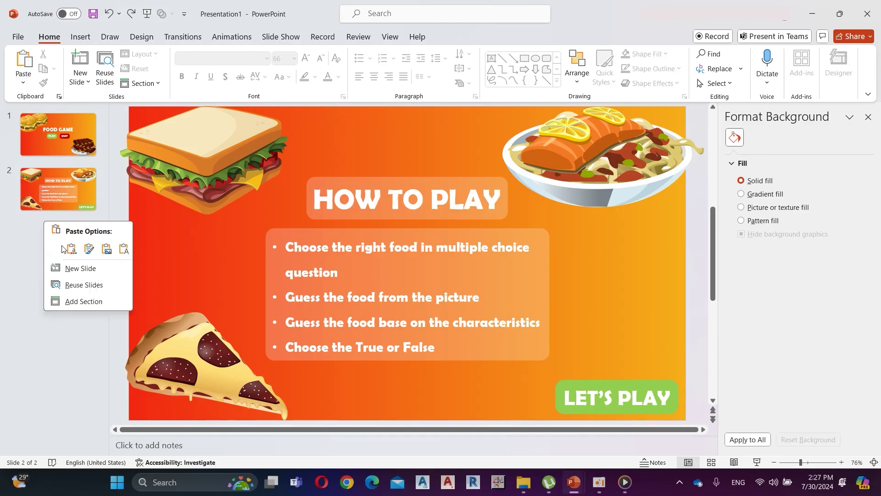
pyautogui.click(69, 268)
pyautogui.moveTo(142, 112); pyautogui.dragTo(657, 403)
pyautogui.press('Delete')
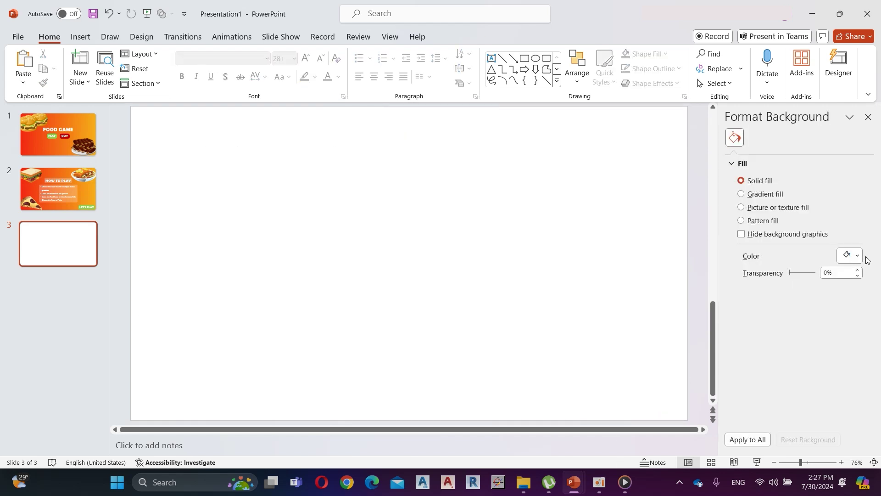
# Give the new slide the same red-to-orange gradient picture background as the other slides
pyautogui.click(787, 207)
pyautogui.click(758, 267)
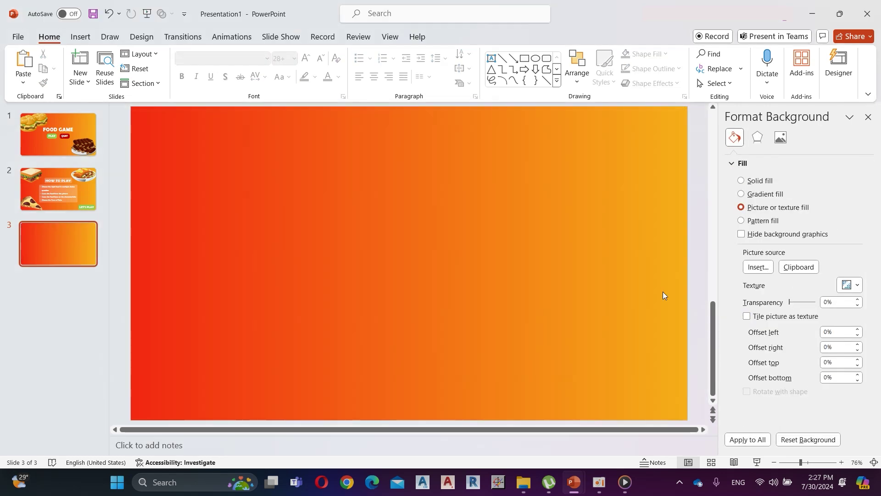
pyautogui.scroll(1, 662, 292)
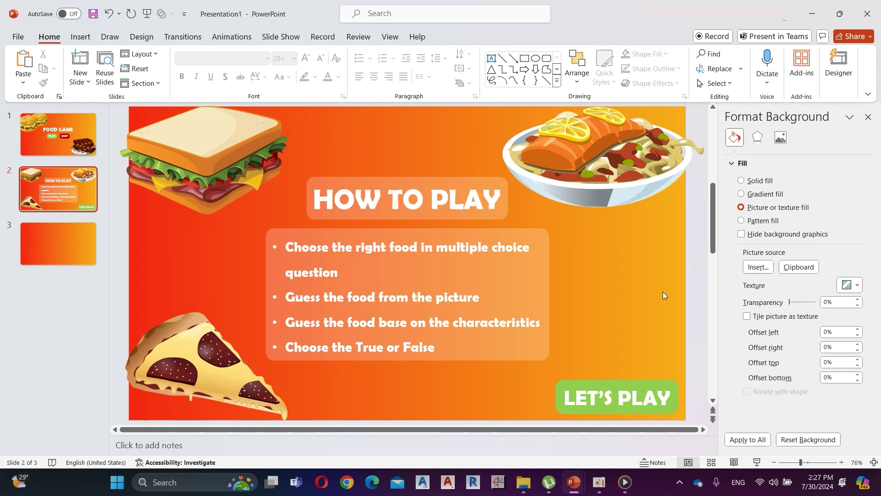
pyautogui.scroll(-1, 663, 296)
pyautogui.click(81, 37)
pyautogui.click(246, 76)
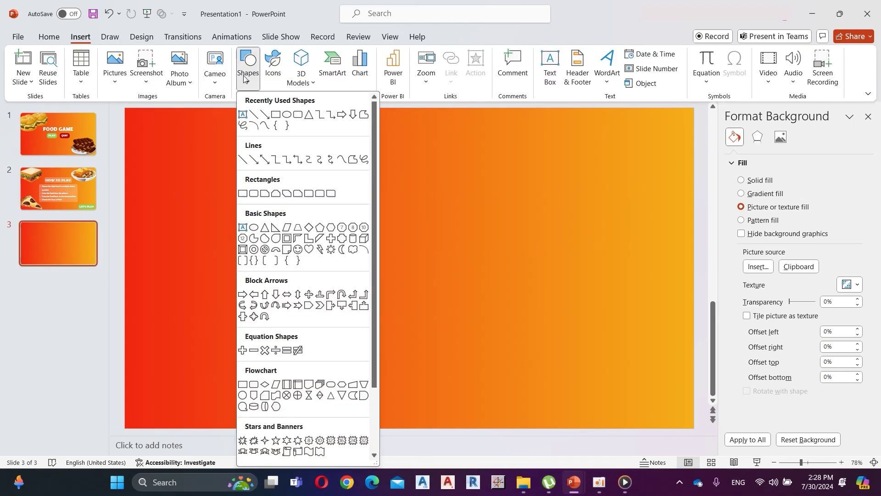
# Paste the question 'Which of the following is an Italian food?' into a text box on slide 3
pyautogui.click(242, 115)
pyautogui.moveTo(254, 174); pyautogui.dragTo(577, 229)
pyautogui.write('Which of the following is an Italian food?')
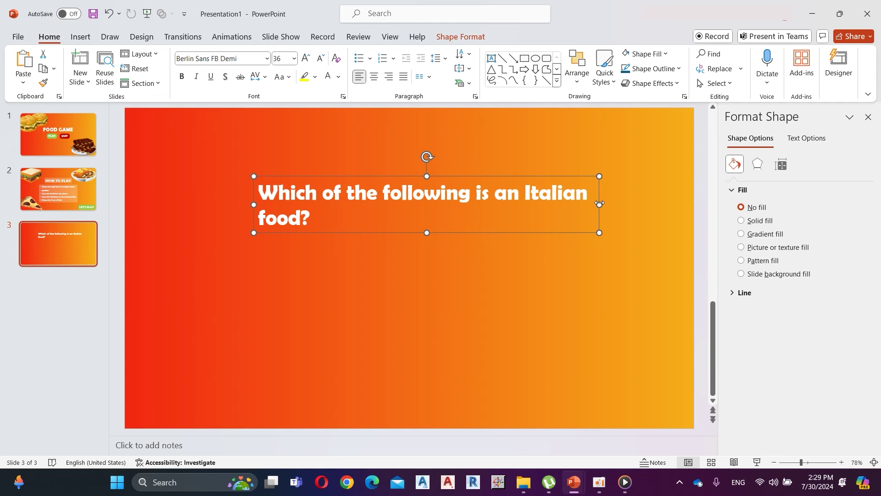
# Add a small text box reading '1' above the question in Berlin Sans FB Demi
pyautogui.click(90, 37)
pyautogui.click(247, 73)
pyautogui.click(246, 114)
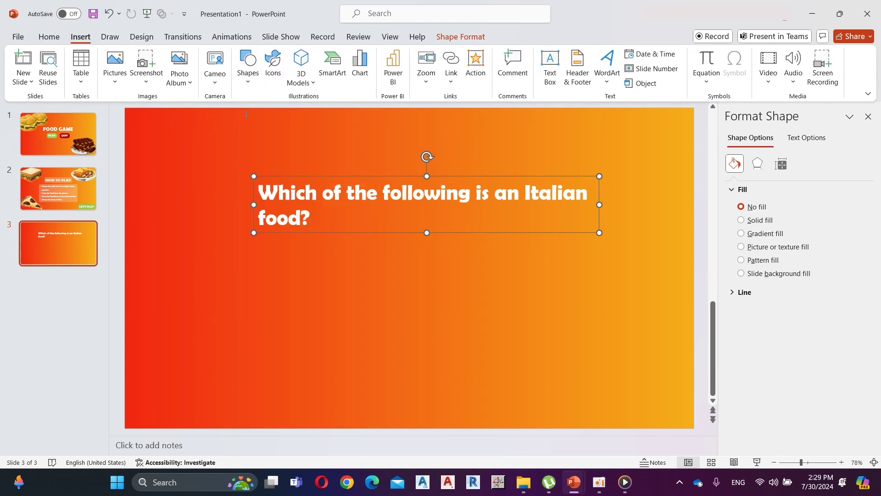
pyautogui.moveTo(378, 147); pyautogui.dragTo(410, 171)
pyautogui.write('1')
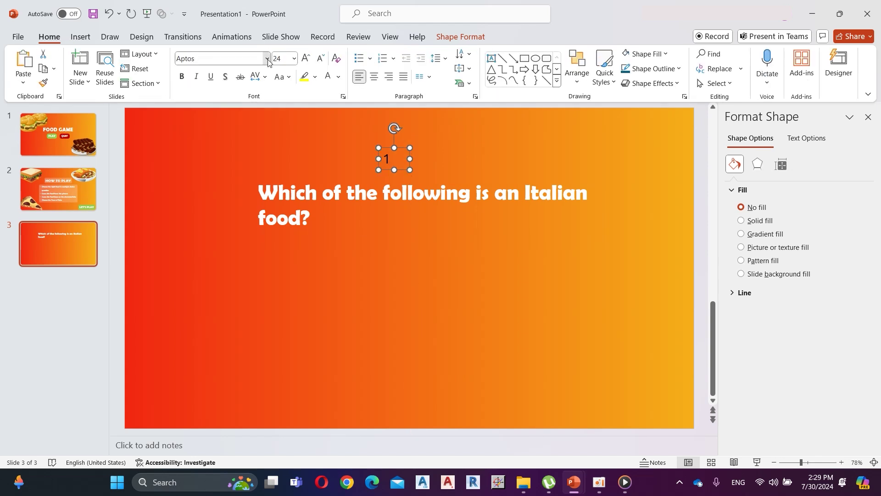
pyautogui.click(267, 59)
pyautogui.click(271, 139)
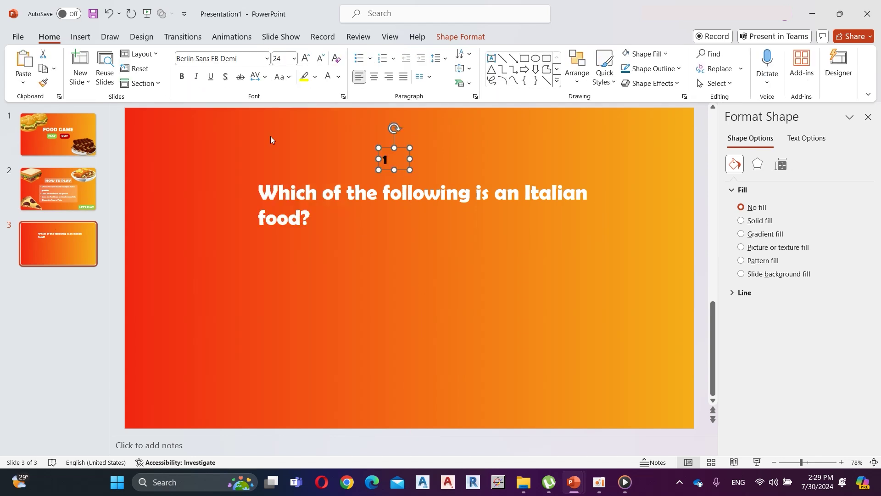
# Turn the number box into an oval with solid white fill at 77% transparency
pyautogui.click(461, 37)
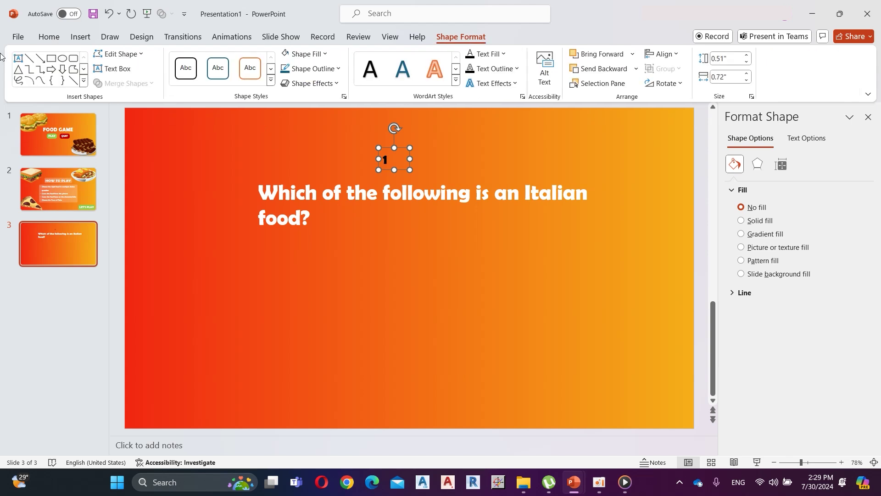
pyautogui.click(114, 55)
pyautogui.moveTo(127, 72)
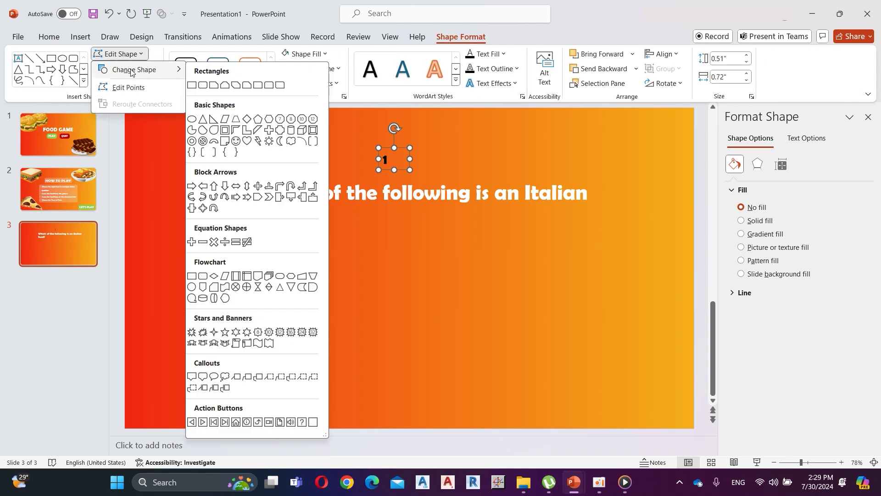
pyautogui.click(190, 118)
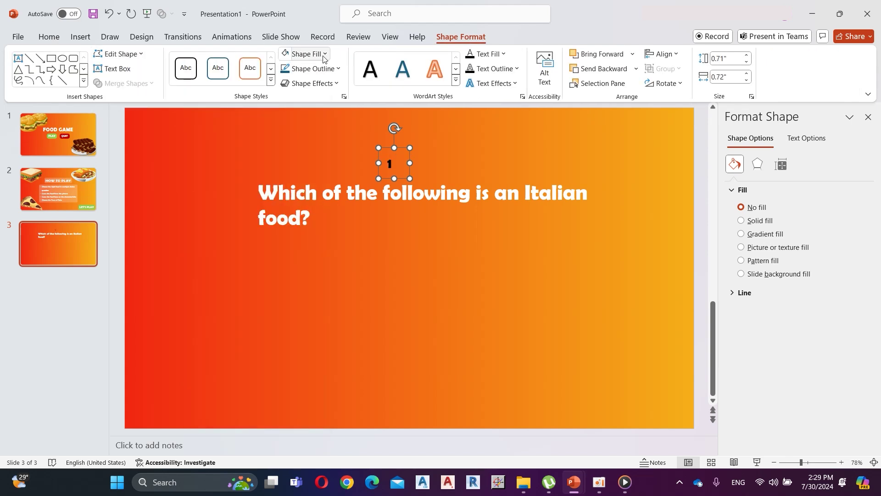
pyautogui.click(757, 220)
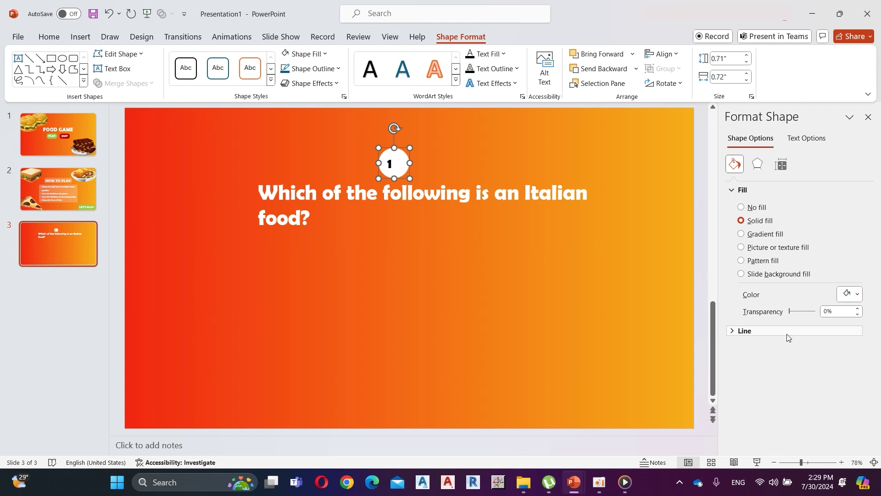
pyautogui.click(825, 311)
pyautogui.write('77')
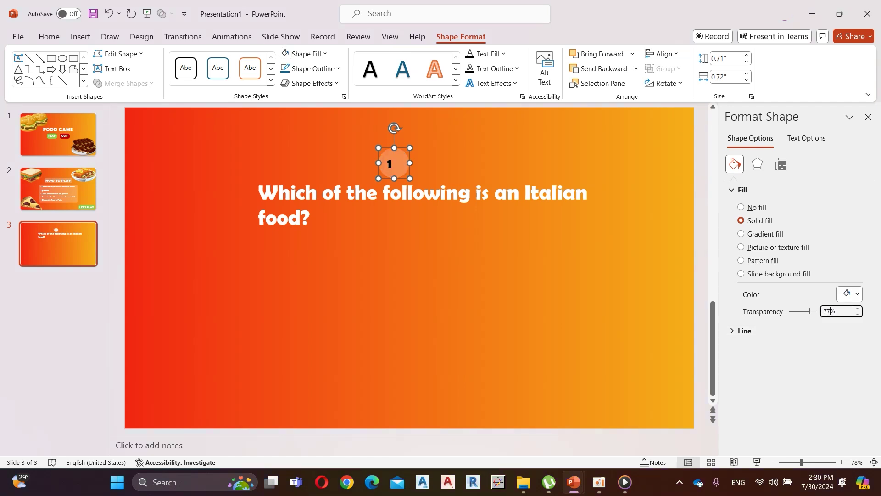
# Centre the 1 inside the circle and change its font colour
pyautogui.click(48, 36)
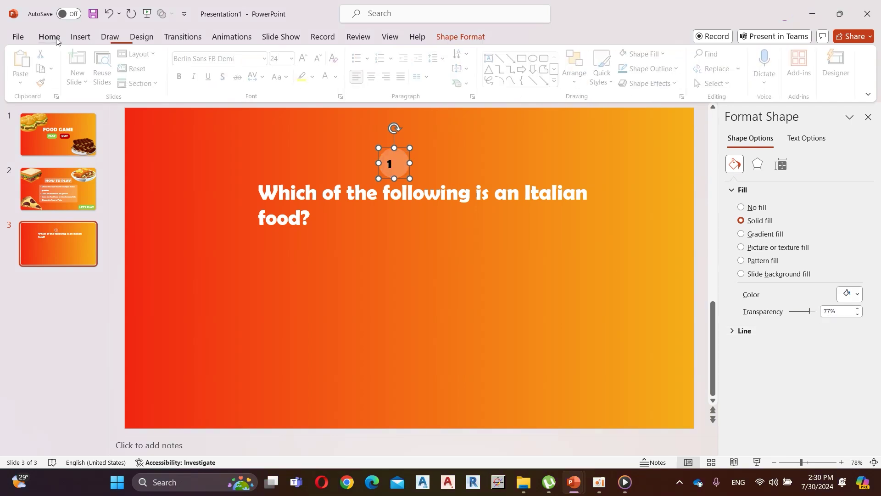
pyautogui.click(374, 77)
pyautogui.doubleClick(396, 162)
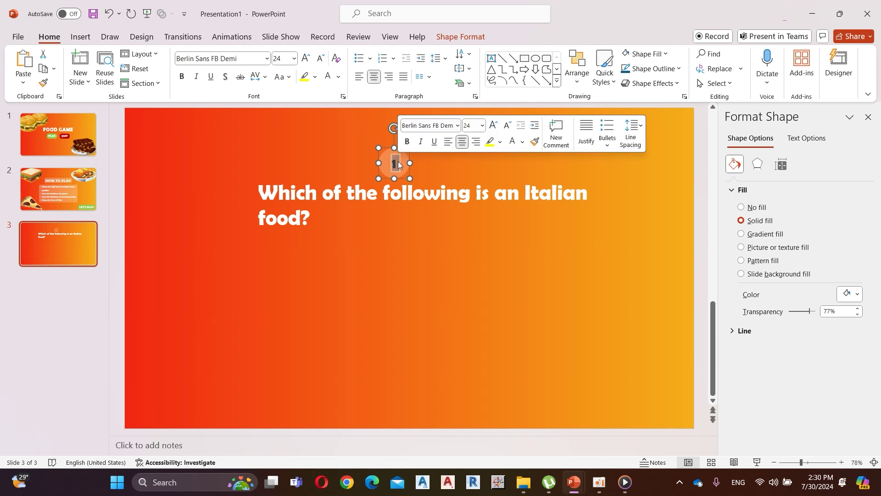
pyautogui.click(327, 76)
# Nudge the question text box slightly down on the slide
pyautogui.click(440, 176)
pyautogui.moveTo(439, 171); pyautogui.dragTo(439, 176)
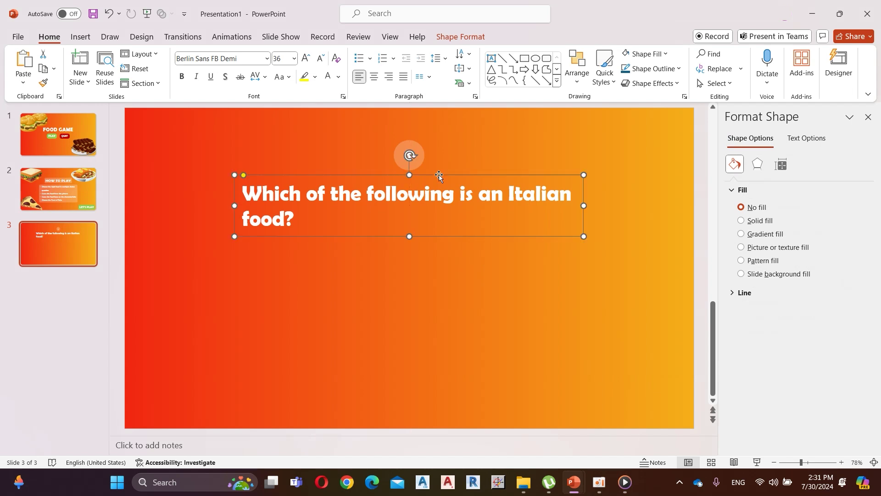
pyautogui.click(464, 279)
pyautogui.click(350, 216)
pyautogui.click(71, 38)
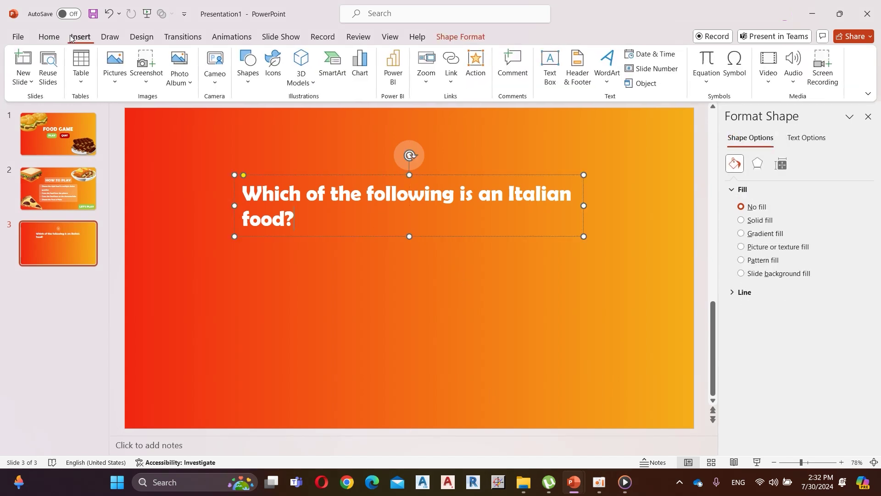
# Add an 'A. Burger' answer box below the question in 28 pt Berlin Sans FB Demi
pyautogui.click(244, 78)
pyautogui.click(243, 113)
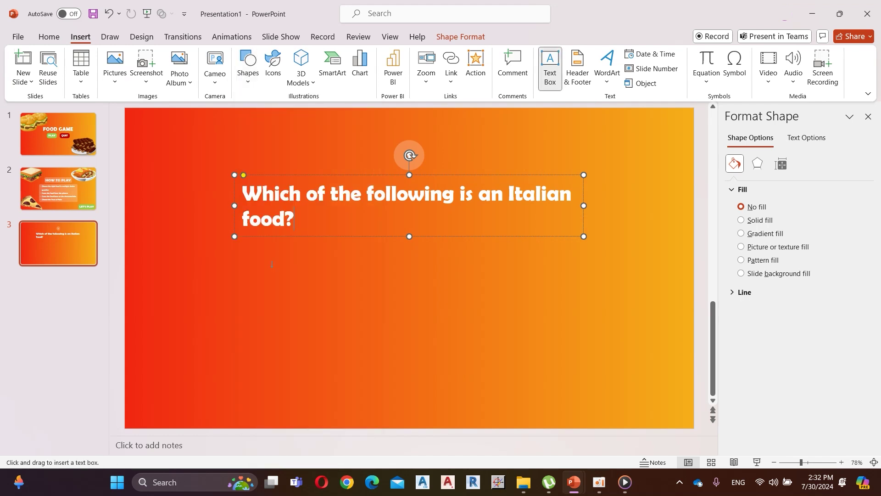
pyautogui.moveTo(261, 246); pyautogui.dragTo(355, 268)
pyautogui.write('A. Burger')
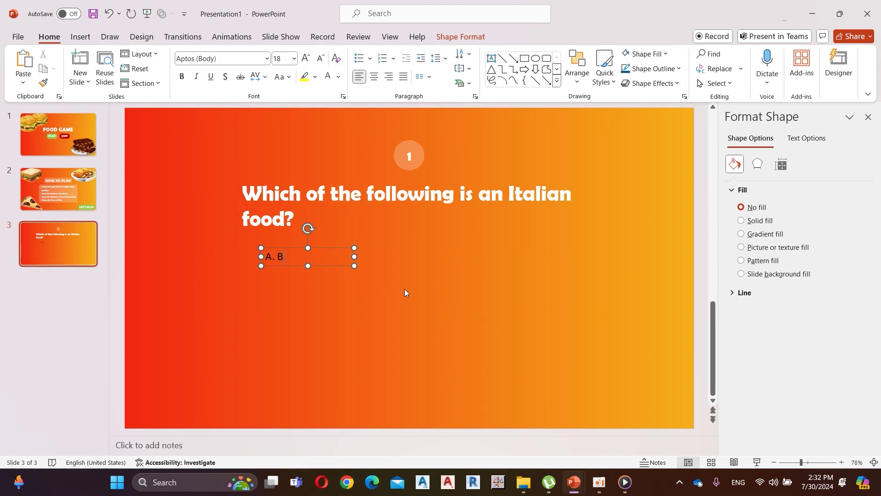
pyautogui.click(267, 58)
pyautogui.click(256, 141)
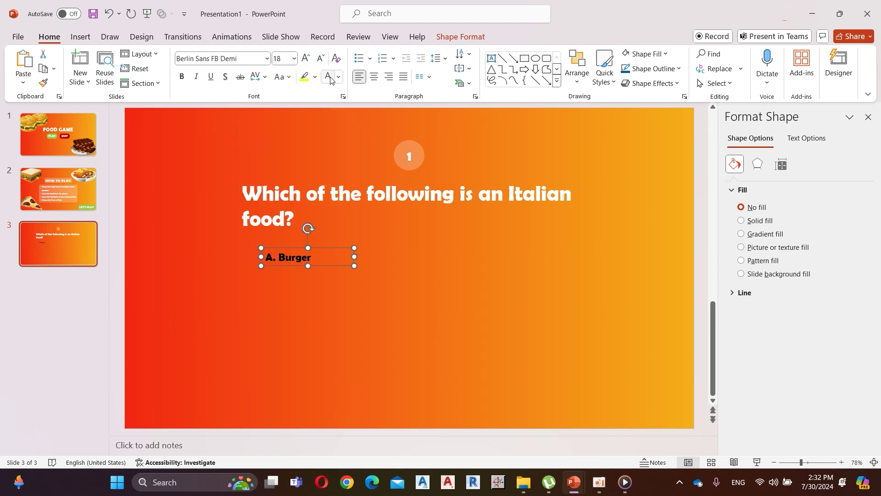
pyautogui.click(306, 59)
pyautogui.click(307, 59)
pyautogui.click(306, 59)
# Make the answer box a rounded rectangle with a white outline, rounder corners and wider size
pyautogui.click(471, 37)
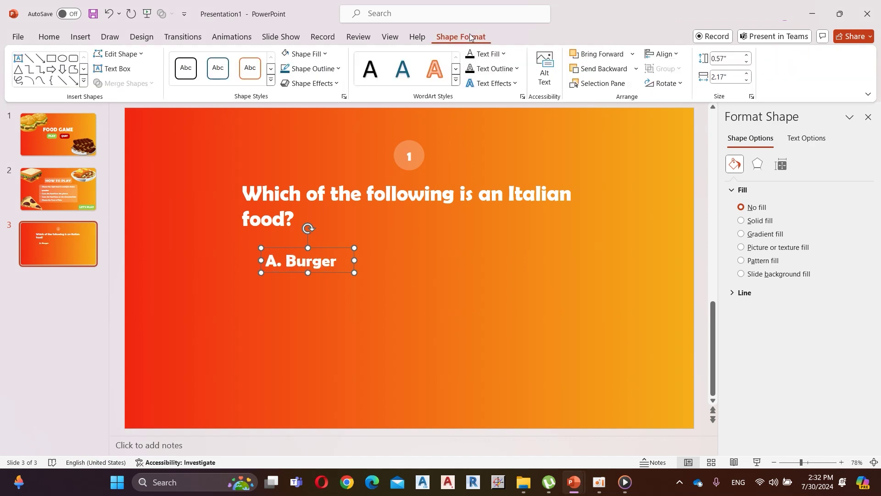
pyautogui.click(120, 54)
pyautogui.moveTo(134, 71)
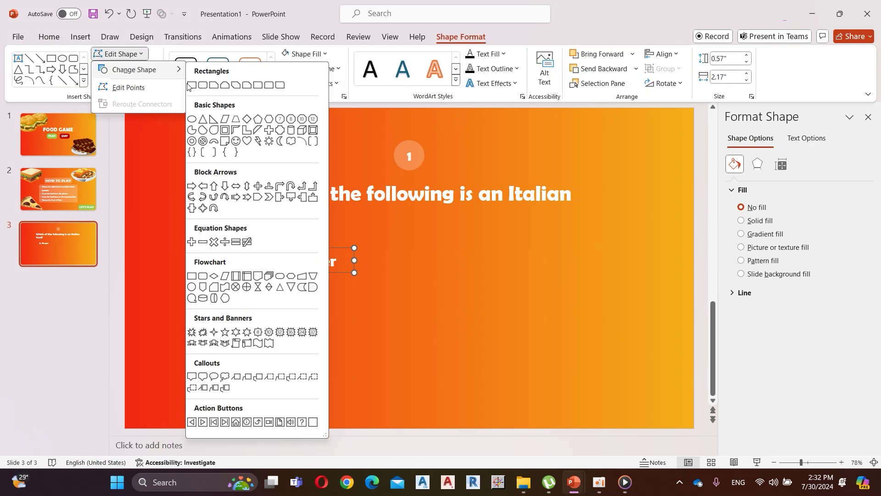
pyautogui.click(203, 86)
pyautogui.click(316, 68)
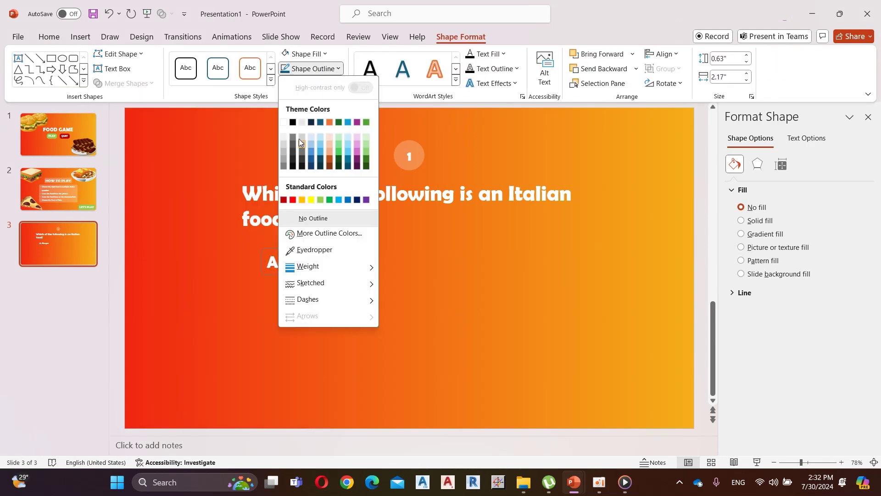
pyautogui.click(283, 122)
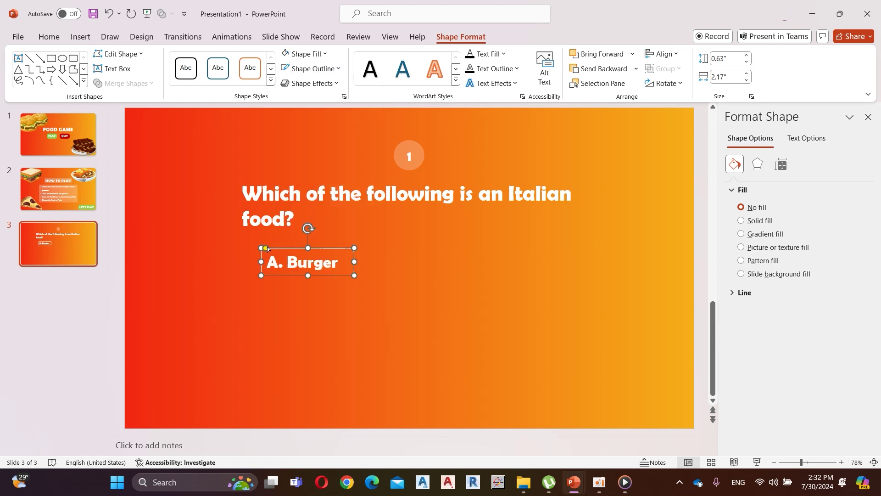
pyautogui.moveTo(267, 248); pyautogui.dragTo(275, 247)
pyautogui.moveTo(354, 275); pyautogui.dragTo(406, 265)
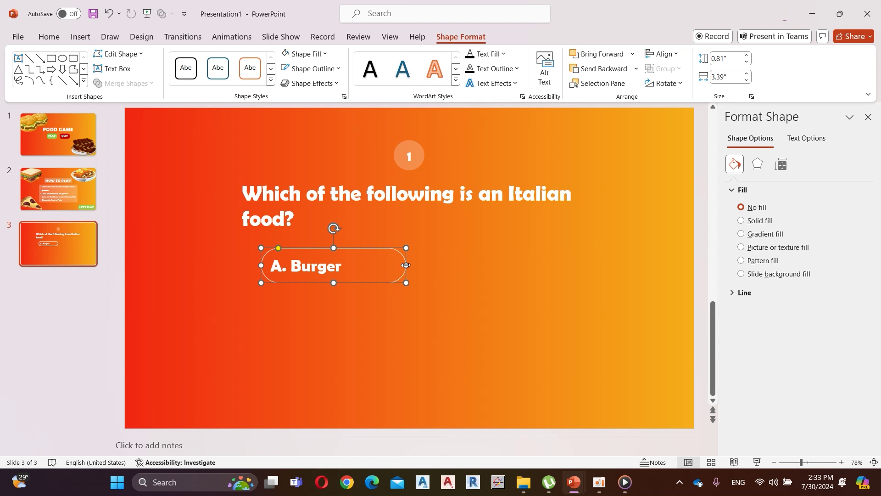
pyautogui.click(48, 37)
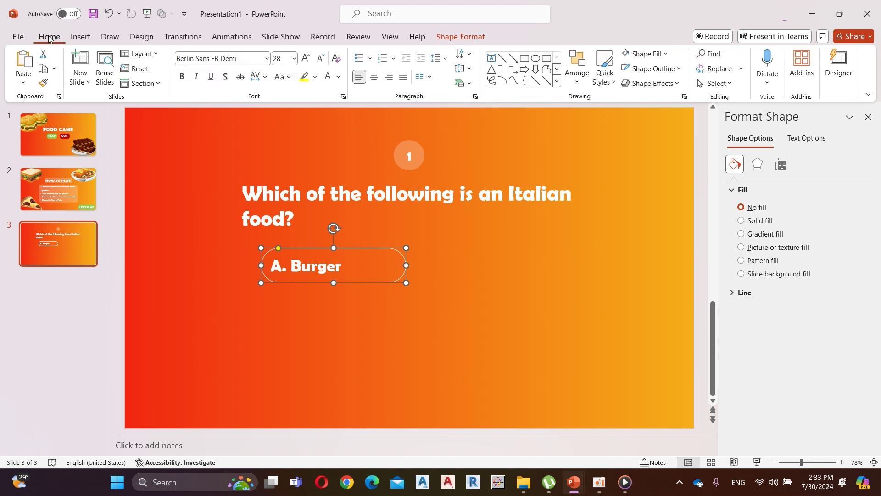
# Centre the A. Burger text and copy the box into a two-by-two grid of answers
pyautogui.click(374, 80)
pyautogui.moveTo(380, 248); pyautogui.dragTo(547, 247)
pyautogui.keyDown('shift'); pyautogui.click(345, 248); pyautogui.keyUp('shift')
pyautogui.moveTo(345, 248); pyautogui.dragTo(345, 292)
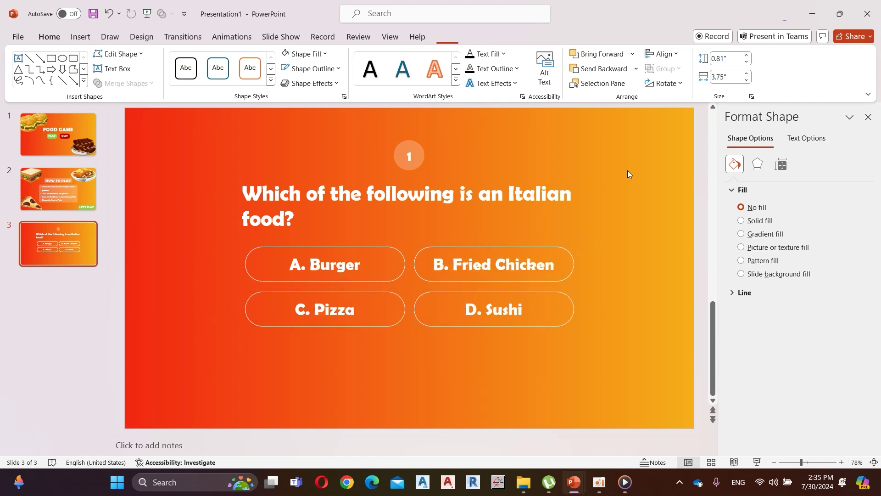
pyautogui.click(627, 170)
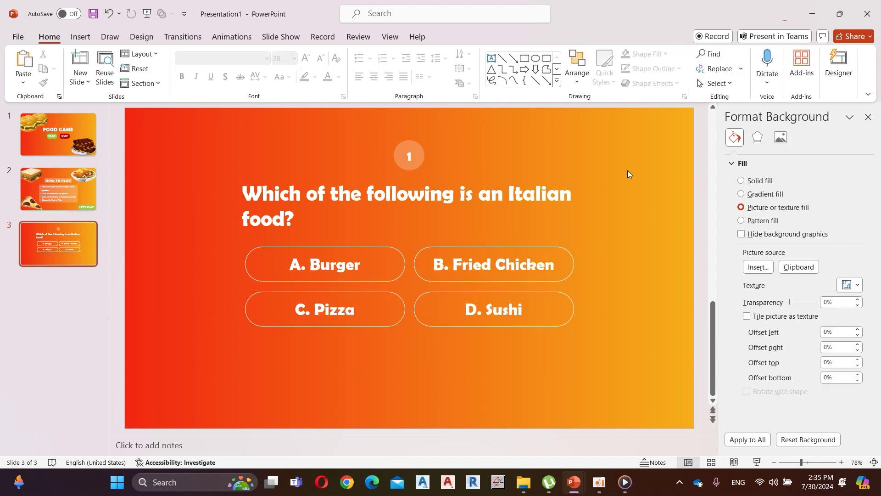
# Insert the taco, noodle and banana pictures onto slide 3
pyautogui.click(80, 36)
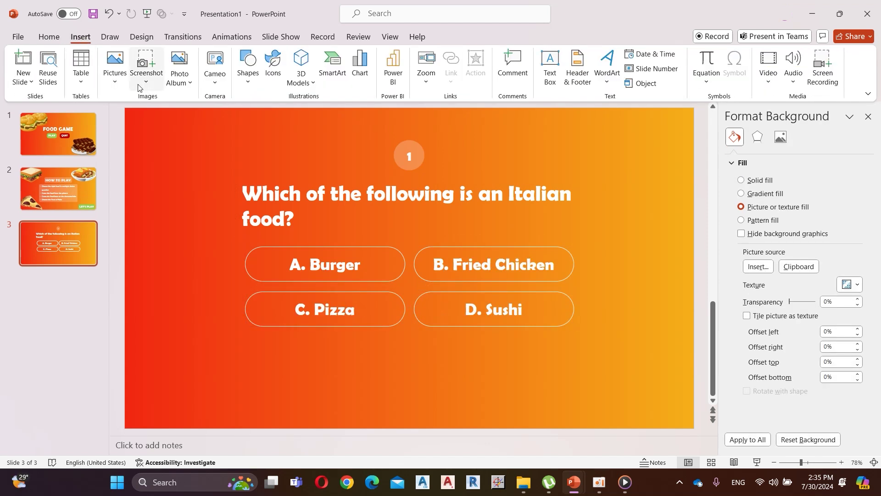
pyautogui.click(123, 81)
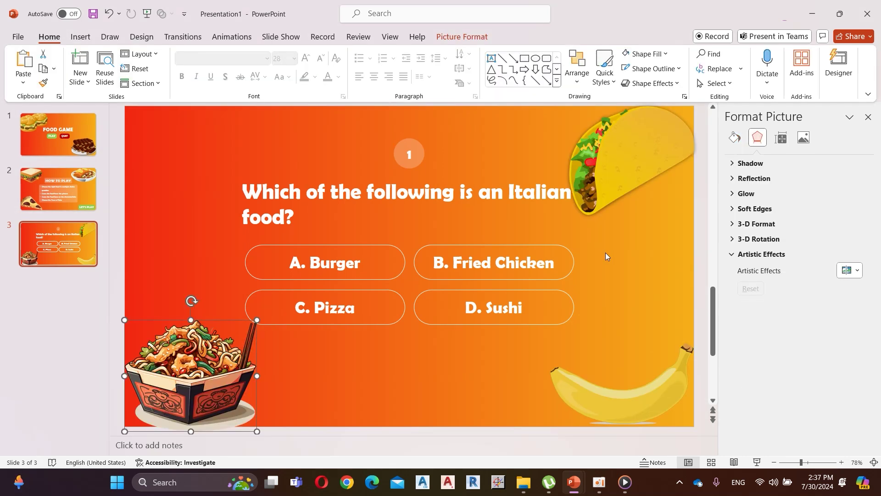
pyautogui.click(605, 256)
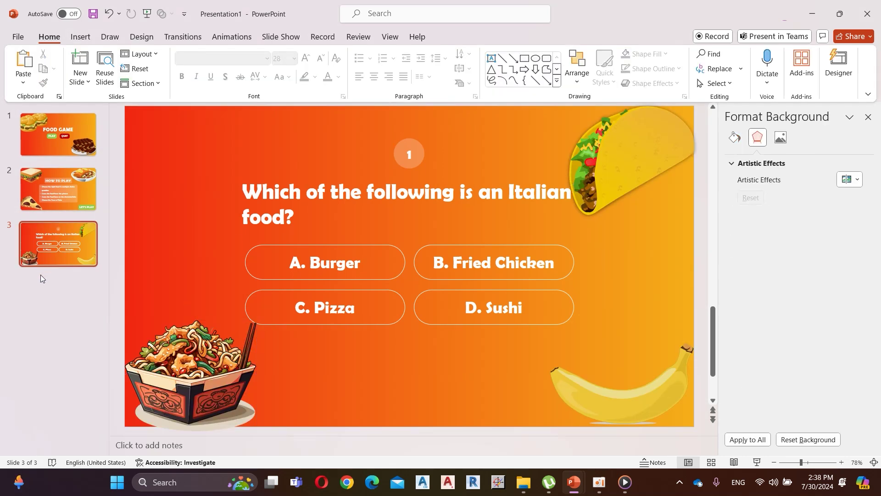
# Duplicate slide 3 as slide 4 and give the C. Pizza box green fill and outline
pyautogui.rightClick(60, 254)
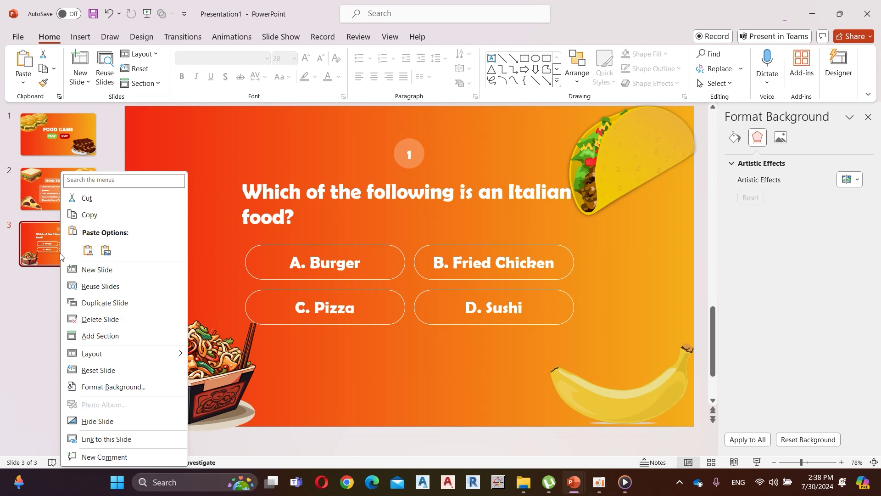
pyautogui.click(128, 302)
pyautogui.click(317, 291)
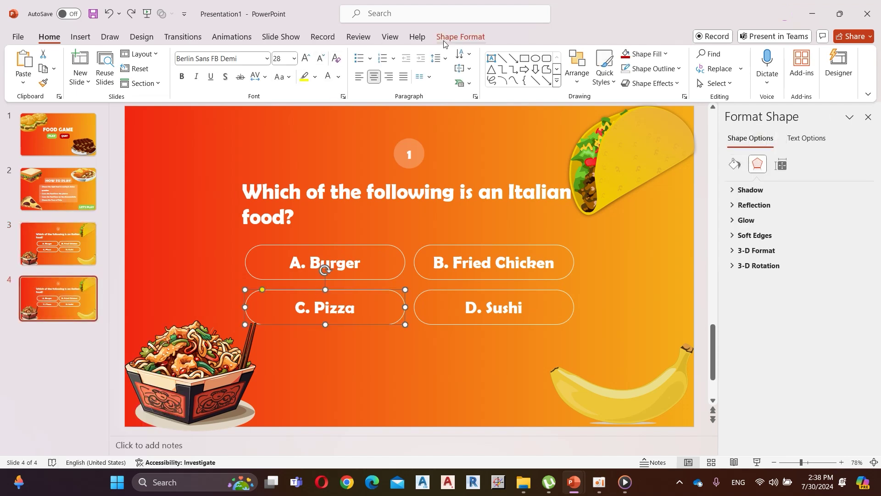
pyautogui.click(461, 37)
pyautogui.click(303, 54)
pyautogui.click(320, 185)
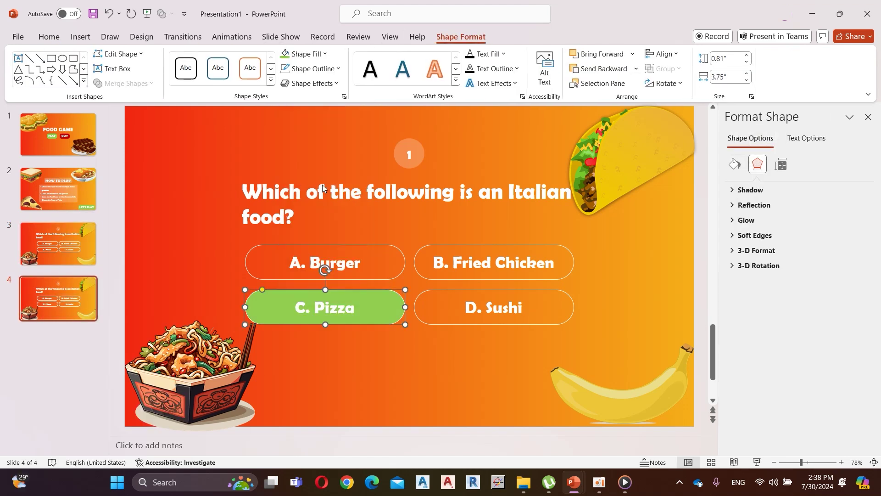
pyautogui.click(311, 68)
pyautogui.click(320, 200)
# Give the A. Burger box a dark red fill and outline on slide 4
pyautogui.click(327, 247)
pyautogui.click(303, 54)
pyautogui.click(284, 185)
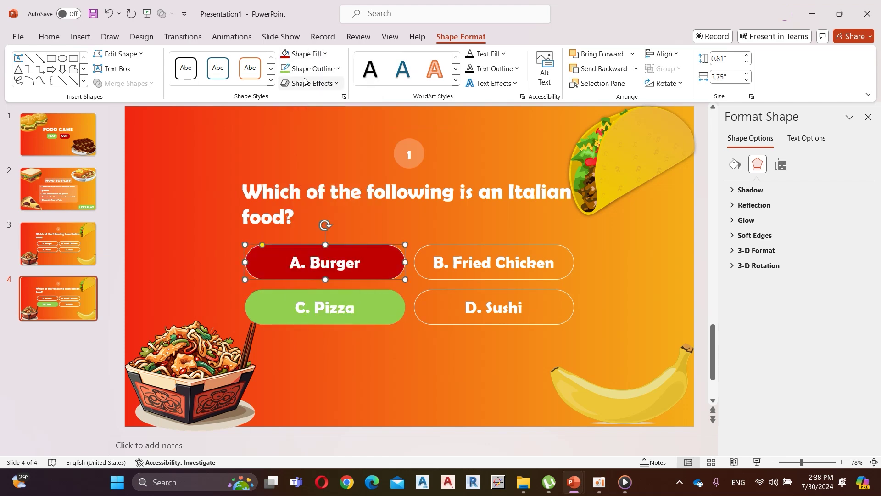
pyautogui.click(310, 68)
pyautogui.click(284, 200)
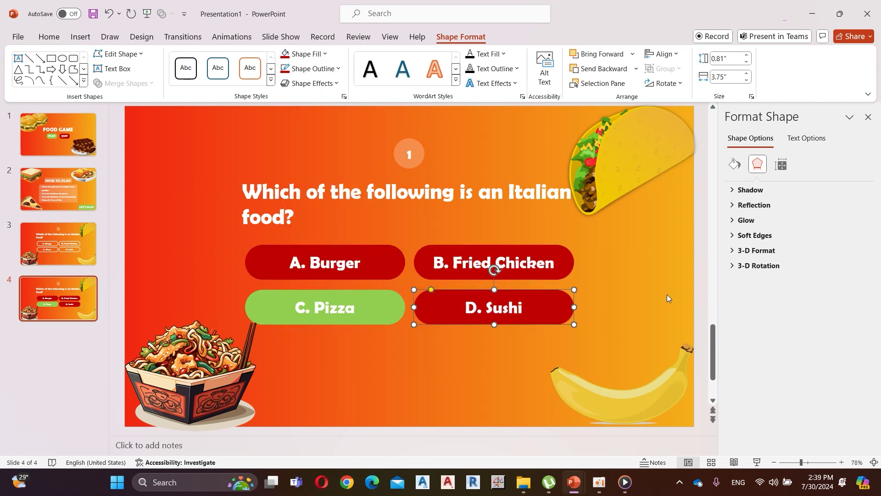
pyautogui.click(667, 294)
# Duplicate slide 3 for the Mexican food question and make the A. Tacos box green
pyautogui.click(49, 254)
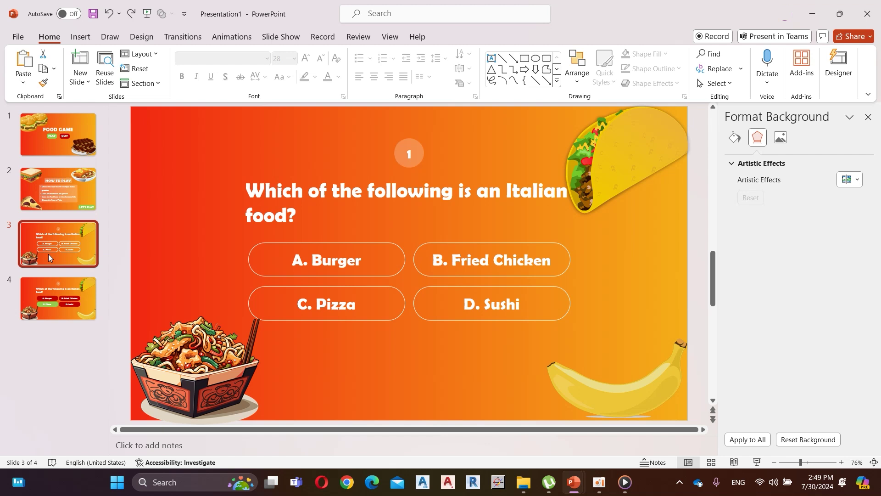
pyautogui.rightClick(48, 254)
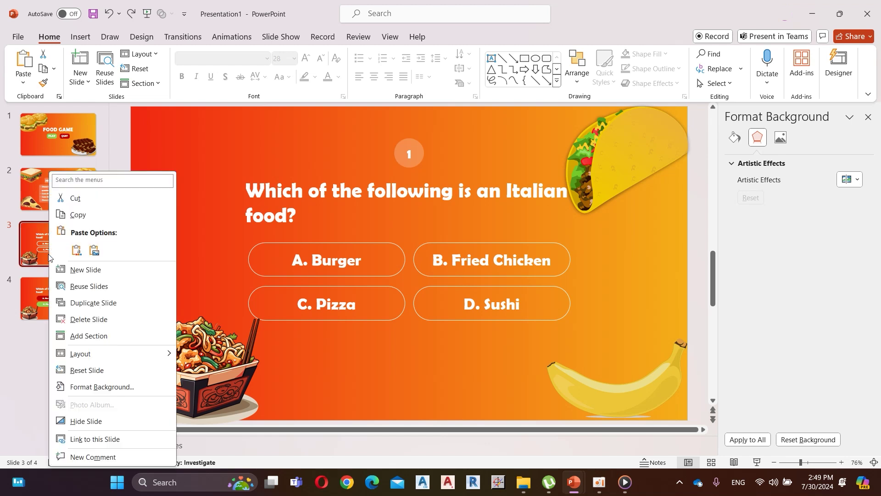
pyautogui.click(99, 306)
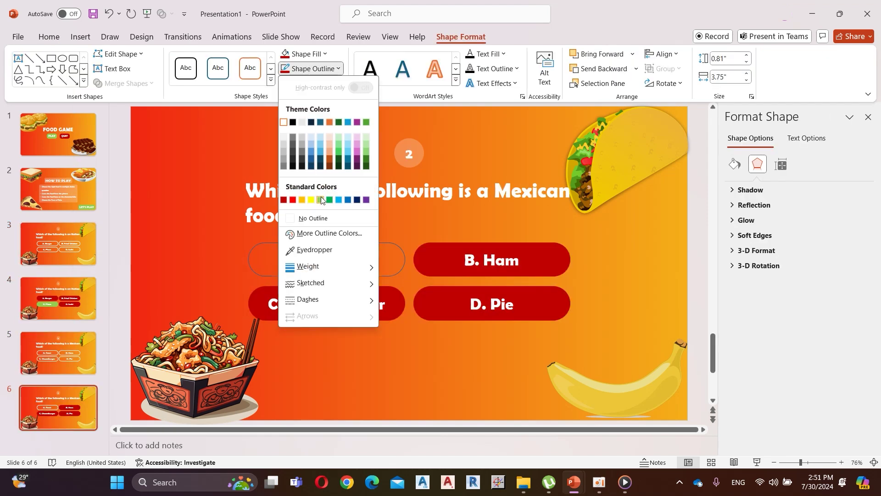
pyautogui.click(313, 130)
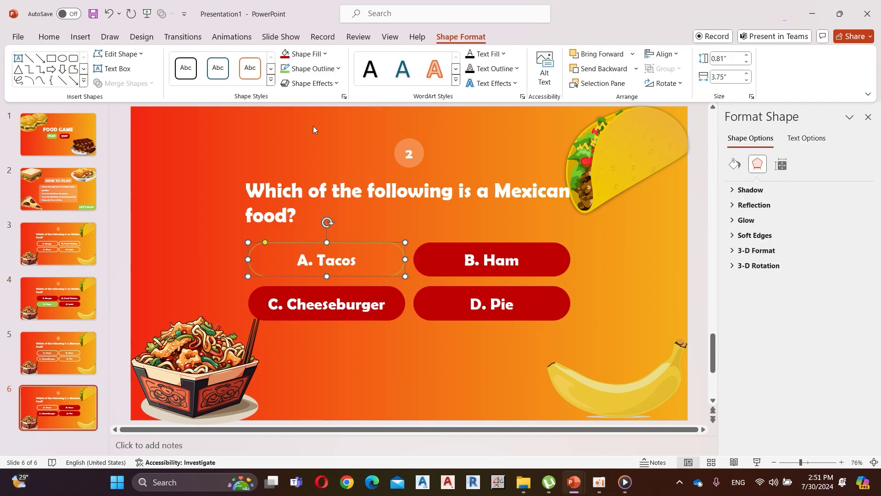
pyautogui.click(303, 54)
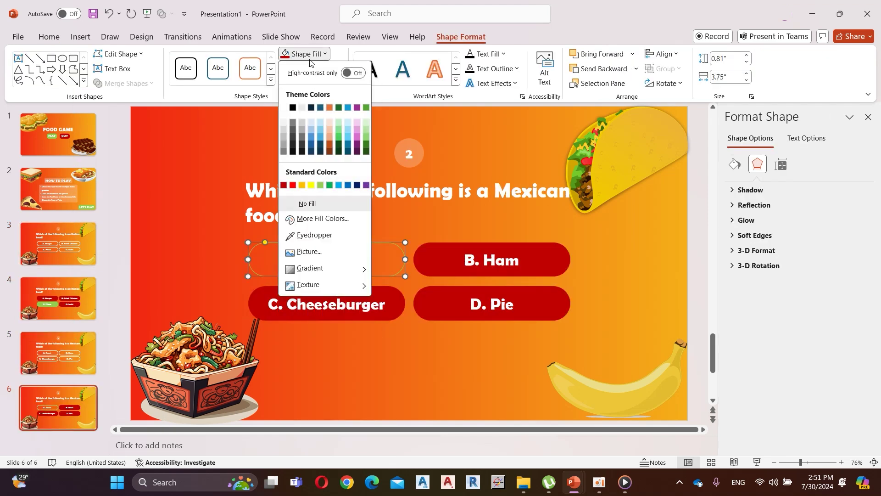
pyautogui.click(322, 186)
pyautogui.click(68, 153)
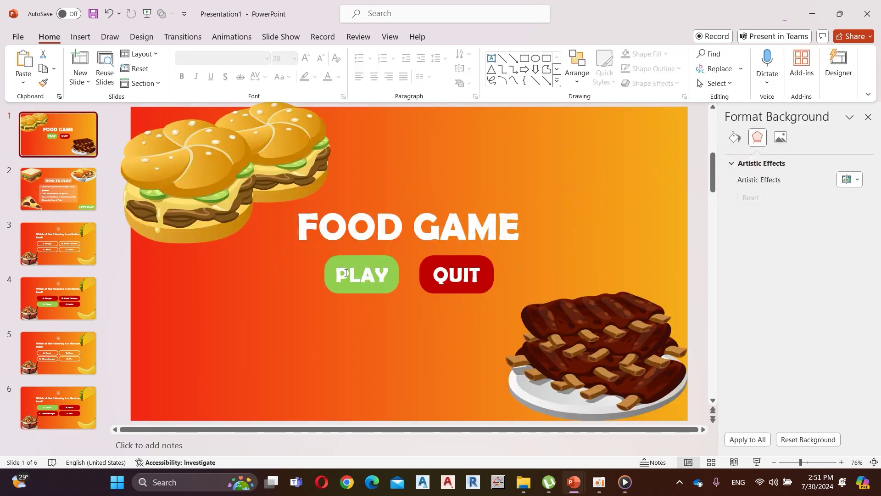
# Link the PLAY button on the title slide to slide 2
pyautogui.click(364, 260)
pyautogui.click(80, 36)
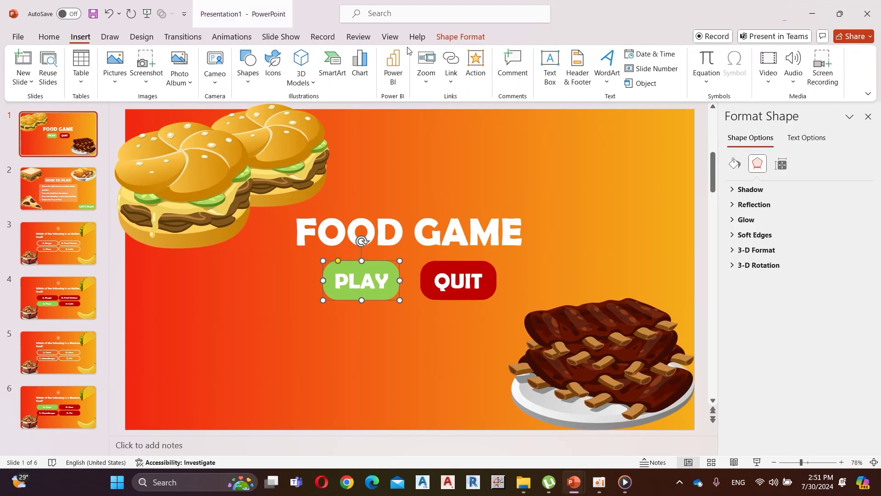
pyautogui.click(450, 57)
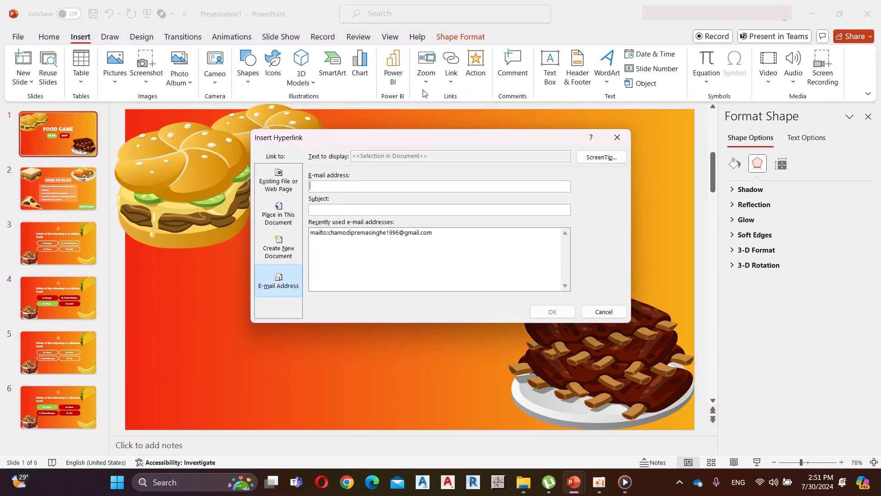
pyautogui.click(294, 213)
pyautogui.click(342, 247)
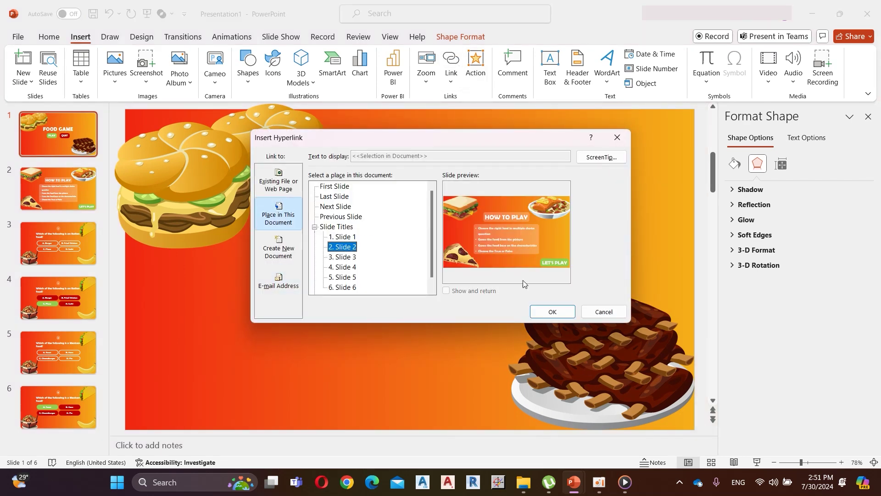
pyautogui.click(551, 312)
# Link the LET'S PLAY button on the HOW TO PLAY slide to slide 3
pyautogui.click(81, 200)
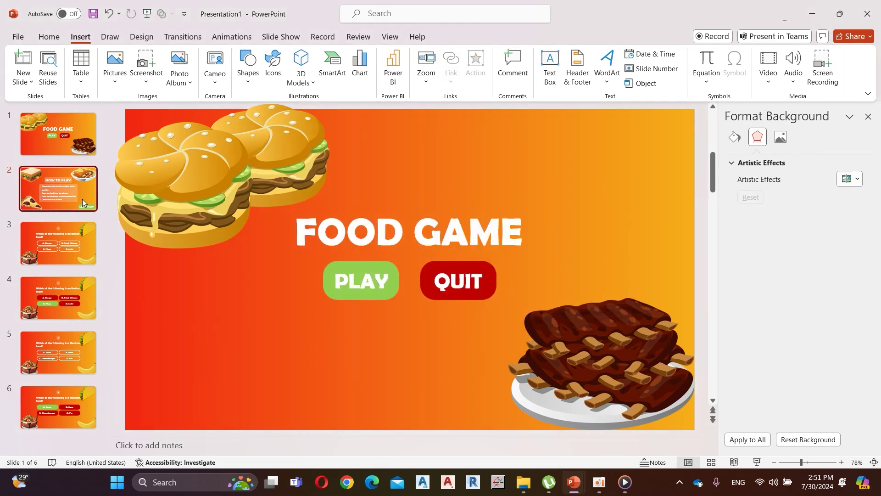
pyautogui.click(603, 379)
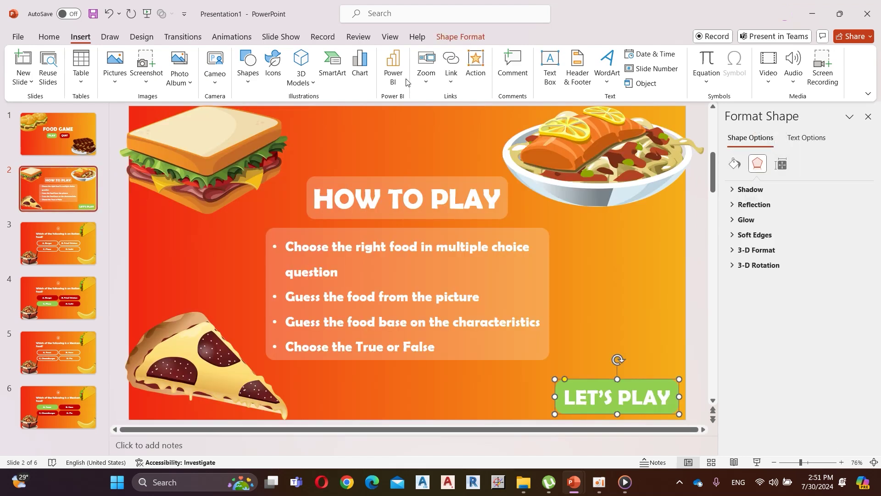
pyautogui.click(452, 66)
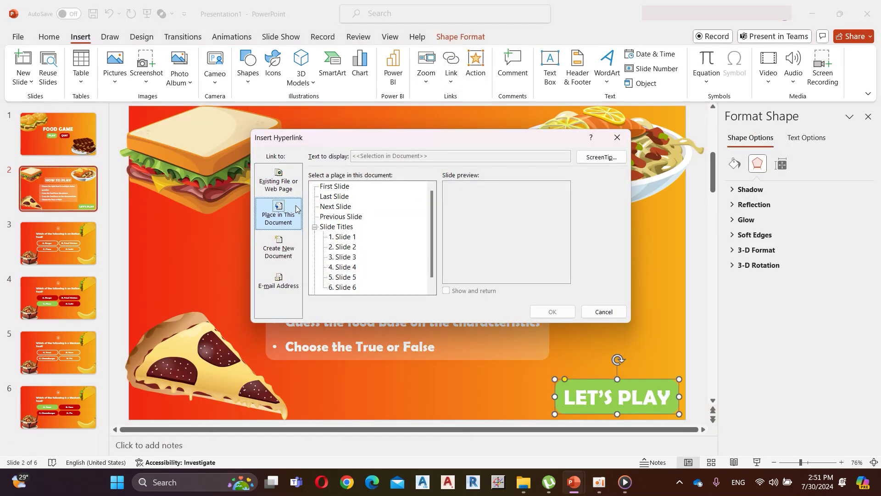
pyautogui.click(354, 260)
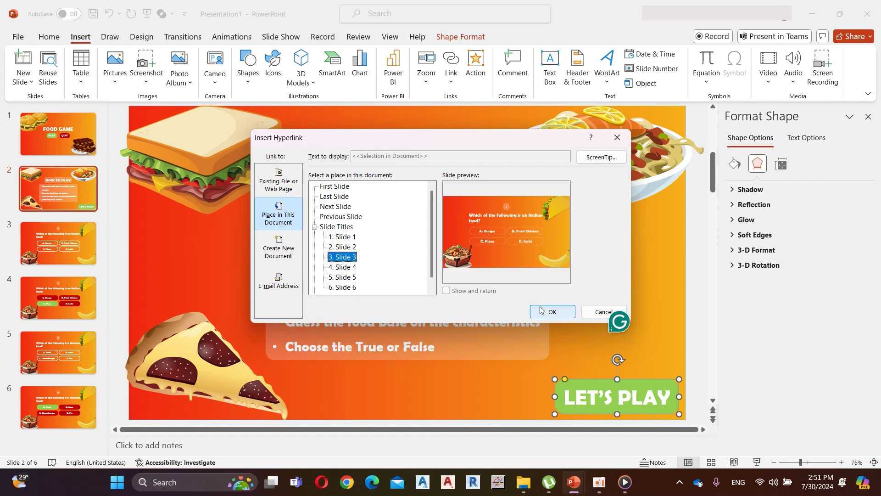
pyautogui.click(554, 311)
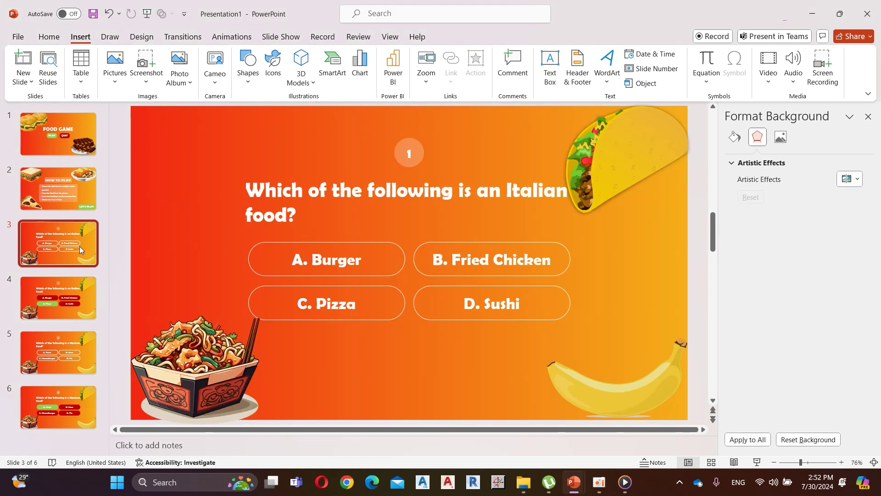
# Link the A. Burger and B. Fried Chicken answers on slide 3 to slide 4
pyautogui.click(277, 244)
pyautogui.click(450, 62)
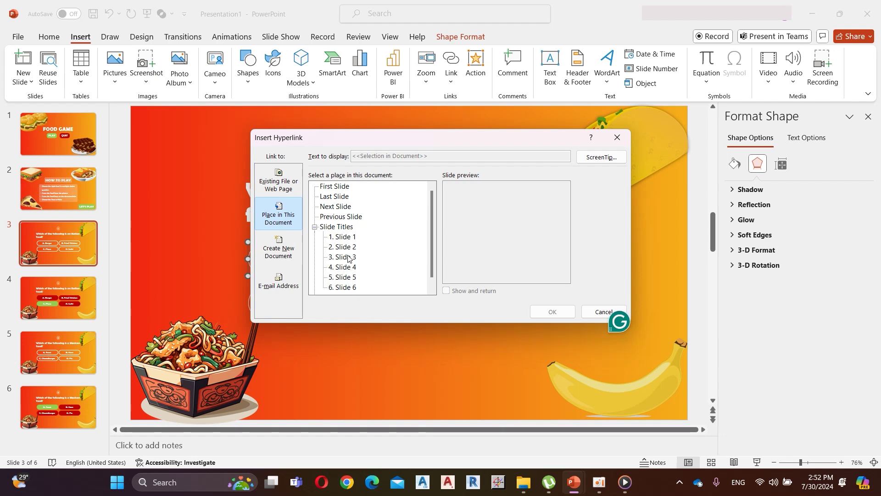
pyautogui.click(347, 270)
pyautogui.click(554, 312)
pyautogui.click(448, 242)
pyautogui.click(451, 62)
pyautogui.click(346, 267)
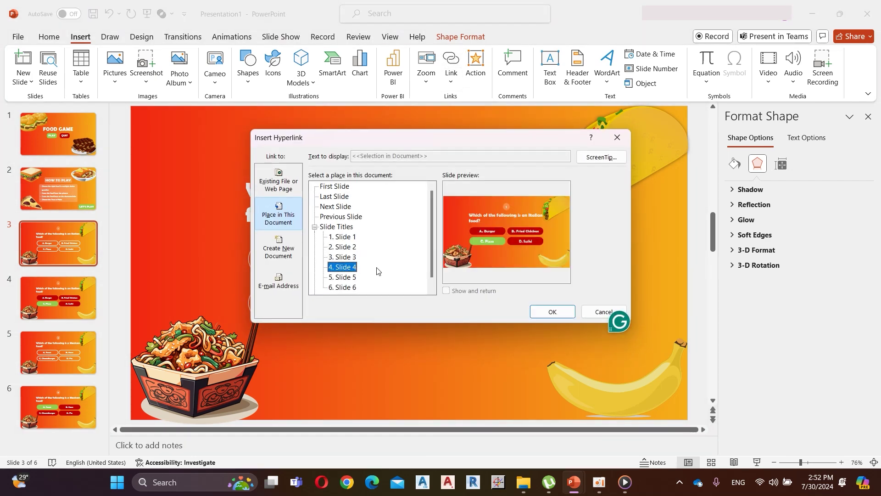
pyautogui.click(544, 309)
# Link the C. Pizza and D. Sushi answers to slide 4 as well
pyautogui.click(346, 289)
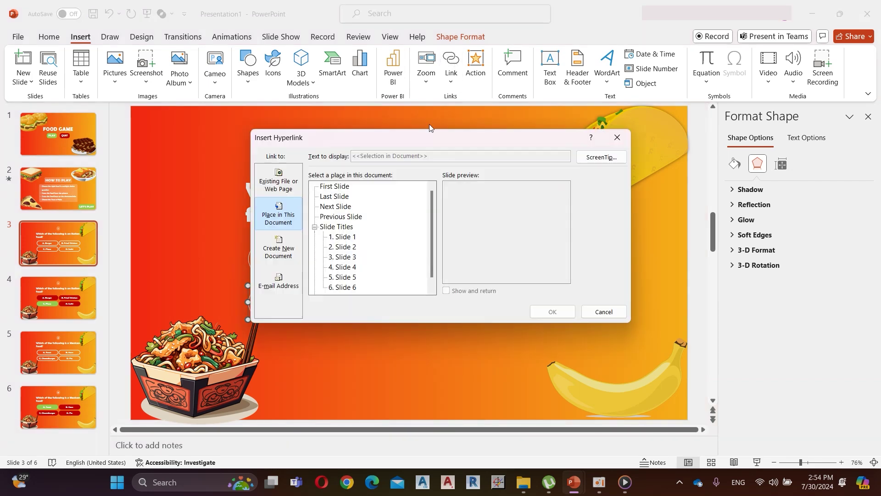
pyautogui.click(553, 312)
pyautogui.click(429, 287)
pyautogui.click(454, 62)
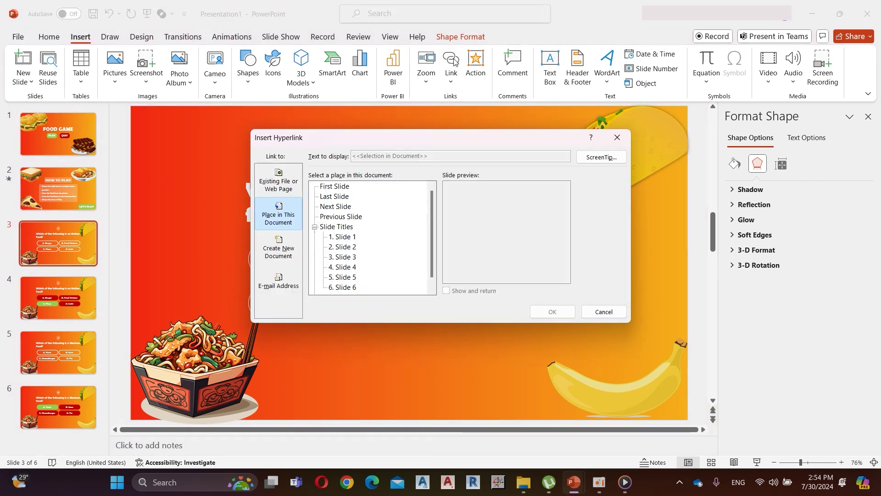
pyautogui.click(346, 267)
pyautogui.click(555, 311)
# Apply the Morph transition to slide 4 and return to slide 3
pyautogui.click(64, 282)
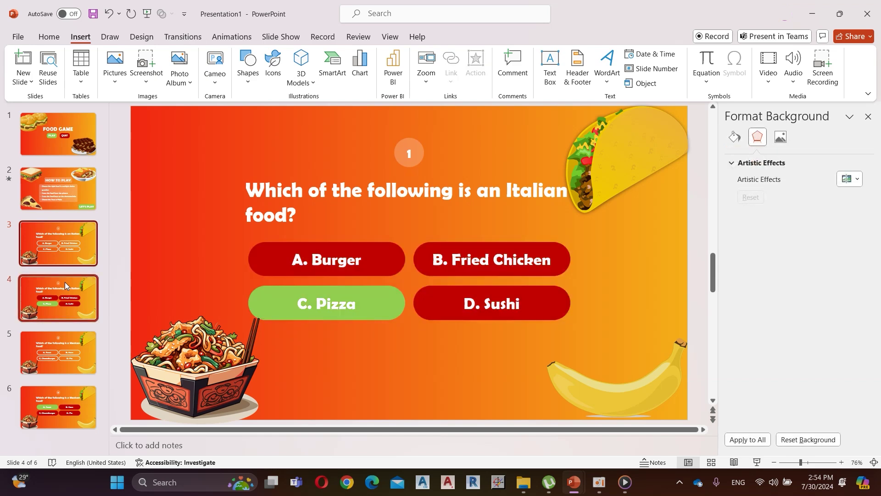
pyautogui.click(184, 37)
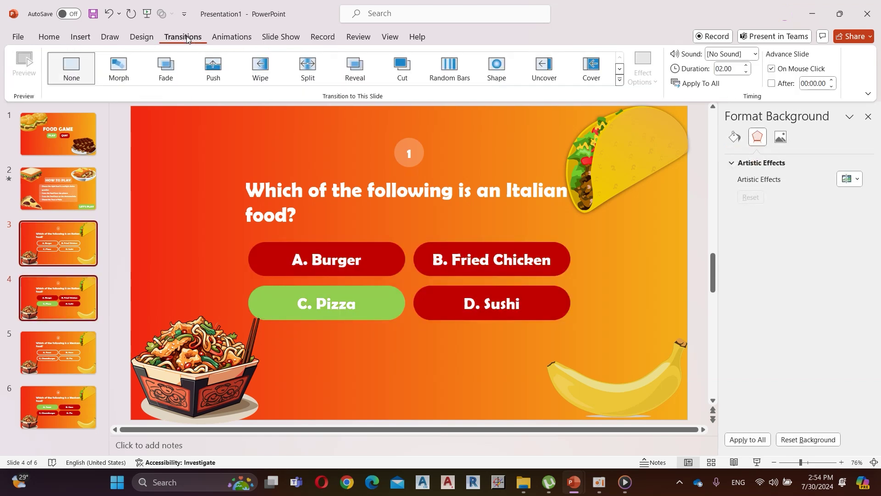
pyautogui.click(128, 73)
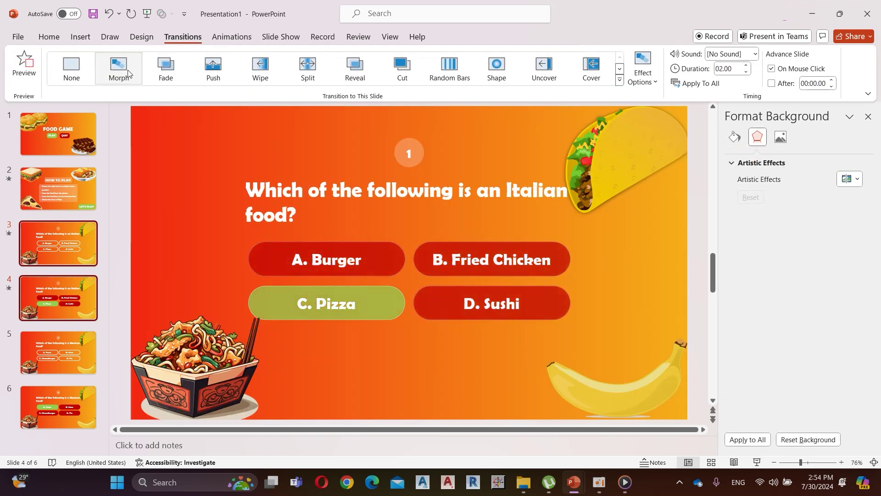
pyautogui.click(64, 236)
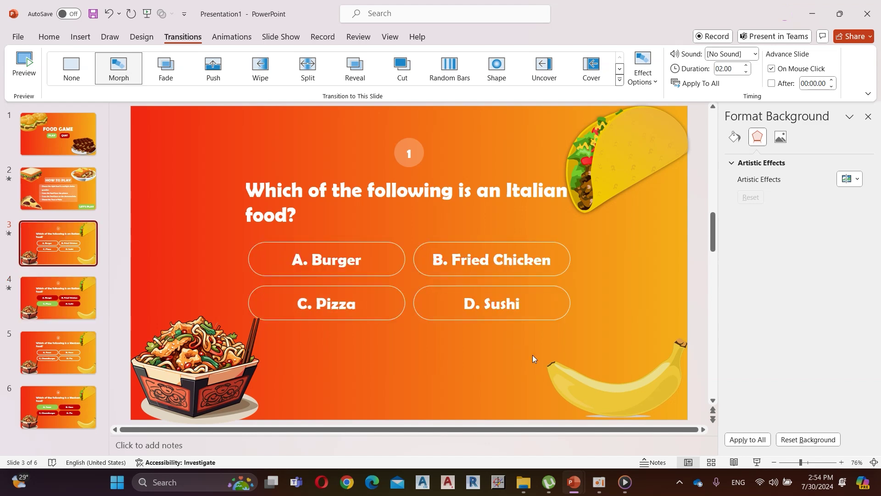
# Run the slide show from slide 3 and reveal the Italian food answer colours
pyautogui.click(757, 462)
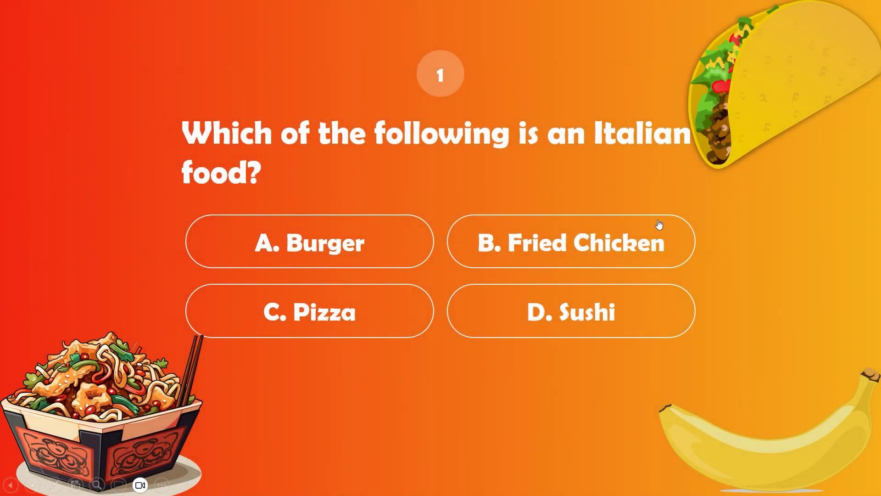
pyautogui.click(555, 225)
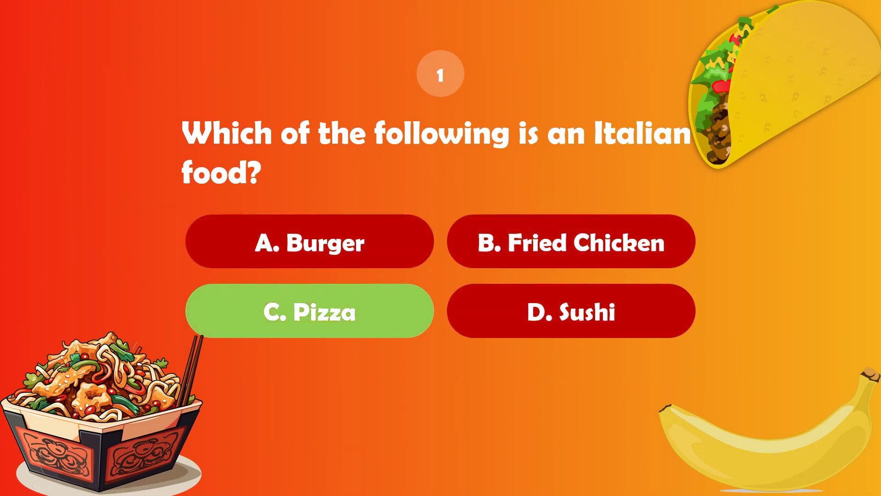
pyautogui.press('Escape')
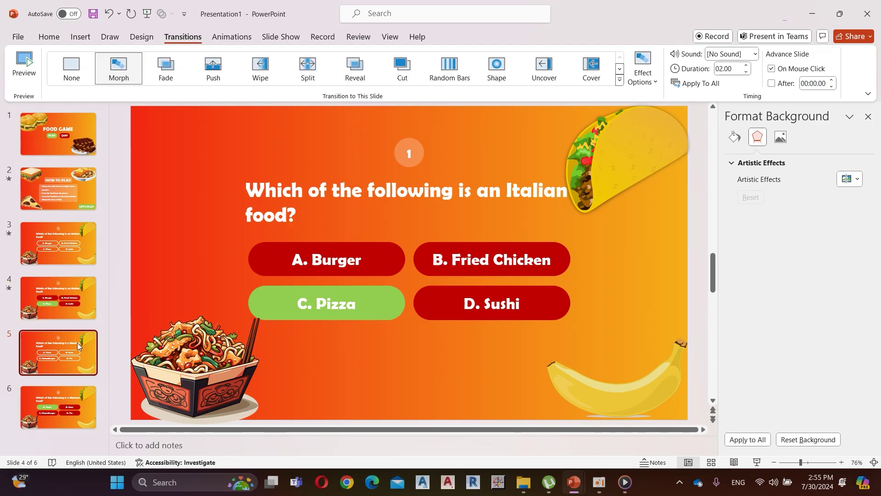
# Run slide 5, the Mexican food question, and reveal A. Tacos as correct
pyautogui.click(78, 342)
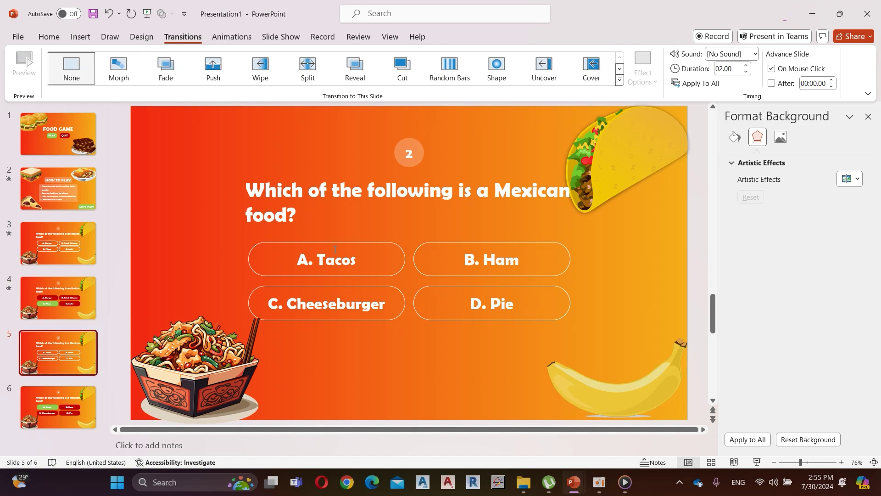
pyautogui.hotkey('shift', 'F5')
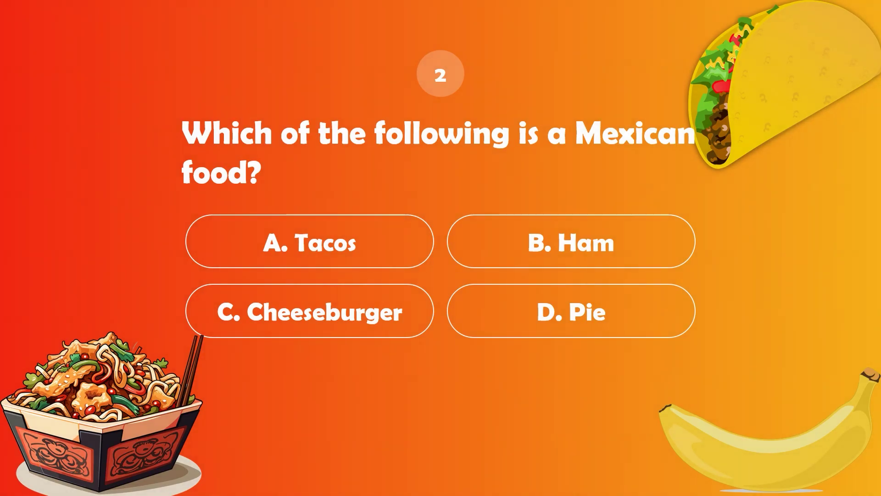
pyautogui.click(575, 233)
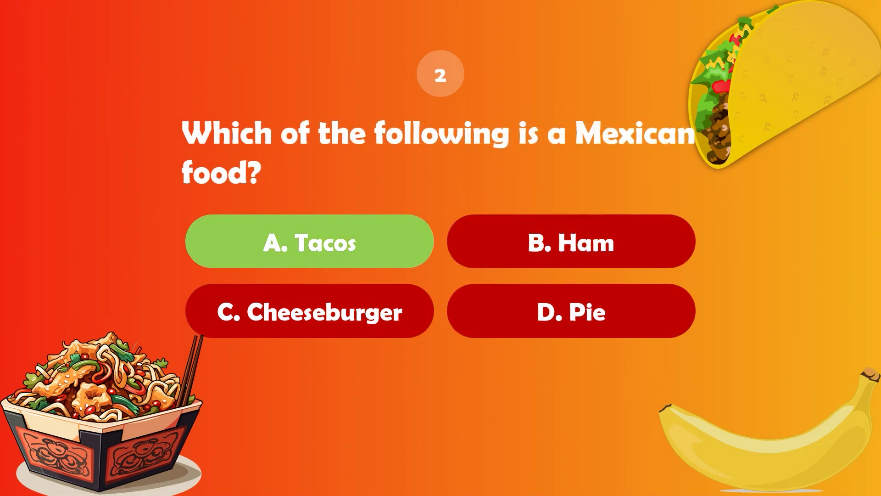
# End the slide show and add a new slide 7 with its placeholders removed
pyautogui.press('Escape')
pyautogui.rightClick(69, 350)
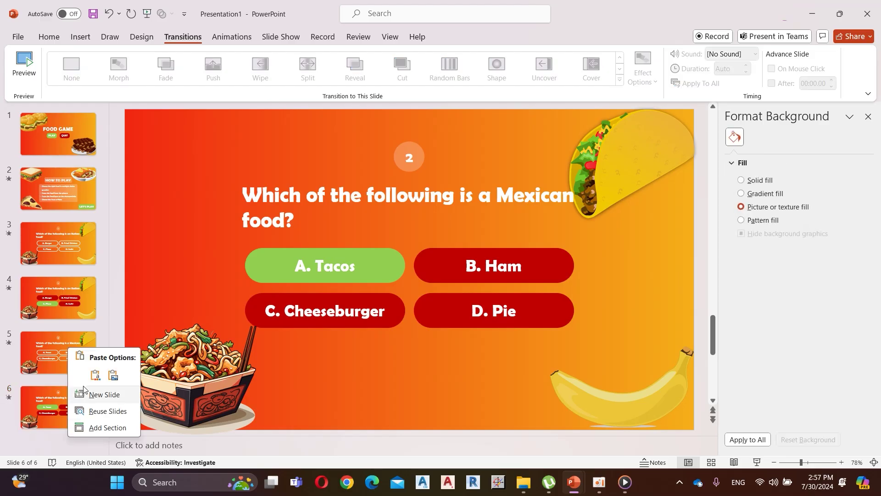
pyautogui.click(87, 390)
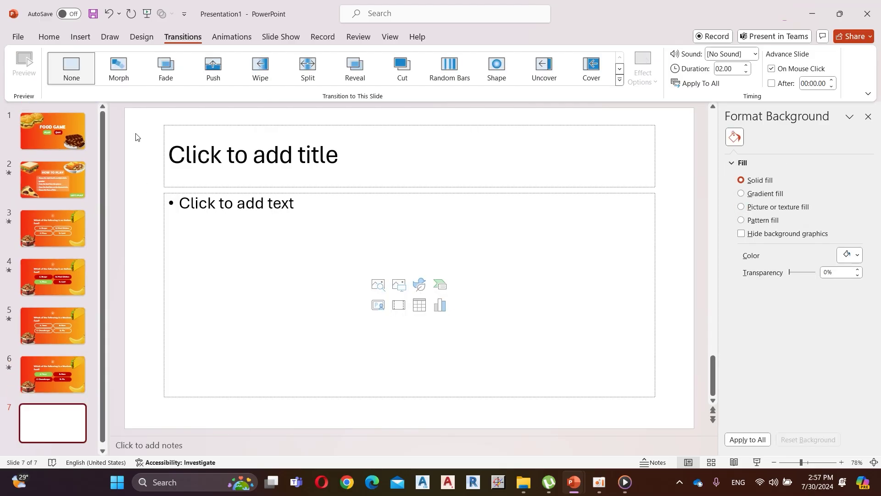
pyautogui.moveTo(140, 117); pyautogui.dragTo(666, 426)
pyautogui.press('Delete')
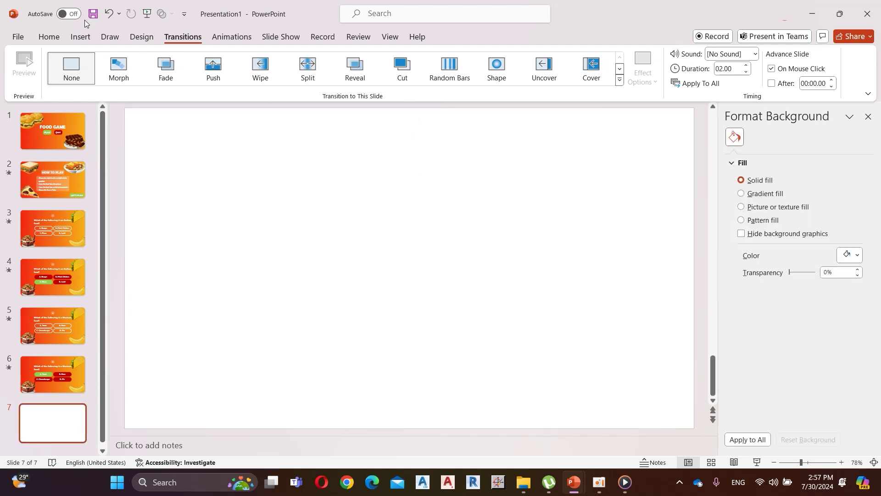
# Fill slide 7's background with the orange gradient picture
pyautogui.click(81, 37)
pyautogui.click(115, 68)
pyautogui.click(140, 116)
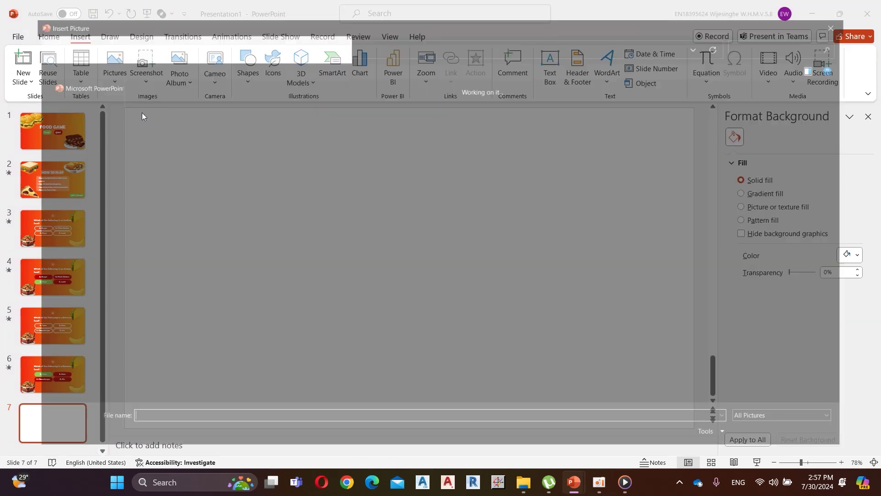
pyautogui.click(867, 9)
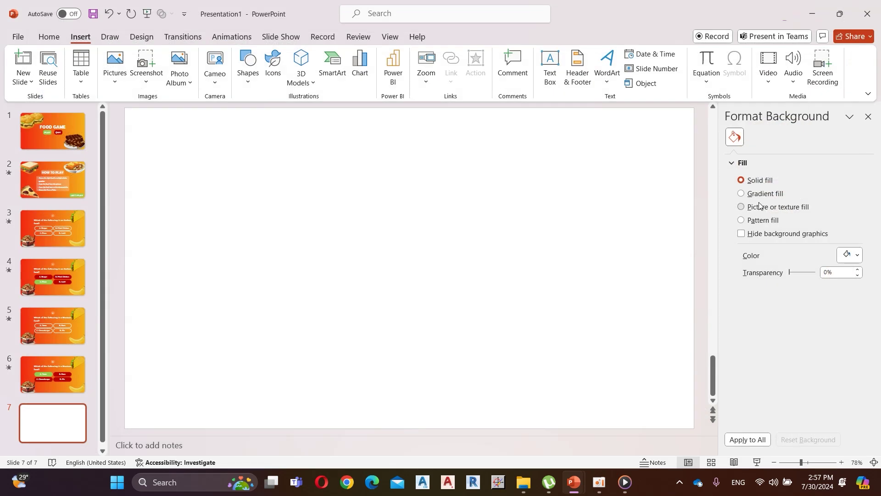
pyautogui.click(760, 206)
pyautogui.click(758, 266)
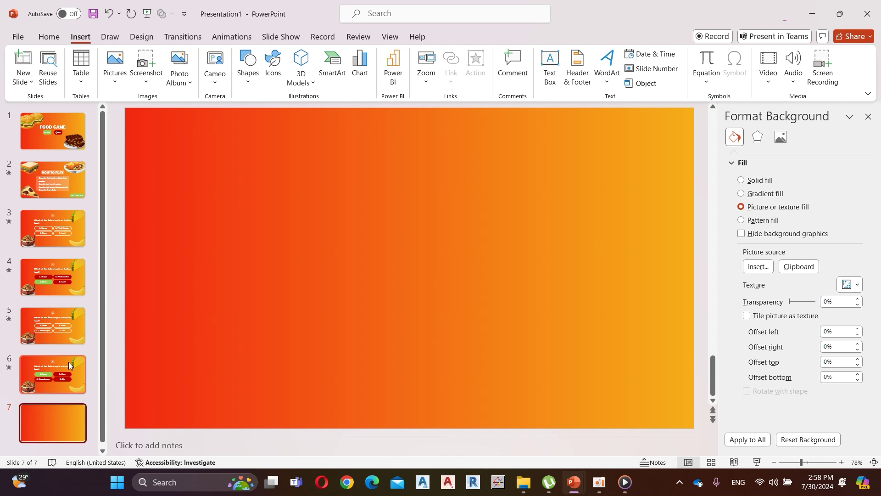
# Copy the number circle from slide 6 onto slide 7 and change it to 3
pyautogui.click(68, 361)
pyautogui.rightClick(406, 155)
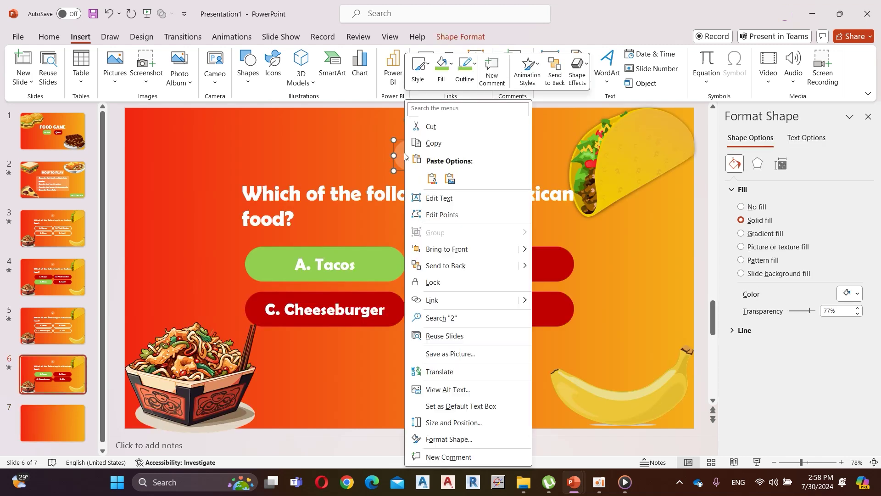
pyautogui.click(434, 143)
pyautogui.click(75, 425)
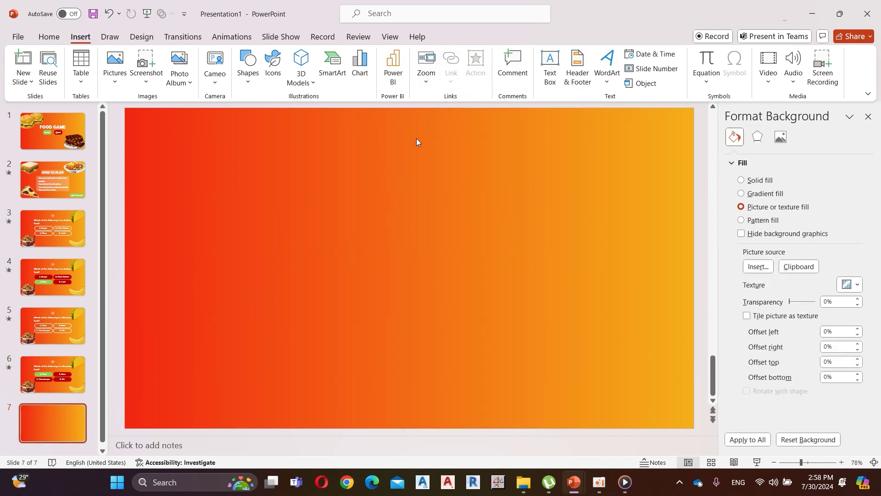
pyautogui.rightClick(417, 138)
pyautogui.click(444, 185)
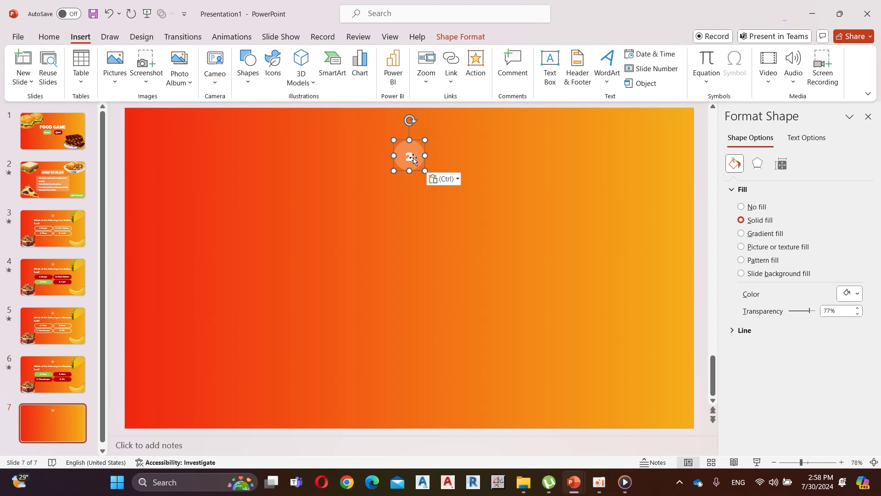
pyautogui.write('3')
# Insert the sushi picture, set its height to 4.02", and centre it on the slide
pyautogui.click(238, 124)
pyautogui.click(115, 64)
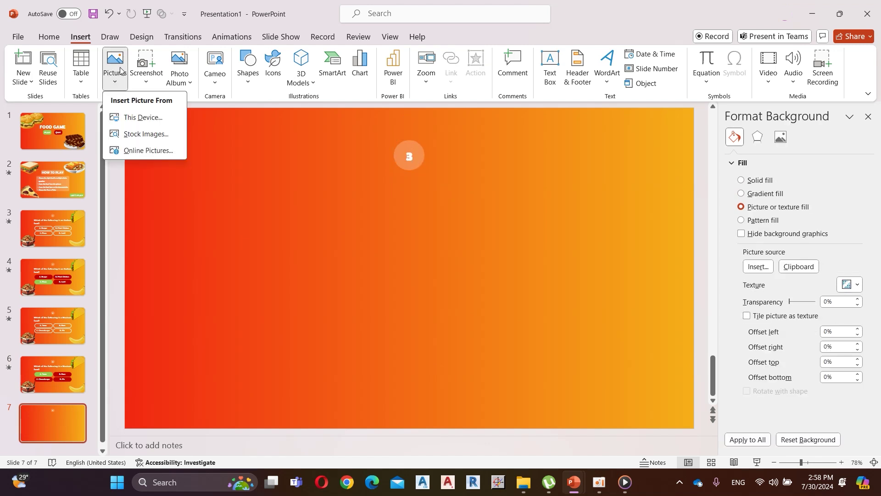
pyautogui.click(143, 117)
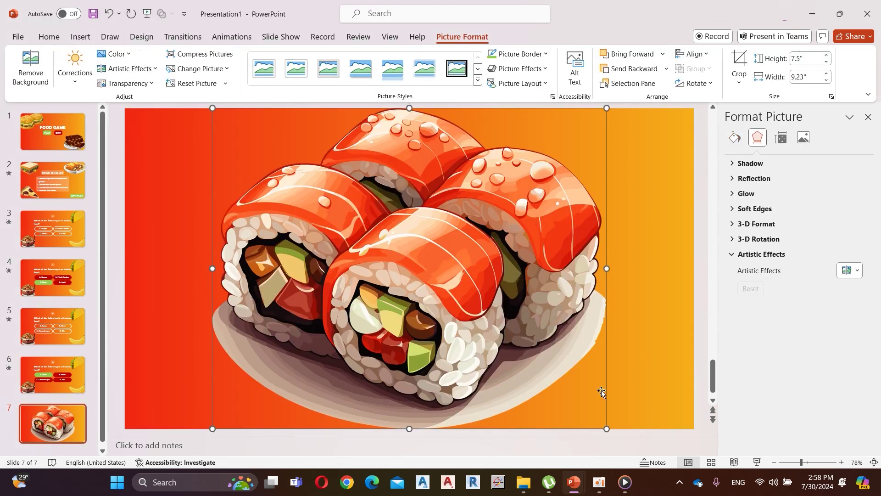
pyautogui.click(794, 59)
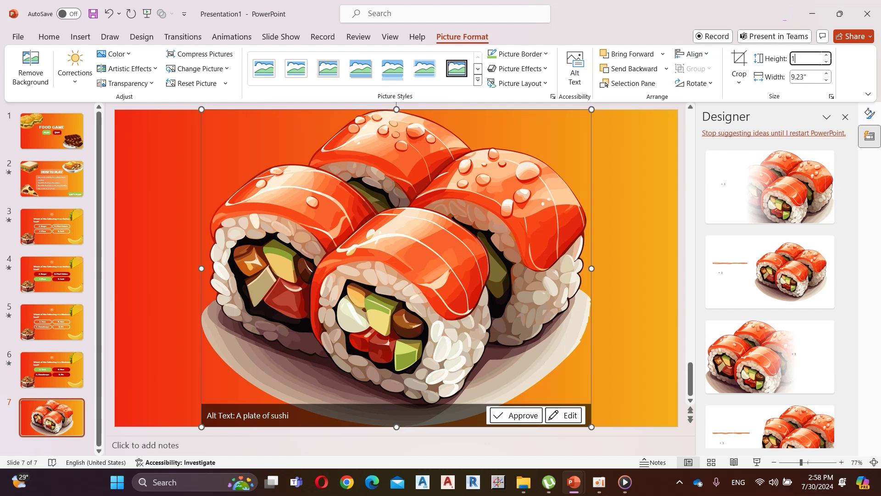
pyautogui.write('4.02')
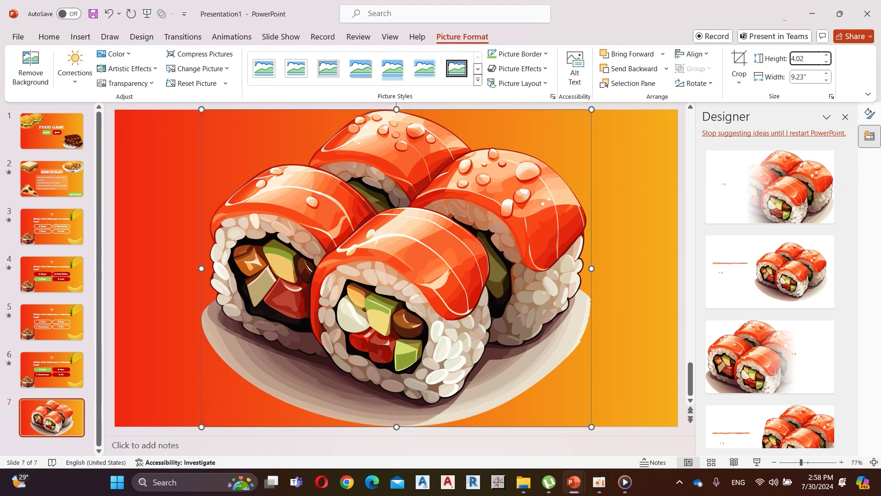
pyautogui.press('Return')
pyautogui.moveTo(348, 170); pyautogui.dragTo(440, 239)
pyautogui.click(81, 36)
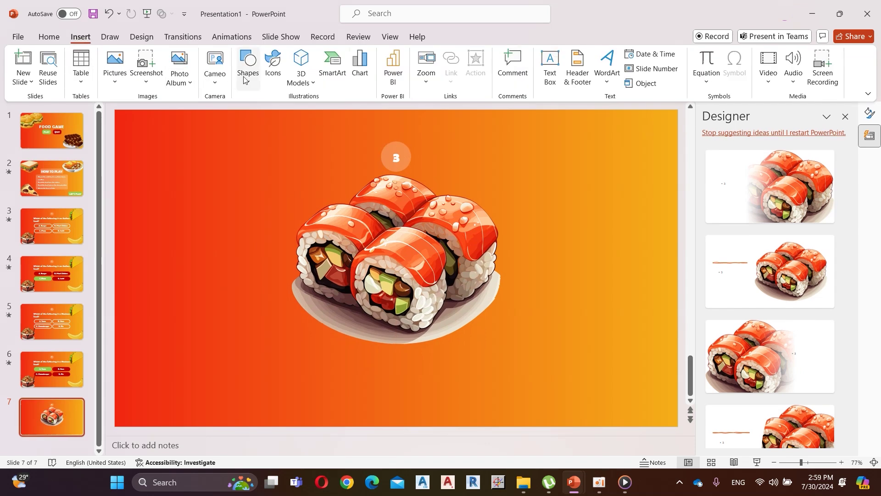
# Add a 'Guess the food?' text box below the sushi picture in white Berlin Sans FB Demi 36
pyautogui.click(248, 67)
pyautogui.click(243, 114)
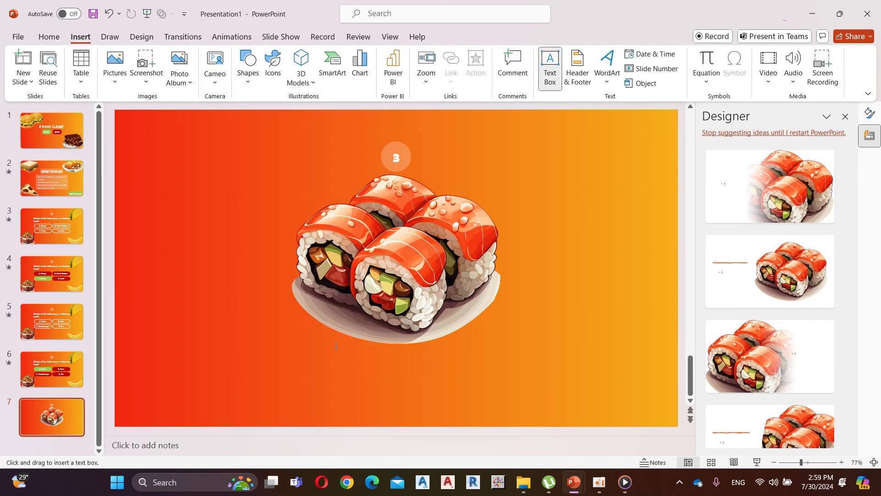
pyautogui.moveTo(472, 394); pyautogui.dragTo(478, 368)
pyautogui.write('G')
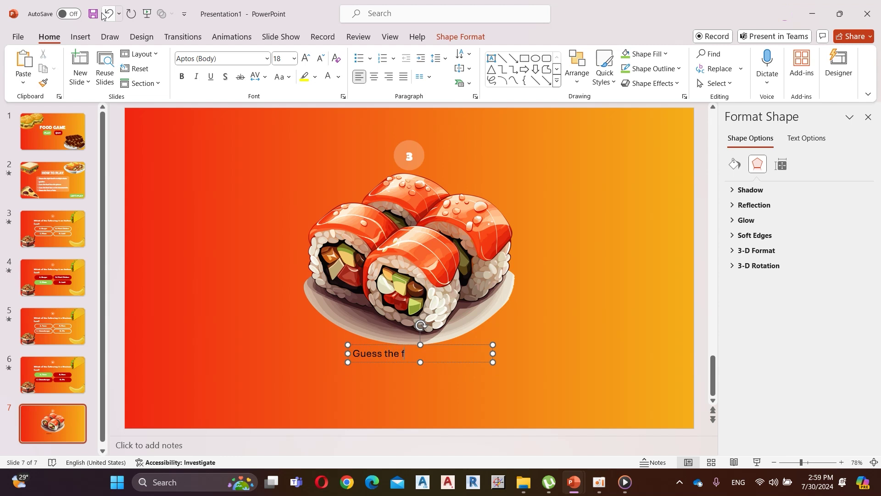
pyautogui.click(267, 58)
pyautogui.click(257, 138)
pyautogui.click(306, 58)
pyautogui.click(306, 58)
pyautogui.click(306, 59)
pyautogui.click(306, 59)
pyautogui.click(306, 58)
pyautogui.moveTo(496, 372); pyautogui.dragTo(522, 372)
pyautogui.click(328, 77)
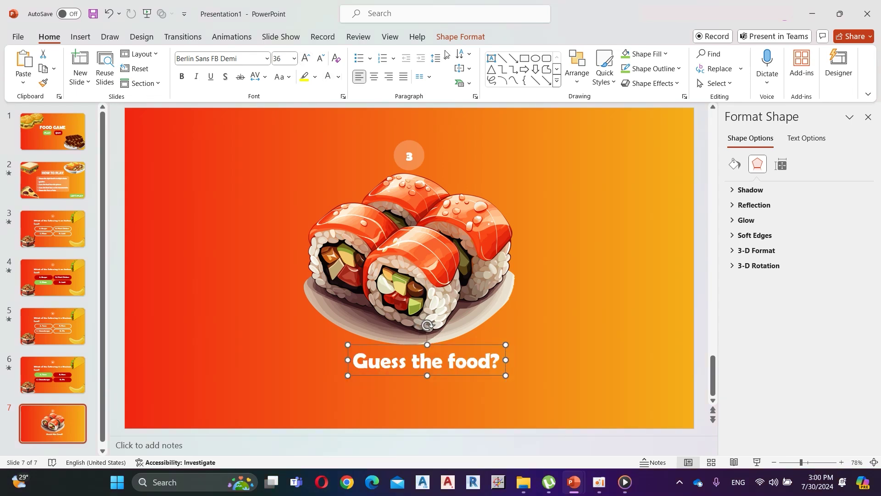
# Make the caption a rounded rectangle with white fill at 77% transparency, centred beneath the picture
pyautogui.click(471, 39)
pyautogui.click(117, 54)
pyautogui.moveTo(133, 69)
pyautogui.click(205, 85)
pyautogui.moveTo(505, 376); pyautogui.dragTo(519, 371)
pyautogui.click(325, 54)
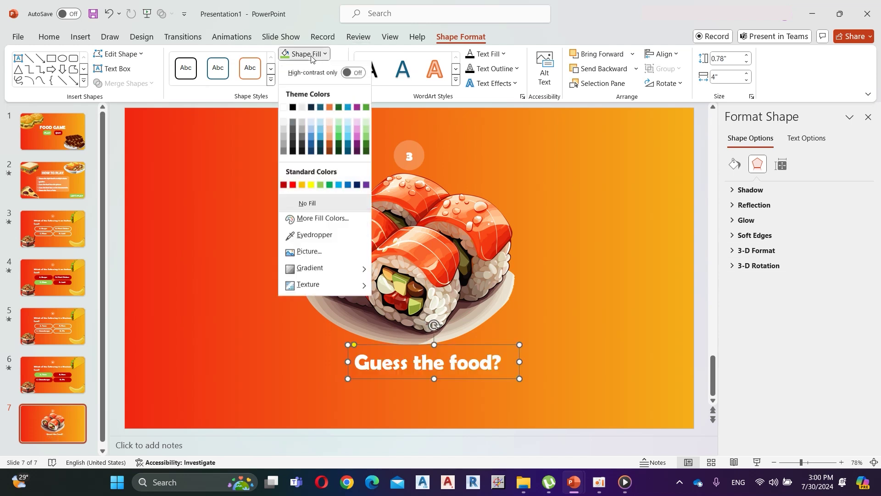
pyautogui.click(291, 105)
pyautogui.click(737, 167)
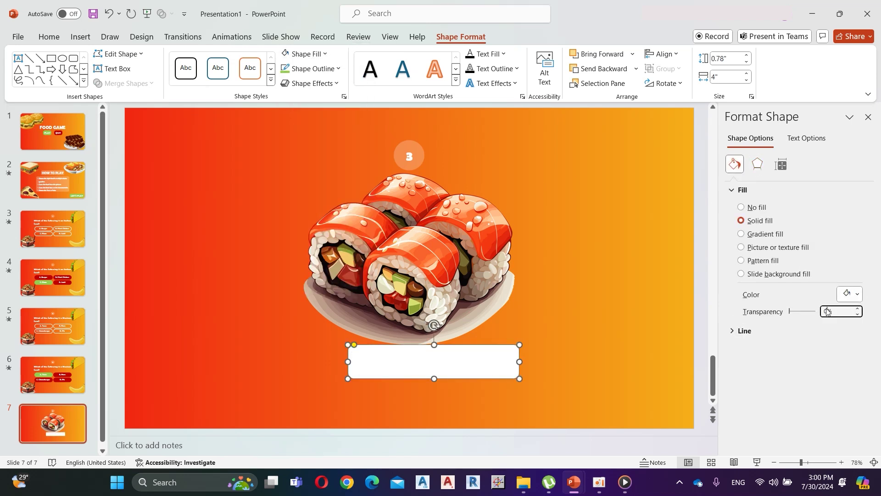
pyautogui.write('77')
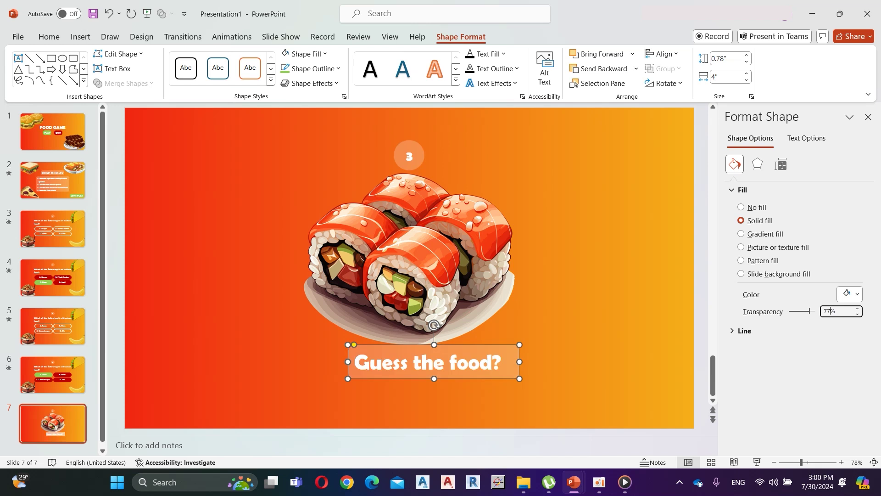
pyautogui.click(605, 308)
pyautogui.moveTo(490, 348); pyautogui.dragTo(465, 351)
pyautogui.click(82, 413)
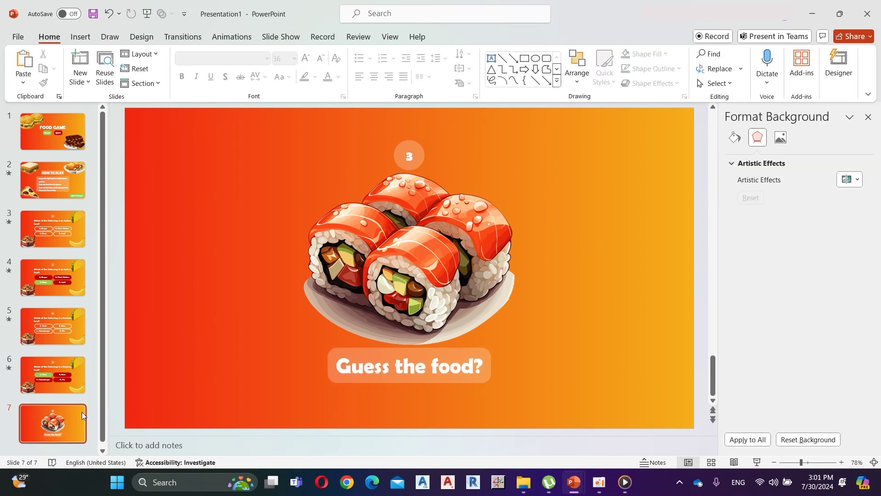
# Duplicate slide 7 as slide 8, remove the picture and circle, and retitle the caption 'Answer #3'
pyautogui.rightClick(47, 423)
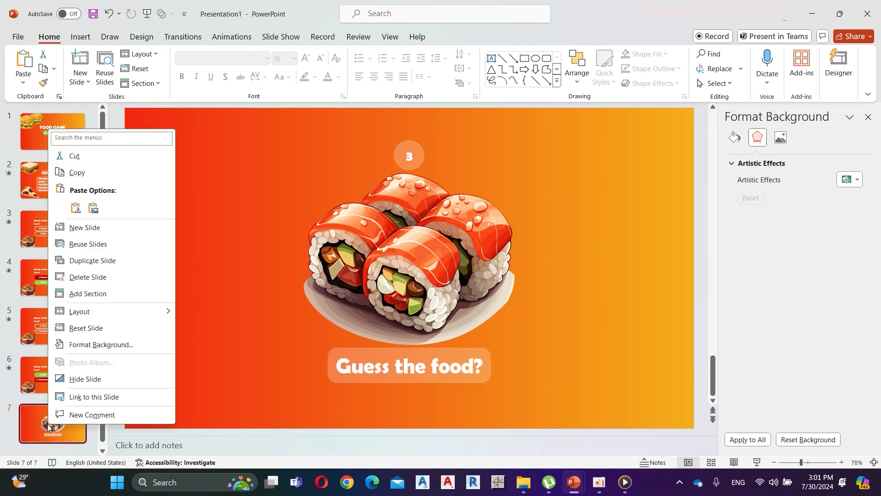
pyautogui.click(98, 266)
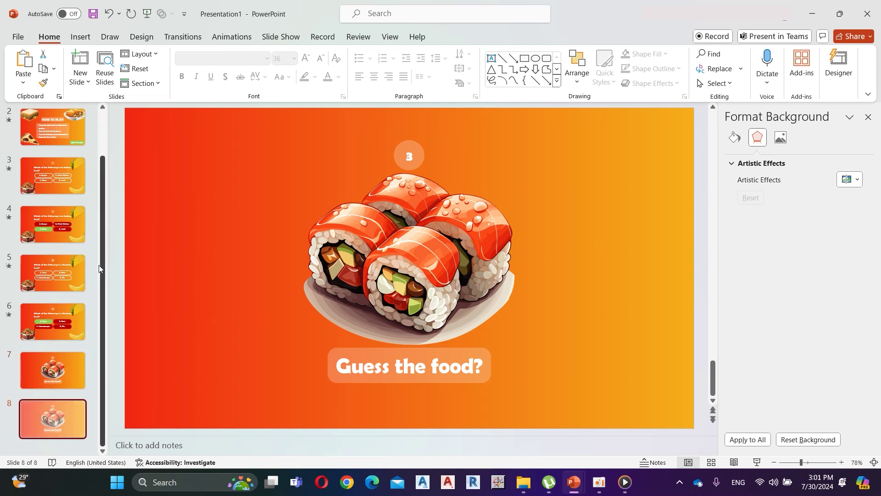
pyautogui.click(432, 288)
pyautogui.press('Delete')
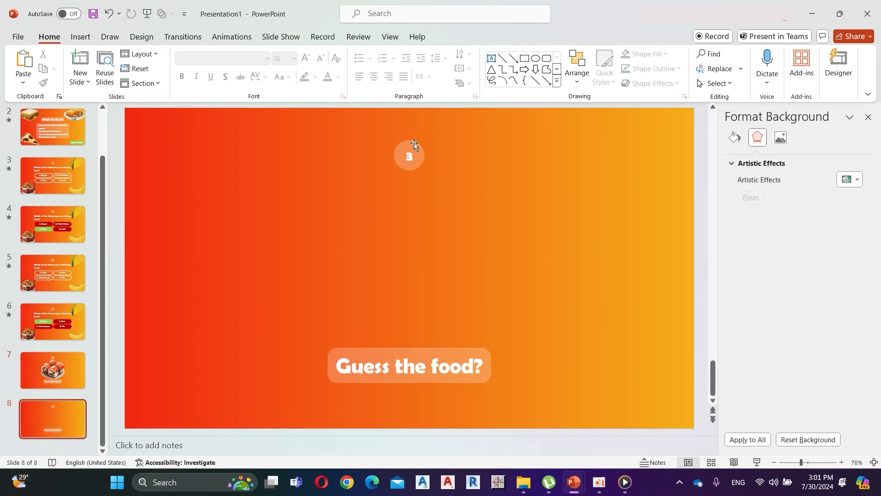
pyautogui.click(414, 142)
pyautogui.press('Delete')
pyautogui.moveTo(414, 352); pyautogui.dragTo(414, 183)
pyautogui.tripleClick(368, 194)
pyautogui.write('Answer #')
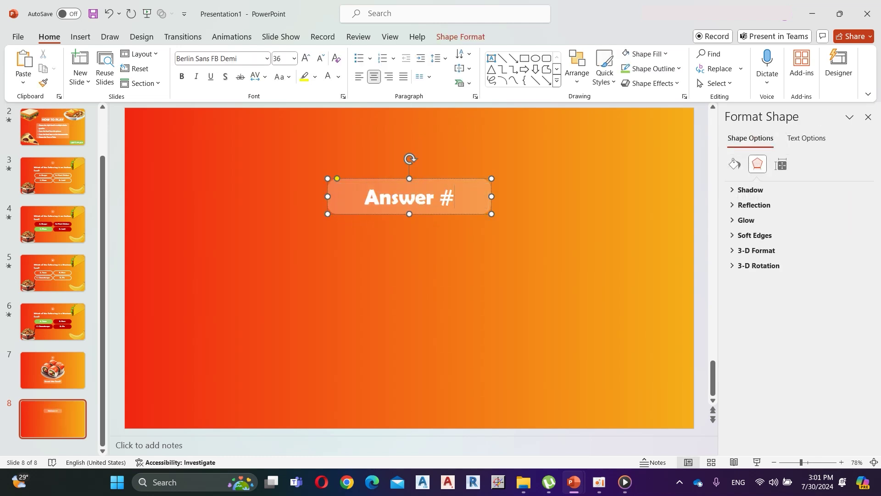
pyautogui.hotkey('ctrl', 'v')
pyautogui.click(417, 273)
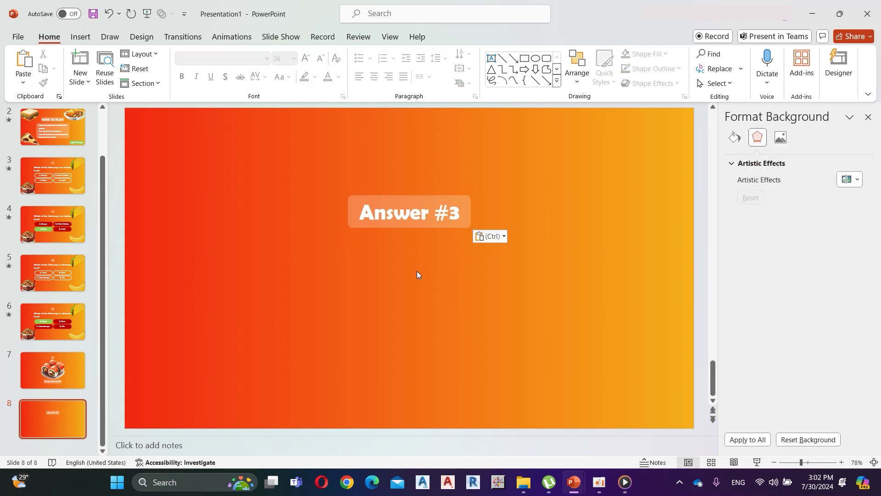
# Add a SUSHI text box below Answer #3 in enlarged Berlin Sans FB Demi
pyautogui.click(81, 37)
pyautogui.click(243, 83)
pyautogui.click(244, 123)
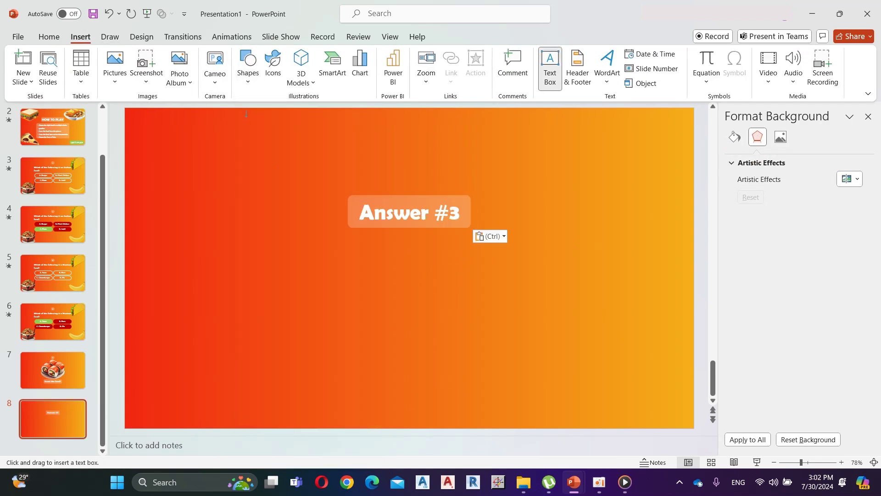
pyautogui.moveTo(352, 244); pyautogui.dragTo(469, 276)
pyautogui.write('SUSHI')
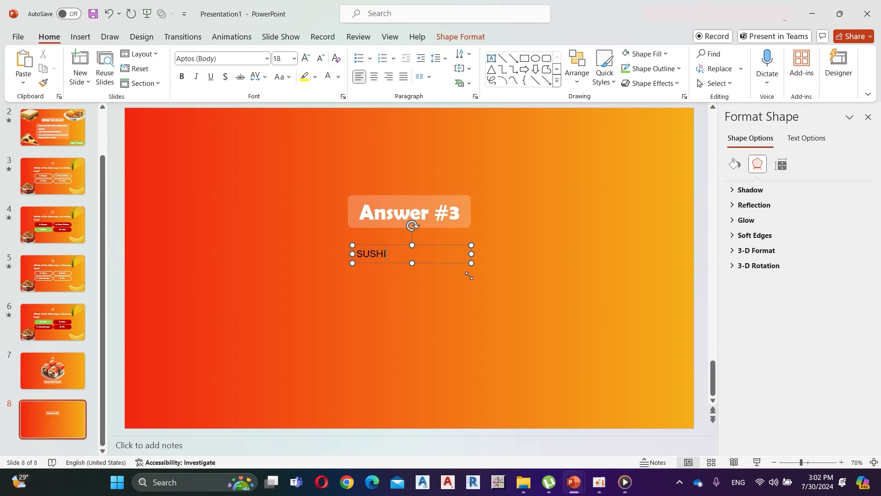
pyautogui.press('Escape')
pyautogui.click(267, 59)
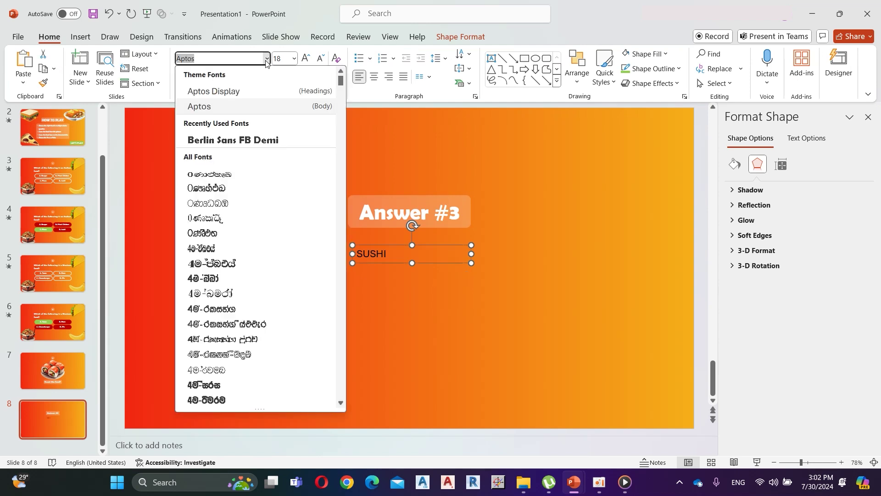
pyautogui.click(211, 146)
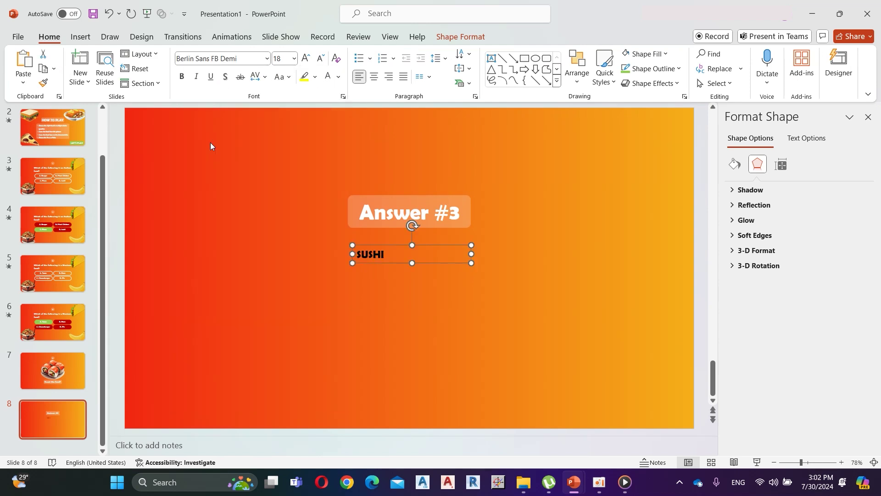
pyautogui.click(305, 59)
pyautogui.click(543, 222)
pyautogui.click(87, 37)
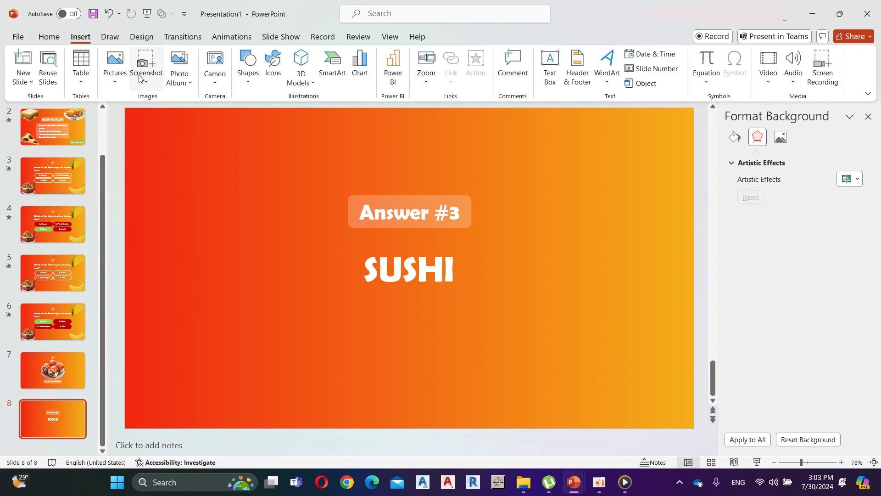
# Add pizza and salmon pictures to slide 8, then give slide 7 Morph and slide 8 Reveal transitions
pyautogui.click(115, 75)
pyautogui.click(135, 116)
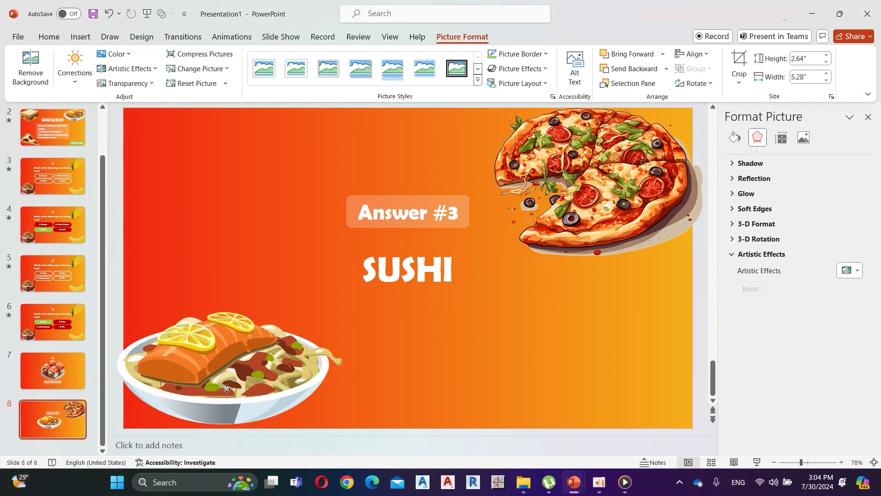
pyautogui.click(53, 370)
pyautogui.click(173, 40)
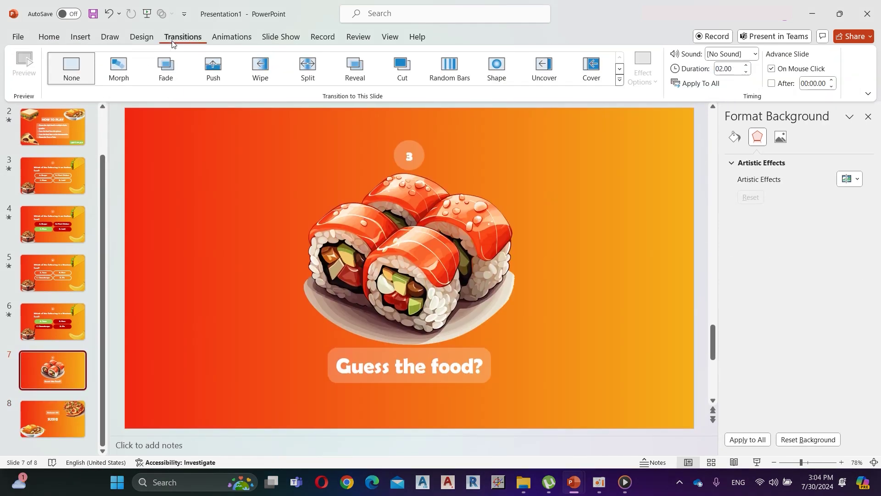
pyautogui.click(128, 83)
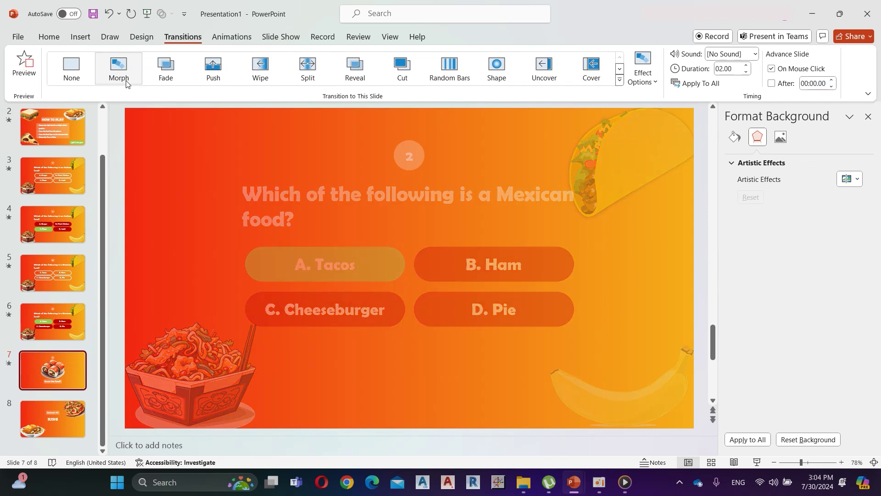
pyautogui.press('pagedown')
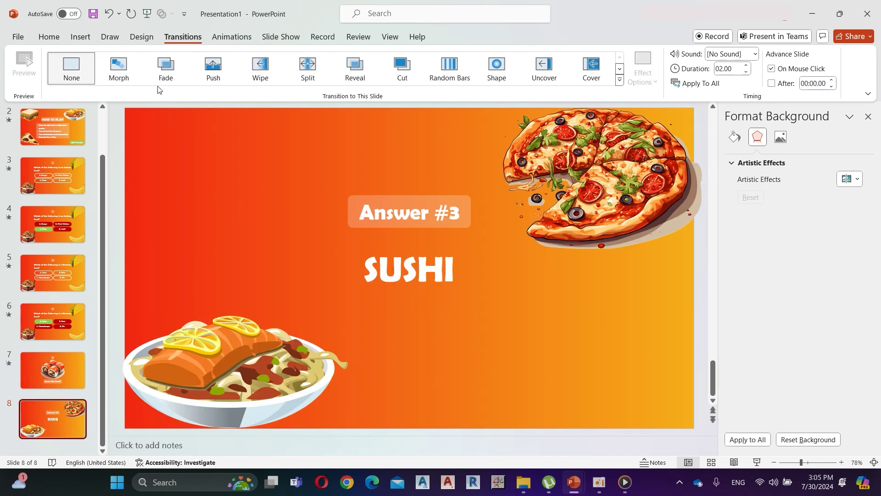
pyautogui.click(366, 69)
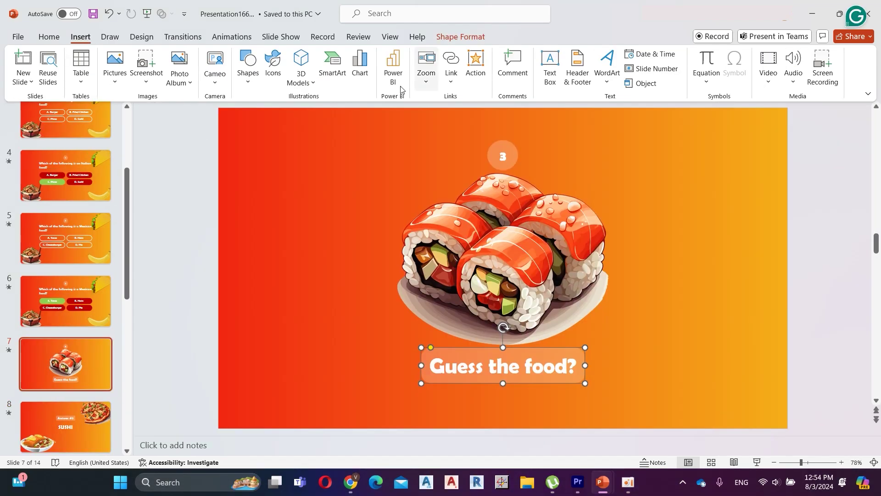
# Link the 'Guess the food?' box to slide 8 and test the link in the slide show
pyautogui.click(450, 64)
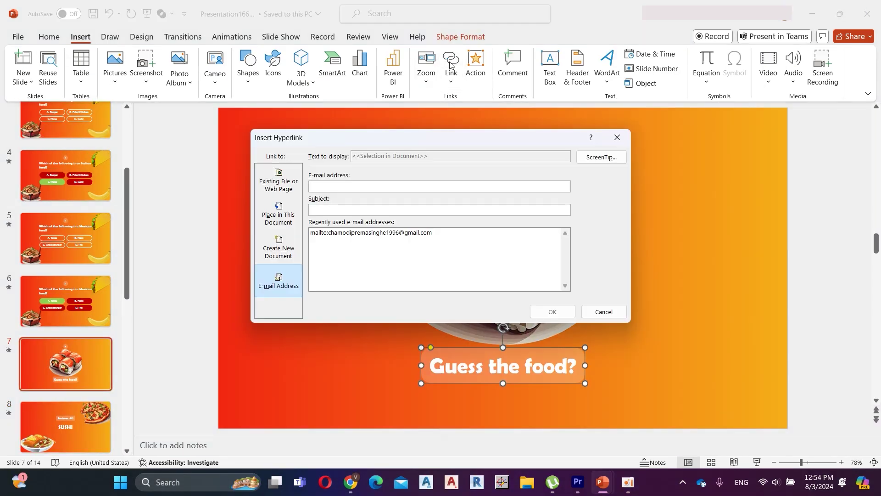
pyautogui.click(280, 214)
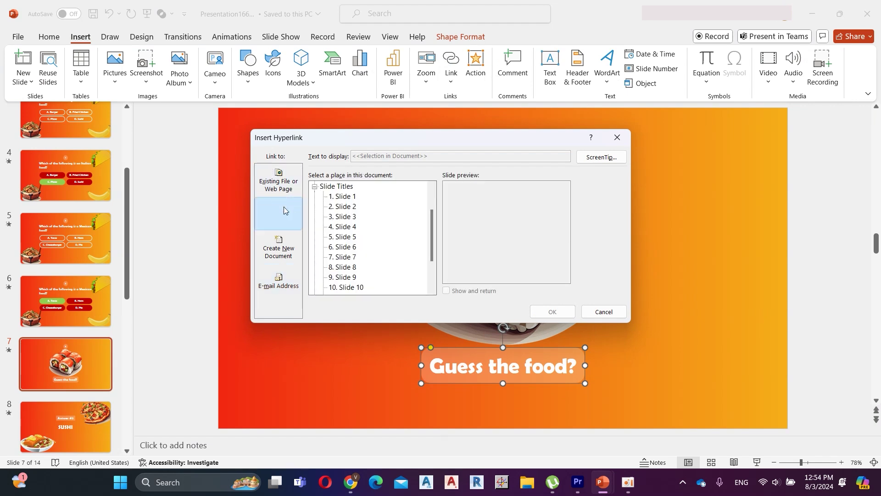
pyautogui.click(352, 268)
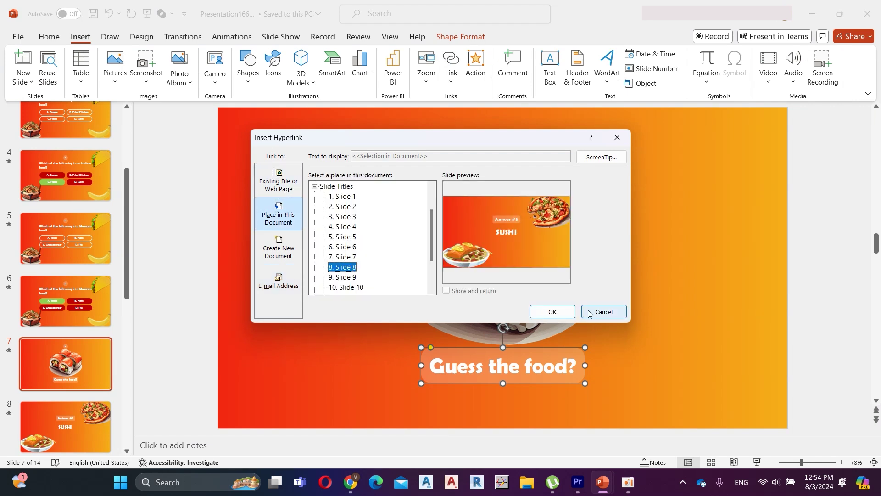
pyautogui.click(555, 312)
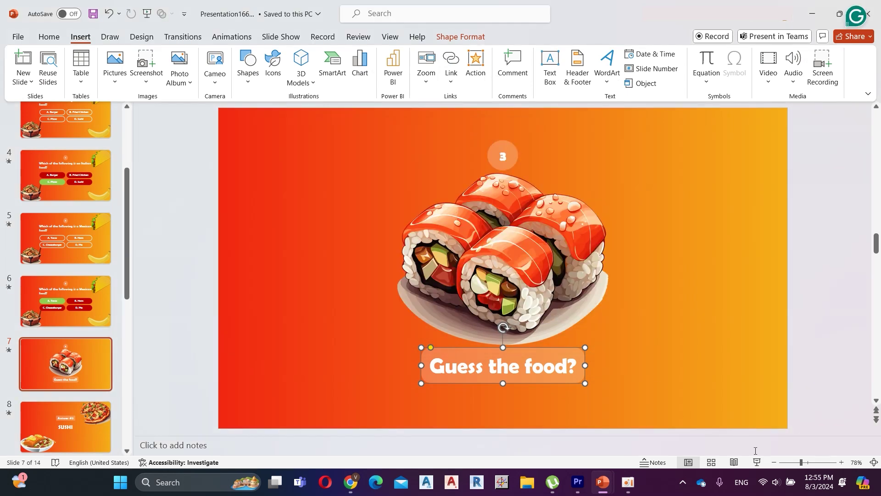
pyautogui.click(758, 462)
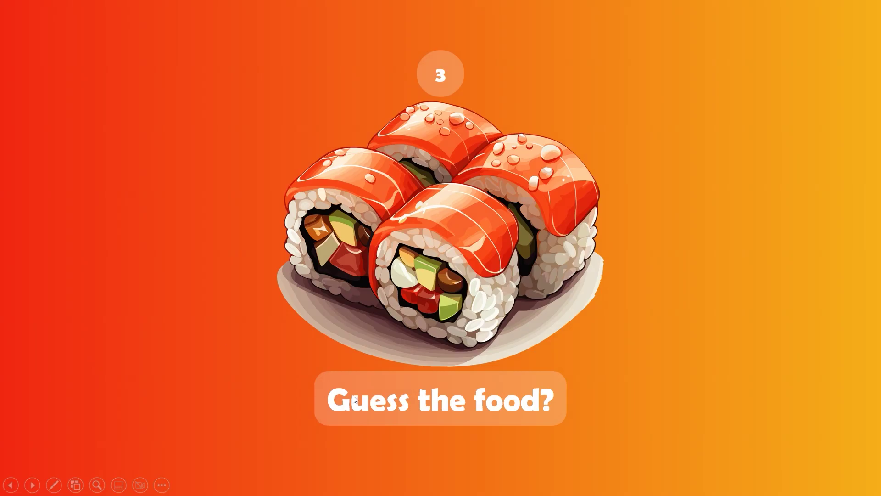
pyautogui.click(387, 404)
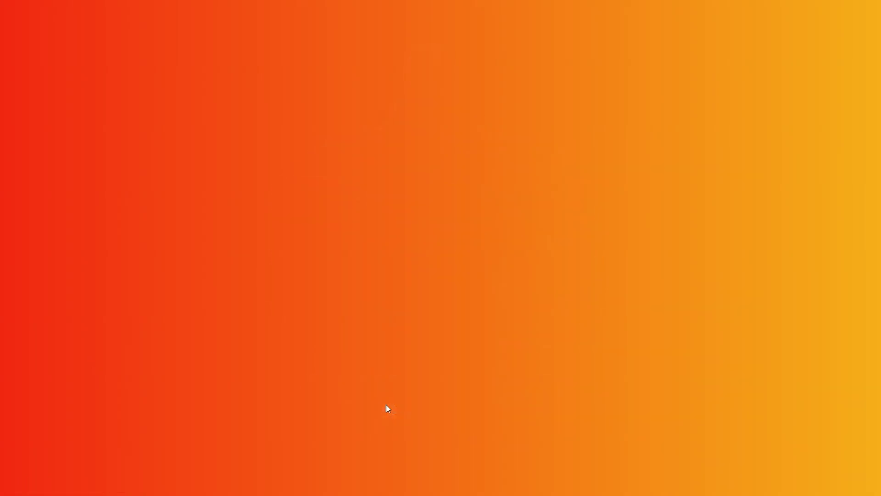
# End the show, duplicate slide 7 to the end of the deck, and delete its sushi picture
pyautogui.press('Escape')
pyautogui.rightClick(53, 382)
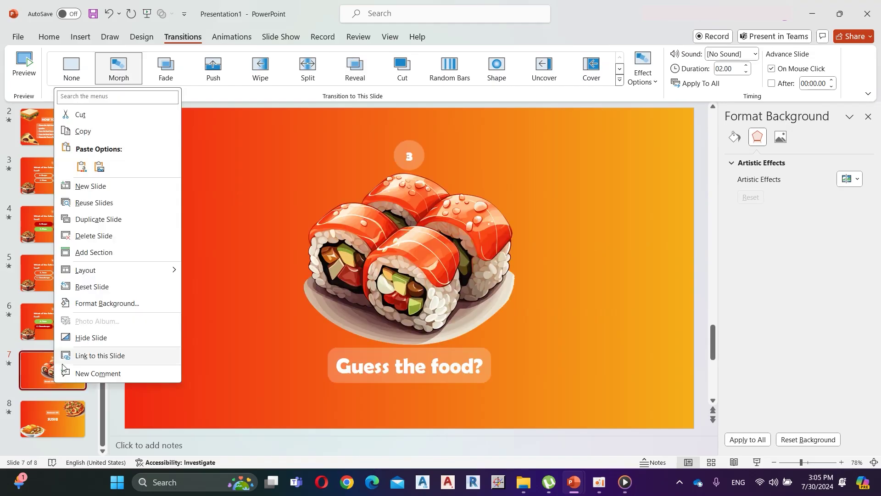
pyautogui.click(97, 228)
pyautogui.scroll(-2, 66, 435)
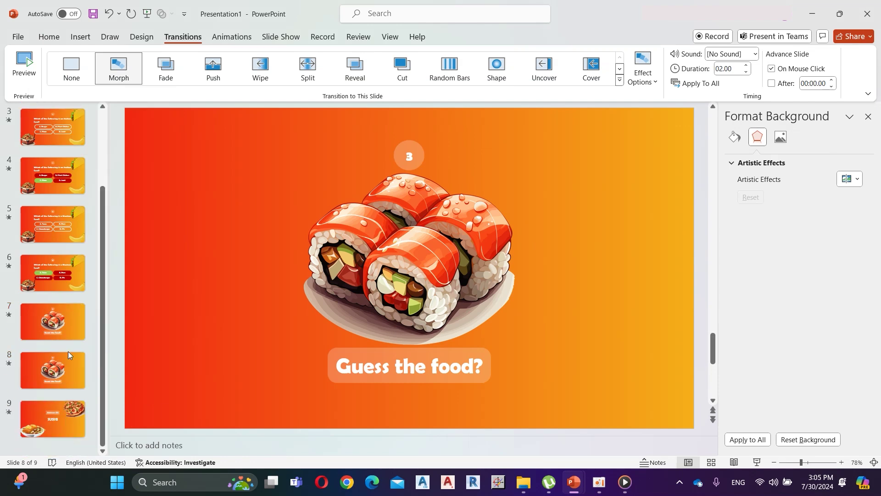
pyautogui.click(68, 351)
pyautogui.moveTo(59, 382); pyautogui.dragTo(57, 431)
pyautogui.click(370, 286)
pyautogui.press('Delete')
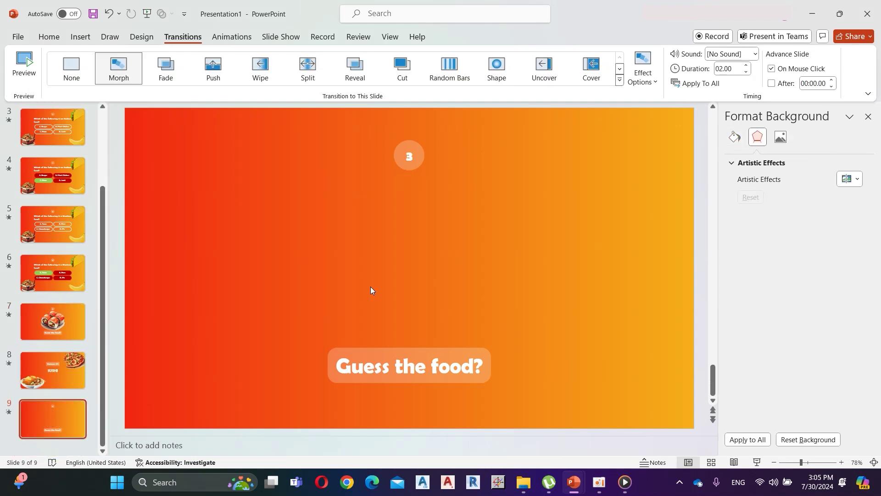
# Paste the lasagna description, change the number to 4, and centre a 'WHAT IS IT?' box beneath it
pyautogui.write('This comfort food favorite layers robust tomato sauce, ground beef and a mozzarella-ricotta cheese mixture between pasta sheets. This baked dish is perfect for everything.')
pyautogui.click(416, 156)
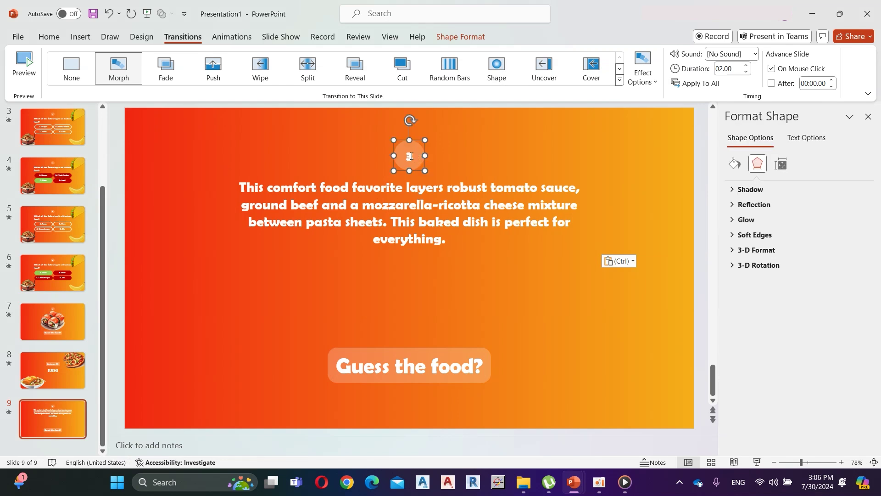
pyautogui.write('4')
pyautogui.click(437, 283)
pyautogui.click(413, 349)
pyautogui.moveTo(414, 349); pyautogui.dragTo(413, 272)
pyautogui.moveTo(477, 284); pyautogui.dragTo(338, 286)
pyautogui.write('WHAT IS IT')
pyautogui.click(461, 36)
pyautogui.click(663, 54)
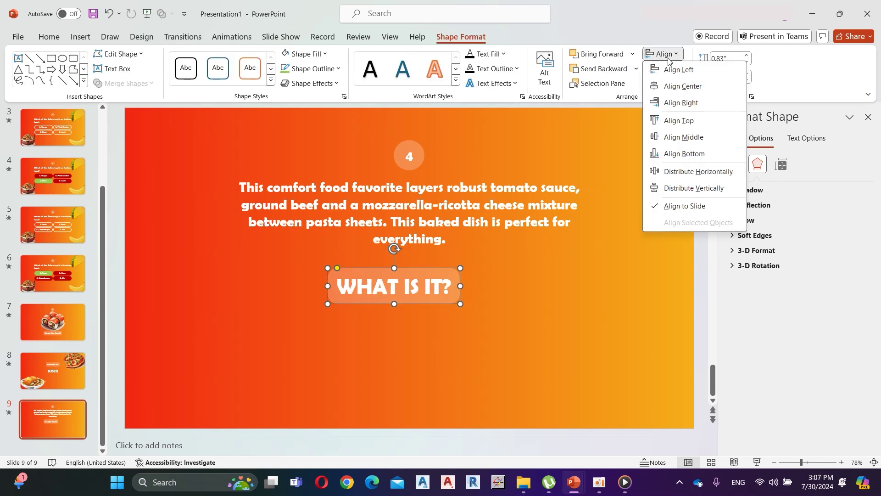
pyautogui.click(691, 87)
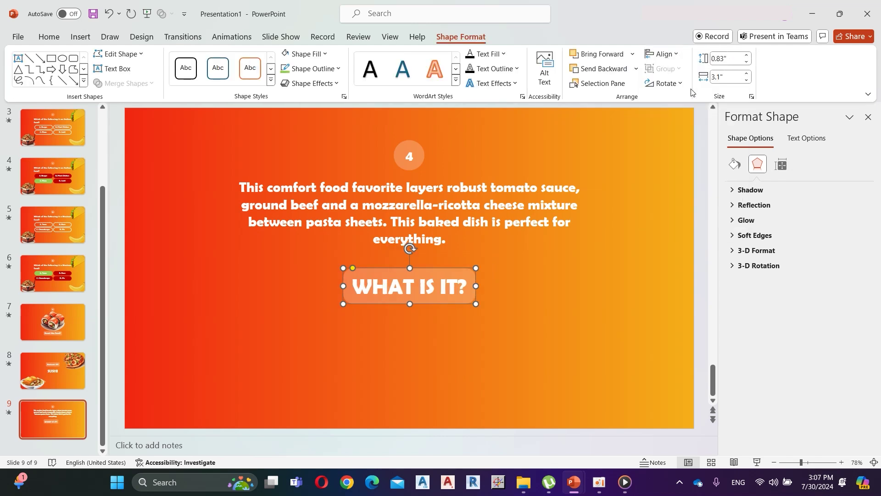
pyautogui.click(656, 276)
# Insert two noodle pictures and send the ramen picture behind the text
pyautogui.click(80, 36)
pyautogui.click(112, 76)
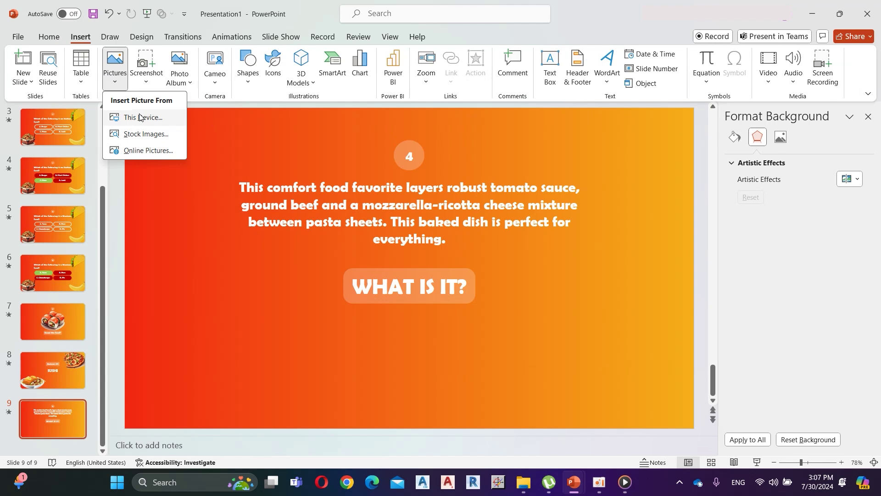
pyautogui.rightClick(611, 308)
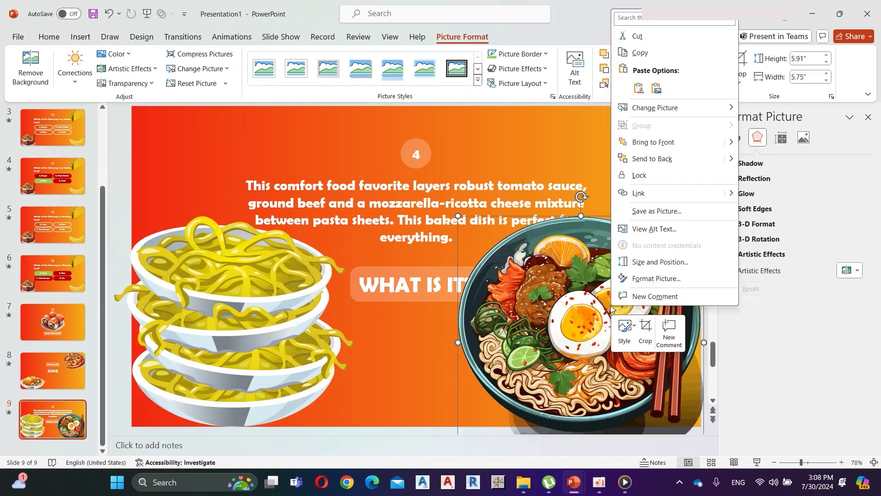
pyautogui.click(671, 159)
pyautogui.click(641, 144)
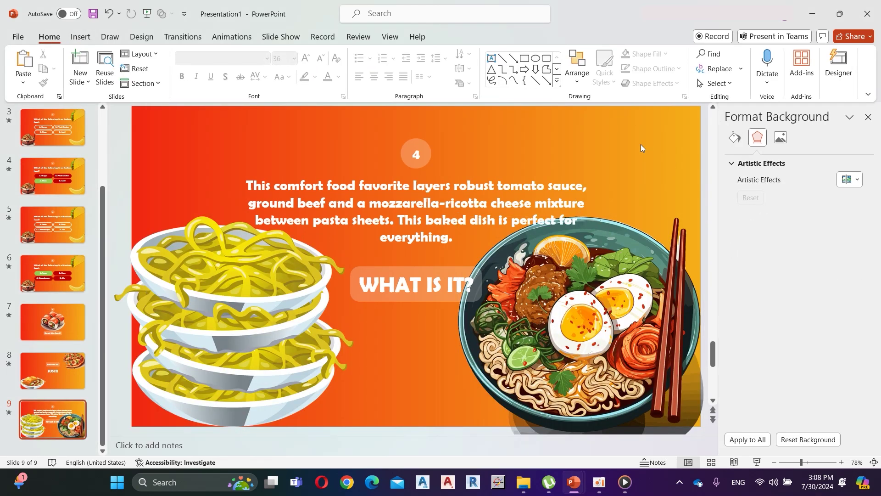
pyautogui.rightClick(59, 384)
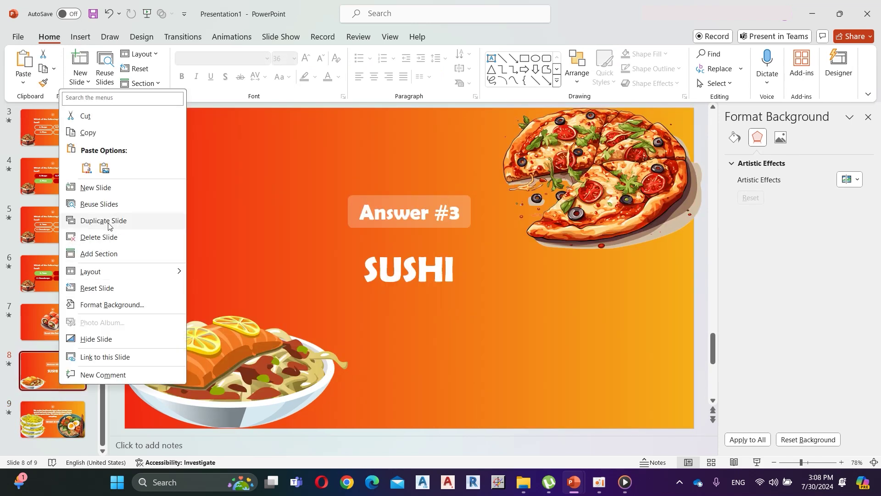
# Duplicate the SUSHI answer slide to the end, remove its pictures, and change it to 'Answer #4' and LASAGNA
pyautogui.click(109, 225)
pyautogui.moveTo(57, 417); pyautogui.dragTo(56, 443)
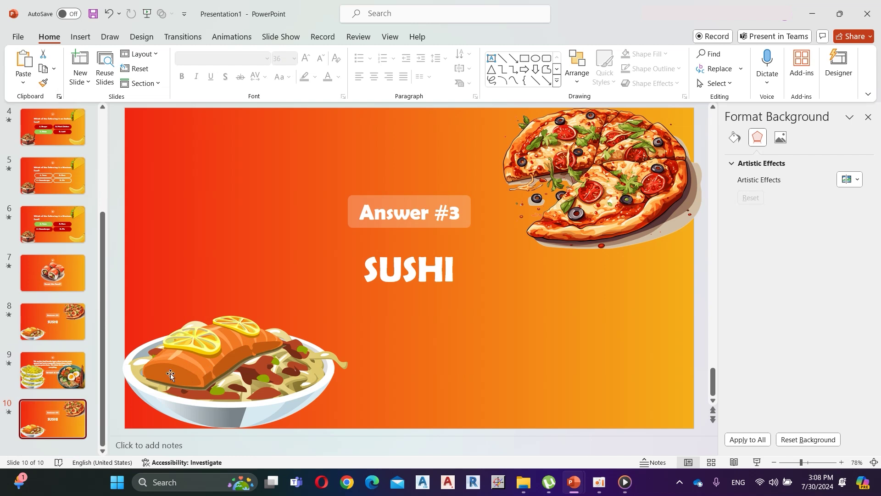
pyautogui.press('Delete')
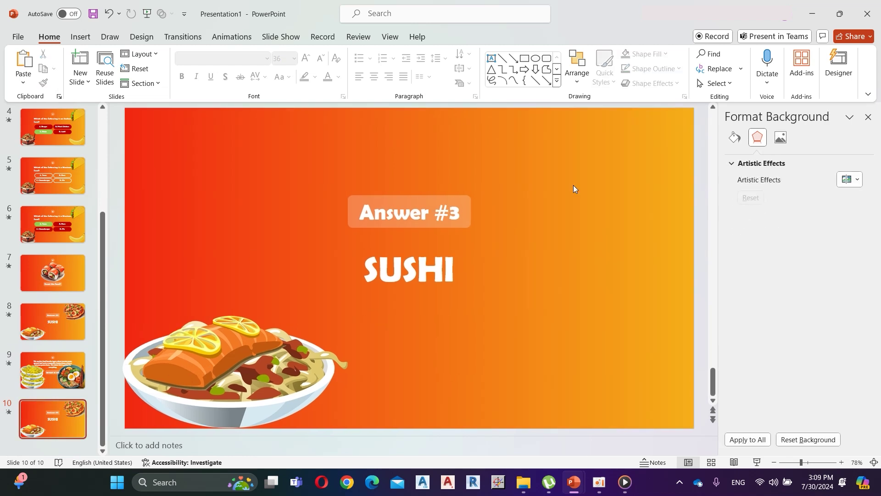
pyautogui.click(241, 337)
pyautogui.press('Delete')
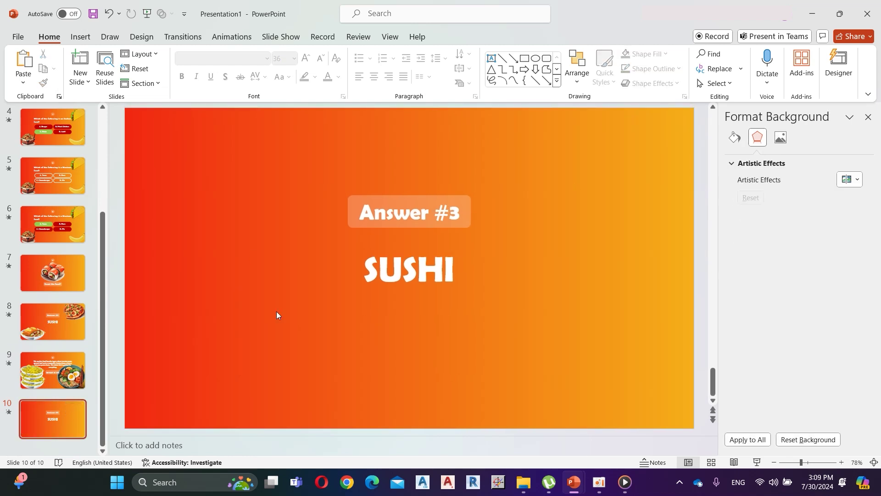
pyautogui.click(459, 216)
pyautogui.press('BackSpace')
pyautogui.write('4')
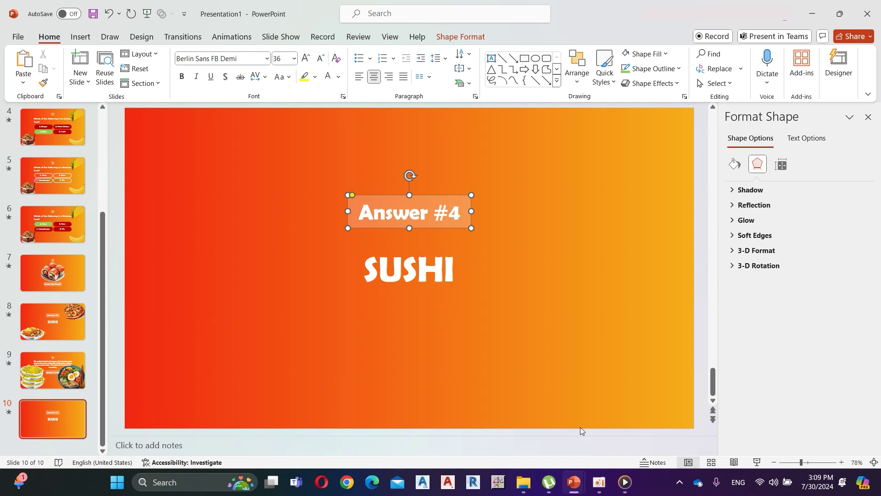
pyautogui.doubleClick(409, 269)
pyautogui.press('BackSpace')
pyautogui.write('LA')
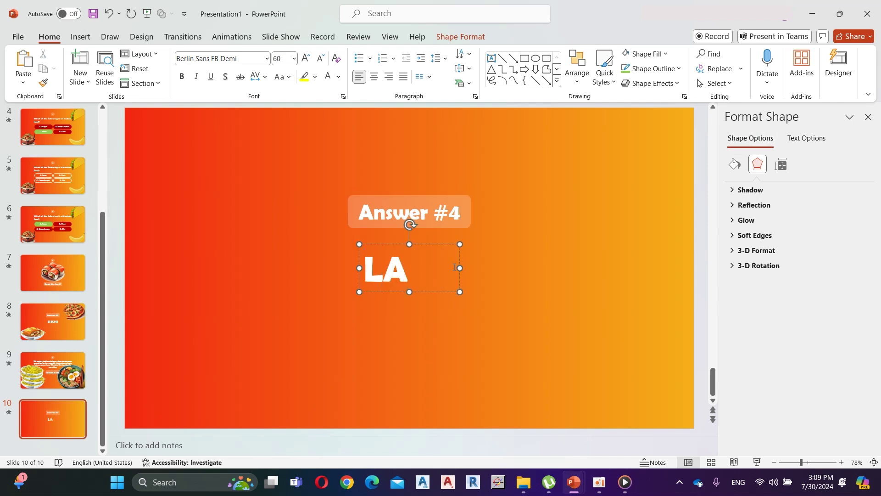
pyautogui.write('SAGNA')
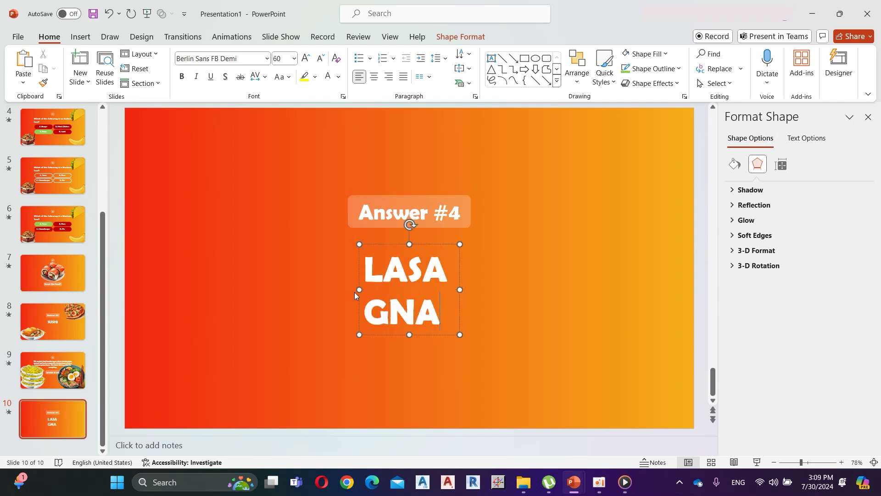
# Widen the LASAGNA box to one line and centre it horizontally on the slide
pyautogui.moveTo(358, 290); pyautogui.dragTo(287, 286)
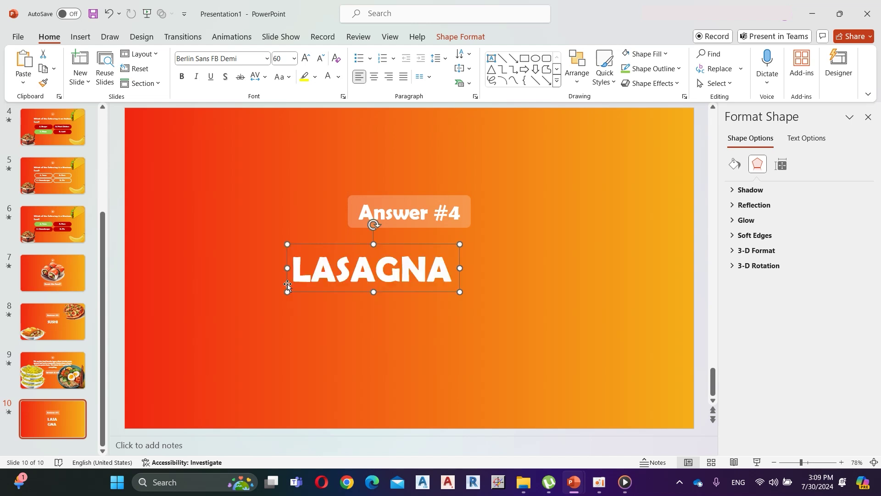
pyautogui.click(460, 37)
pyautogui.click(665, 54)
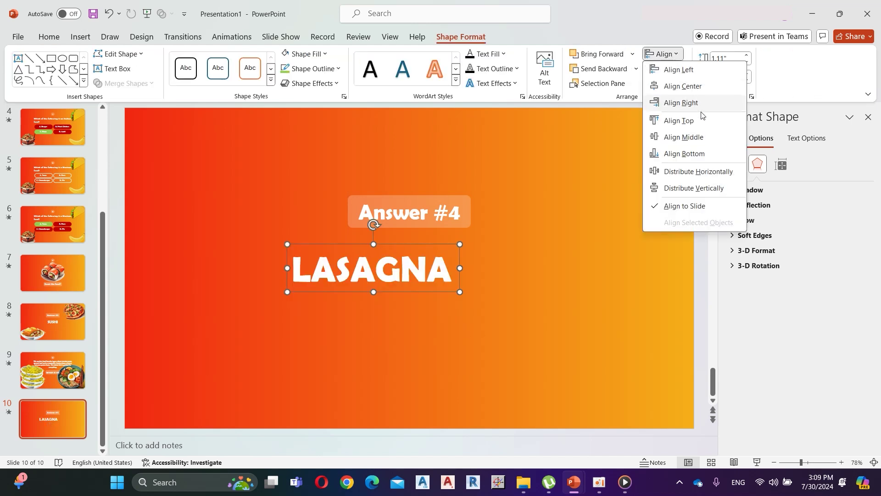
pyautogui.click(702, 87)
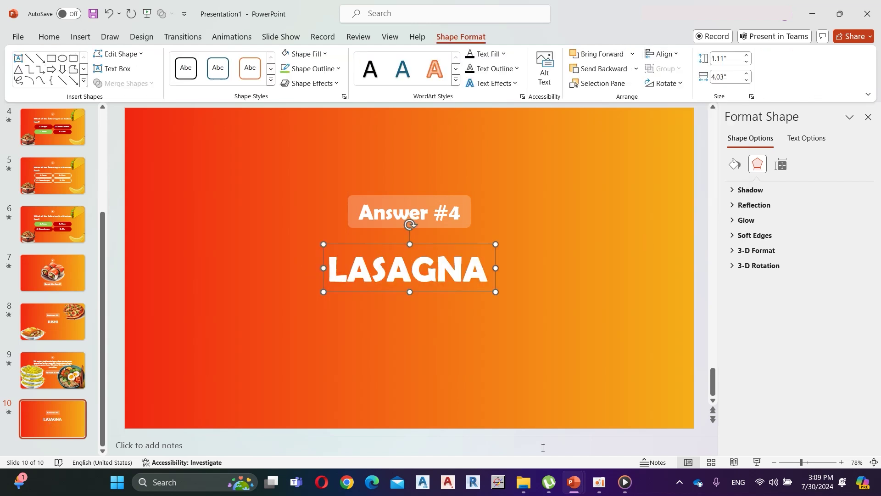
pyautogui.press('Escape')
pyautogui.click(80, 37)
# Place a lasagna picture beneath the title and give slide 10 a Reveal transition
pyautogui.click(114, 69)
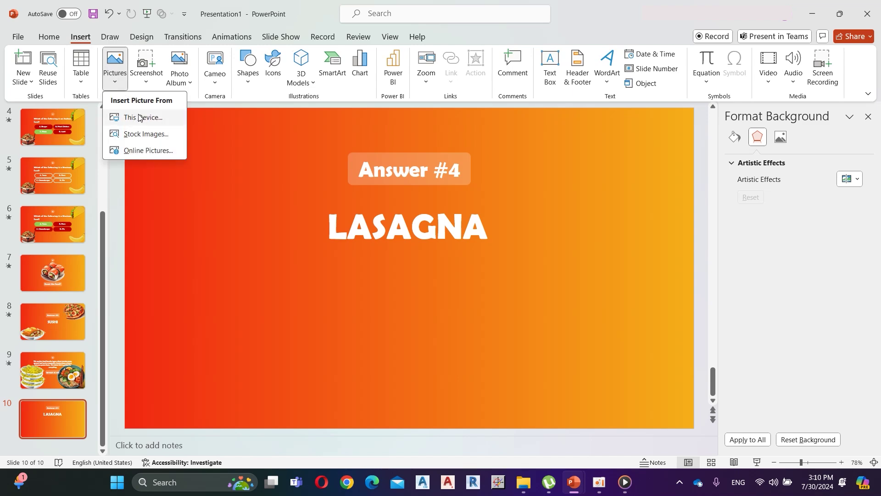
pyautogui.click(140, 118)
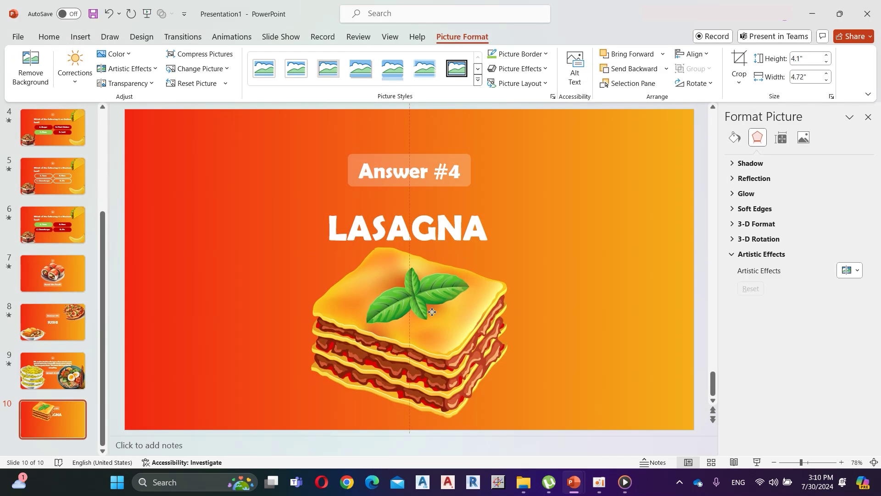
pyautogui.moveTo(432, 312); pyautogui.dragTo(431, 306)
pyautogui.press('Escape')
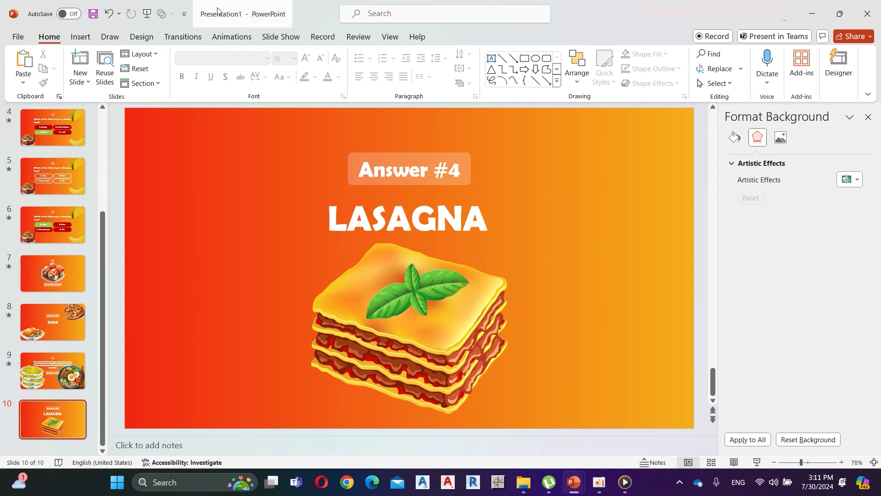
pyautogui.click(198, 39)
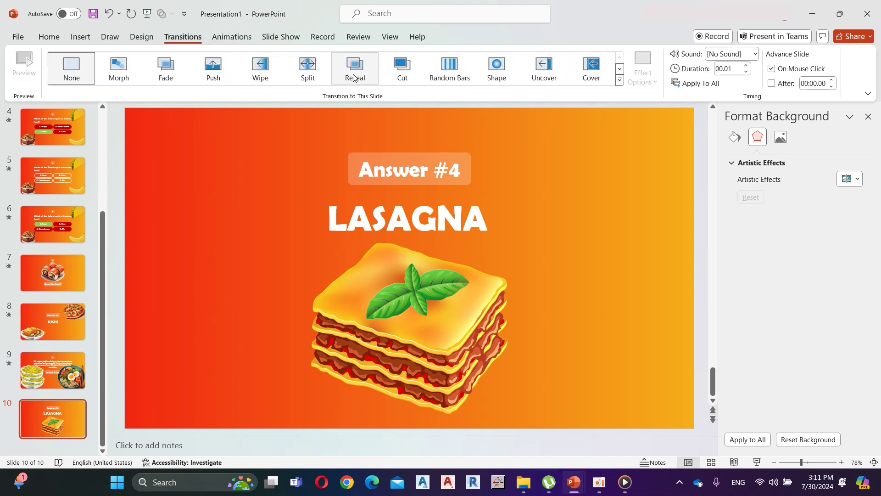
pyautogui.click(353, 76)
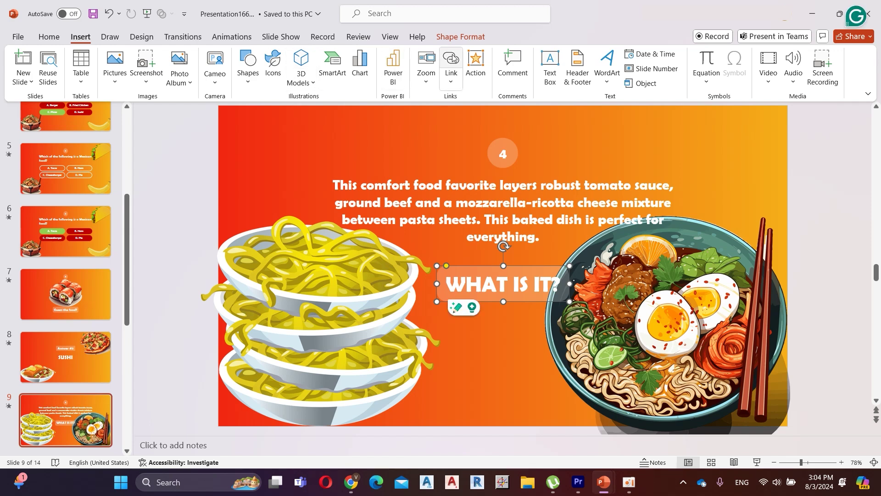
pyautogui.click(451, 57)
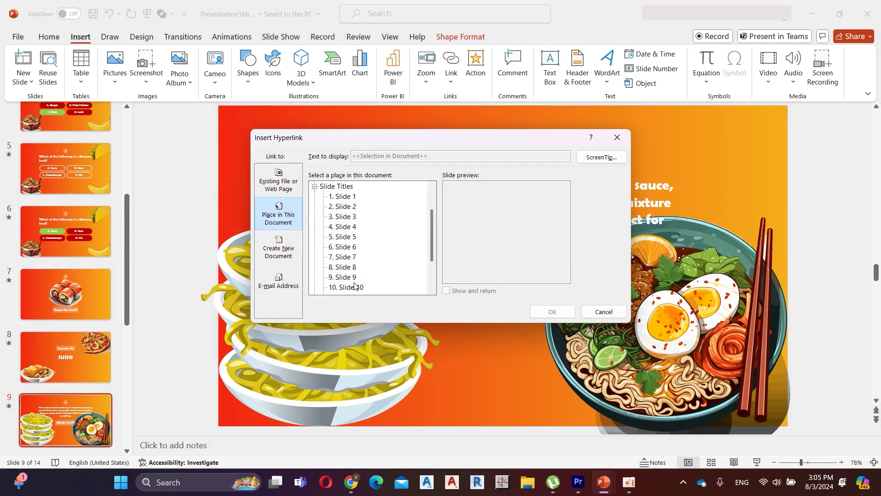
# Link the WHAT IS IT? box to slide 10, then verify it opens LASAGNA in the show from slide 9
pyautogui.click(356, 288)
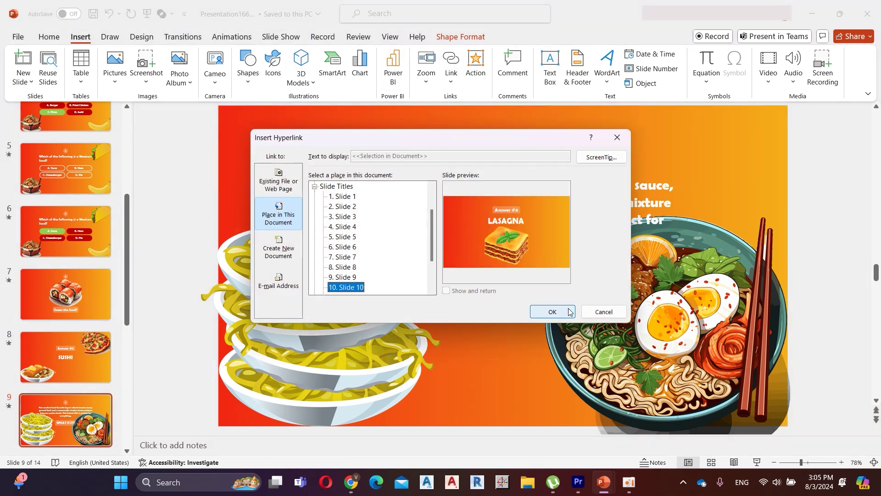
pyautogui.click(569, 312)
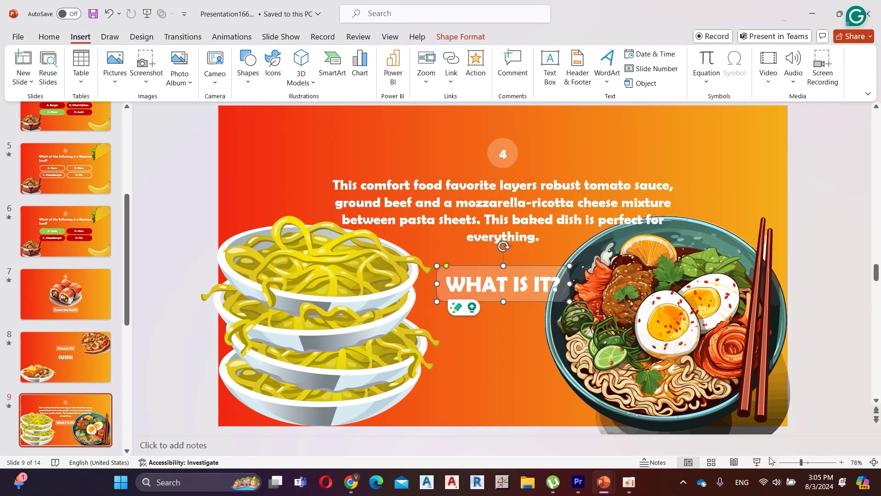
pyautogui.hotkey('shift', 'F5')
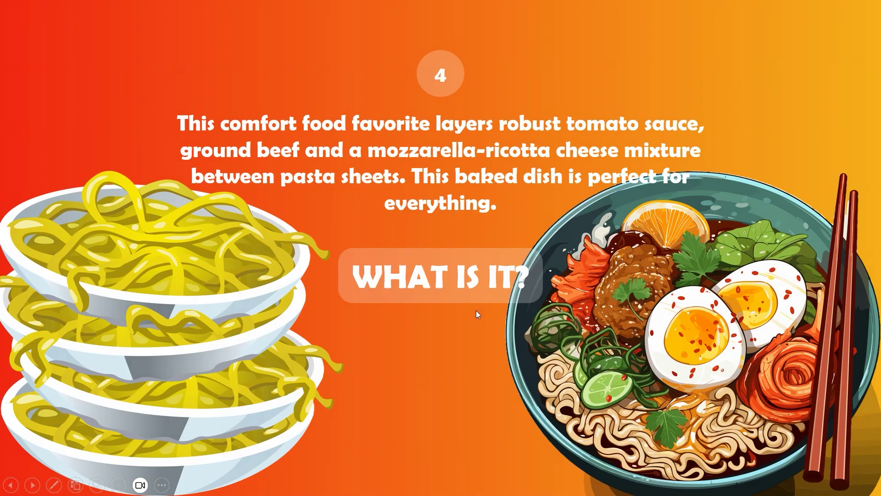
pyautogui.click(470, 285)
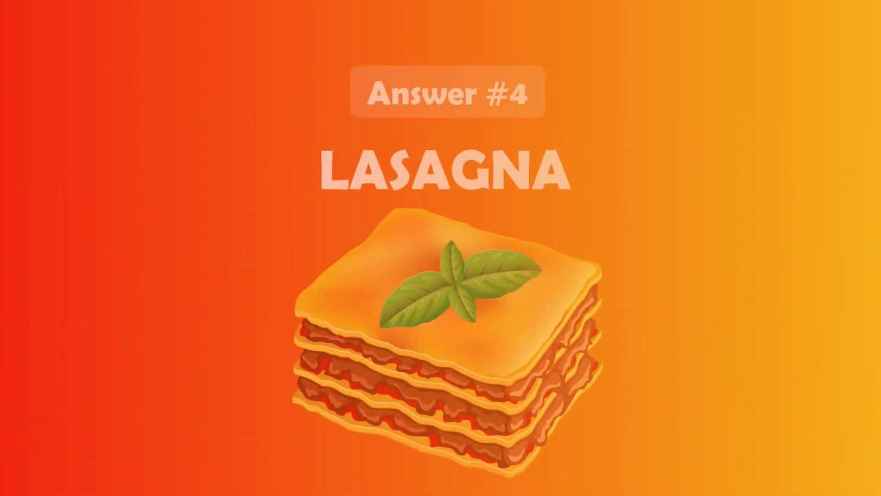
pyautogui.press('Escape')
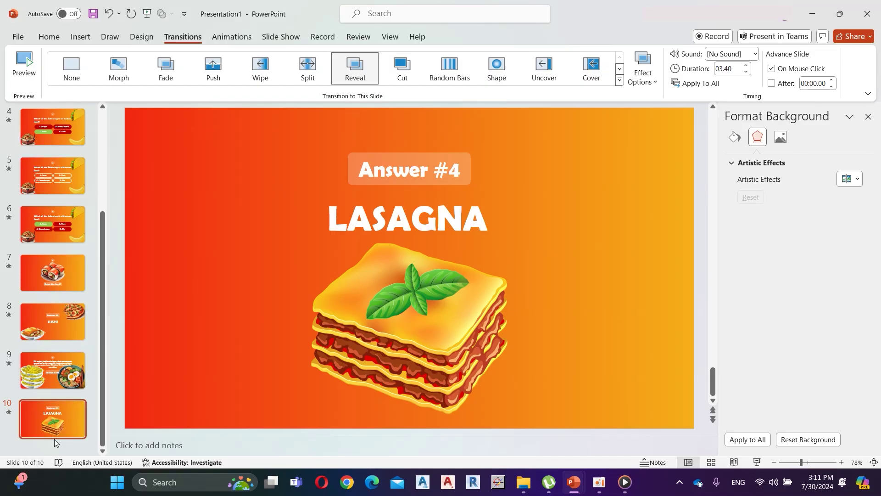
# Add a new blank slide 11 and delete its empty placeholders
pyautogui.rightClick(55, 350)
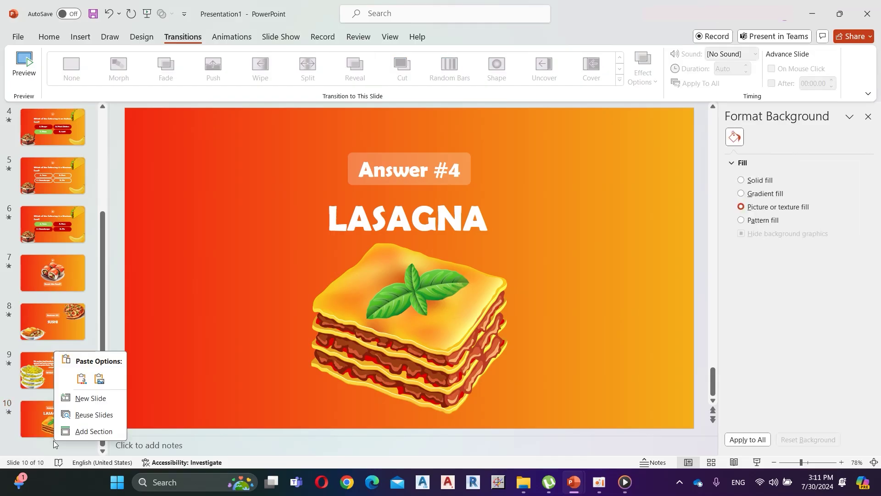
pyautogui.click(85, 399)
pyautogui.moveTo(155, 122); pyautogui.dragTo(667, 409)
pyautogui.press('Delete')
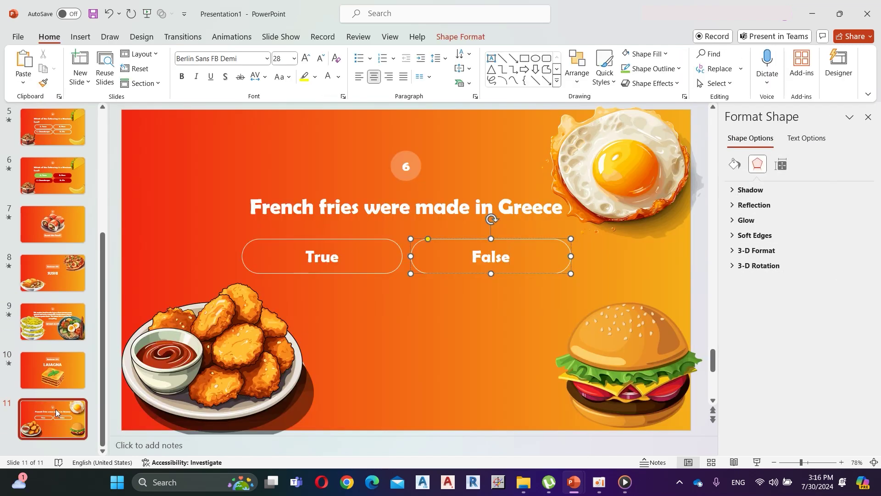
# Duplicate slide 11 as slide 12 and colour its False button green
pyautogui.rightClick(57, 408)
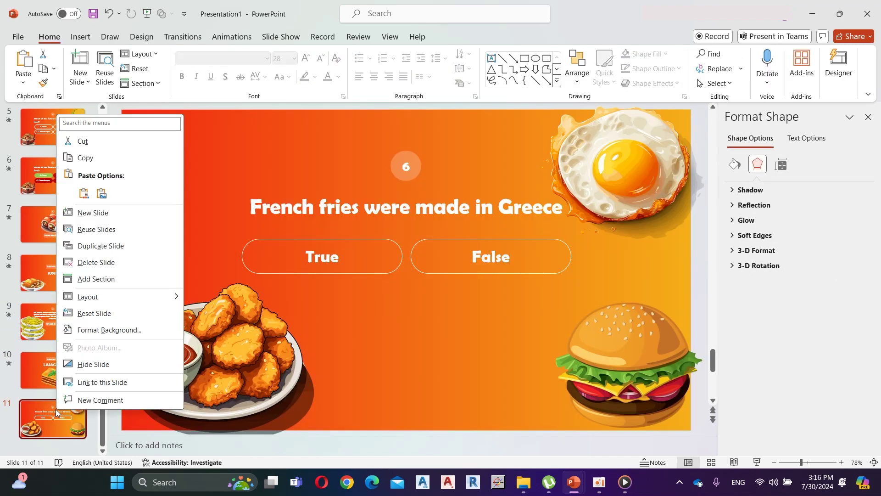
pyautogui.click(106, 245)
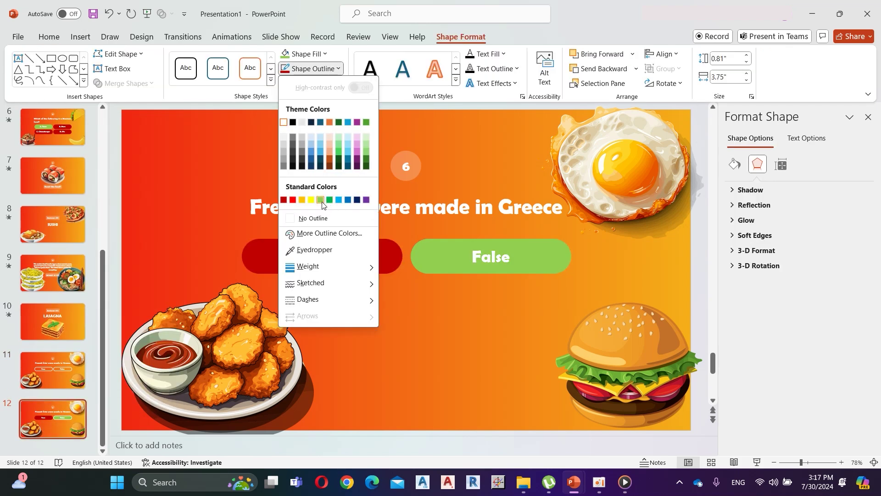
pyautogui.click(322, 202)
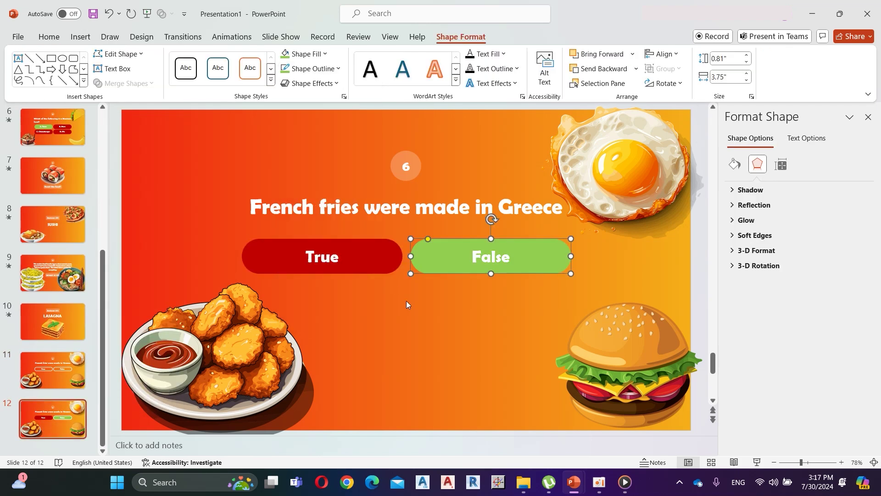
pyautogui.click(420, 319)
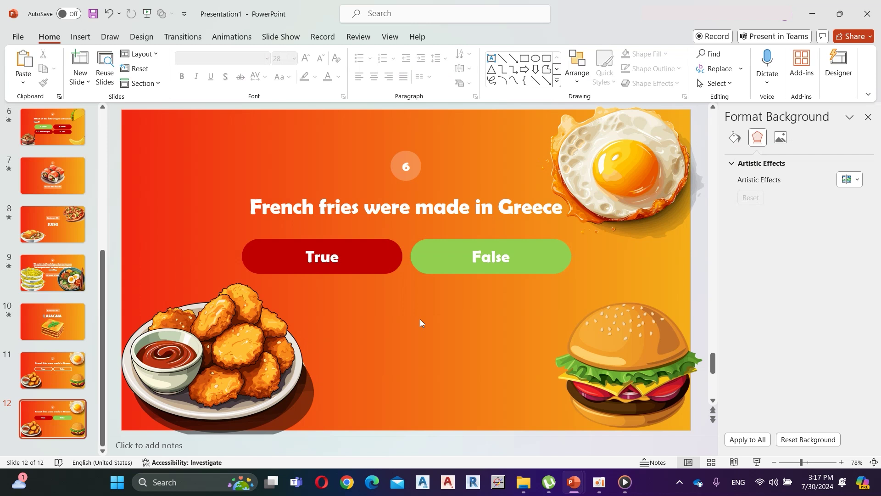
# Compare with slide 11, then give slide 12 the Morph transition
pyautogui.click(71, 361)
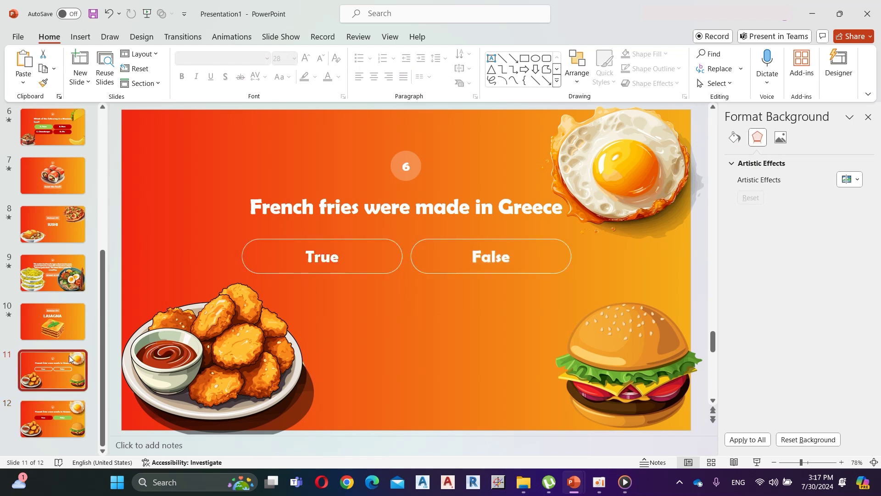
pyautogui.click(63, 405)
pyautogui.click(183, 37)
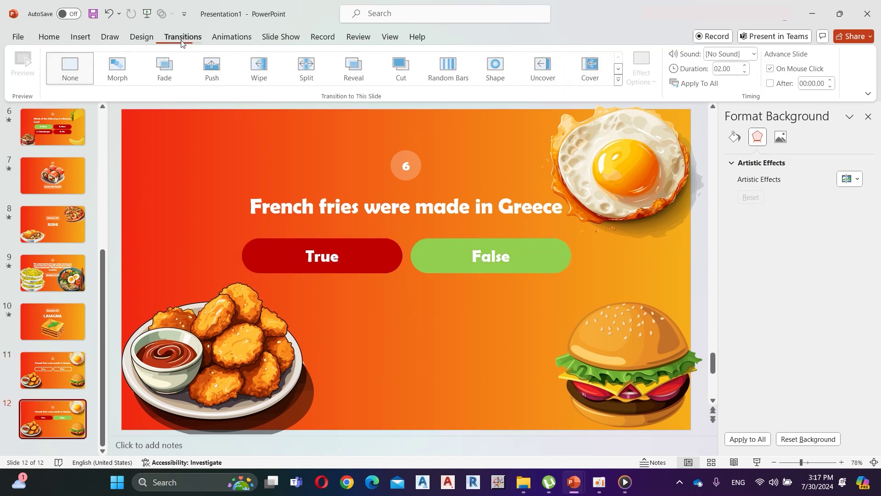
pyautogui.click(119, 68)
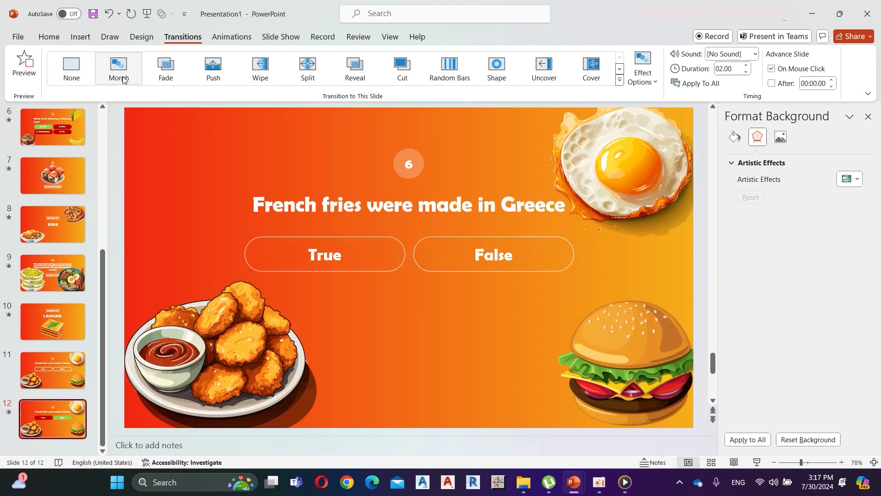
# Apply Morph to slide 11, then run the show from it and pick True
pyautogui.click(48, 373)
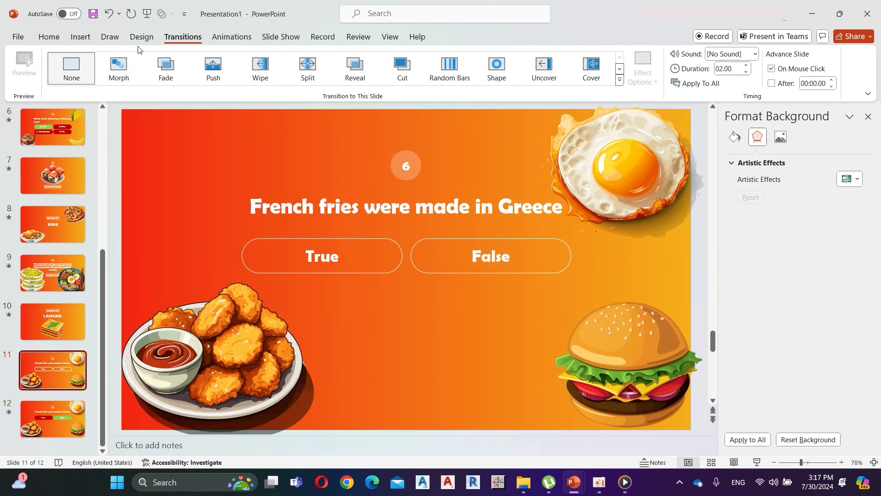
pyautogui.click(119, 66)
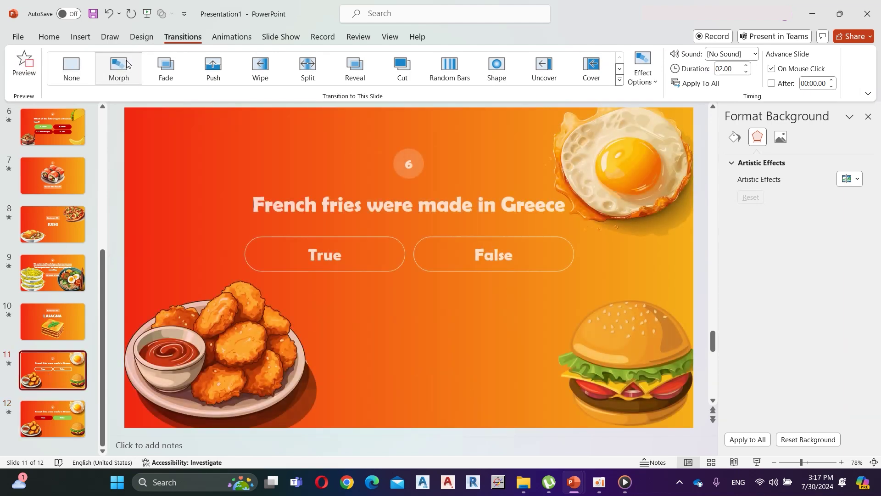
pyautogui.hotkey('shift', 'F5')
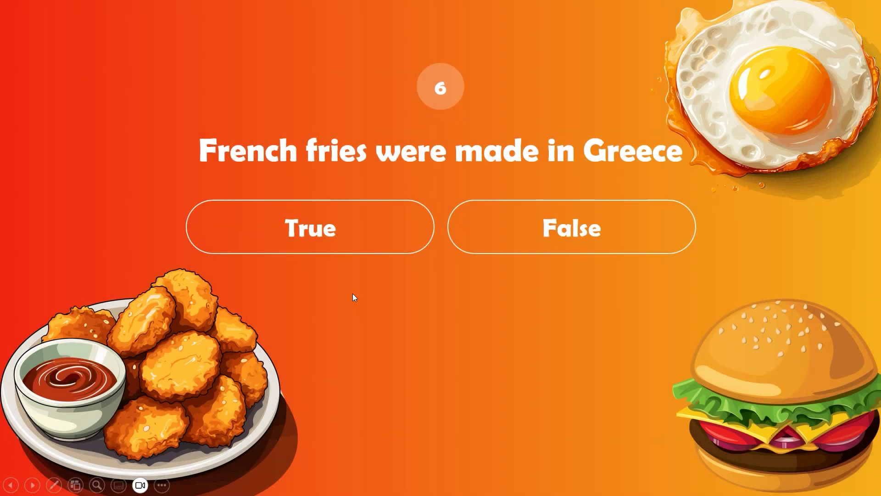
pyautogui.click(352, 230)
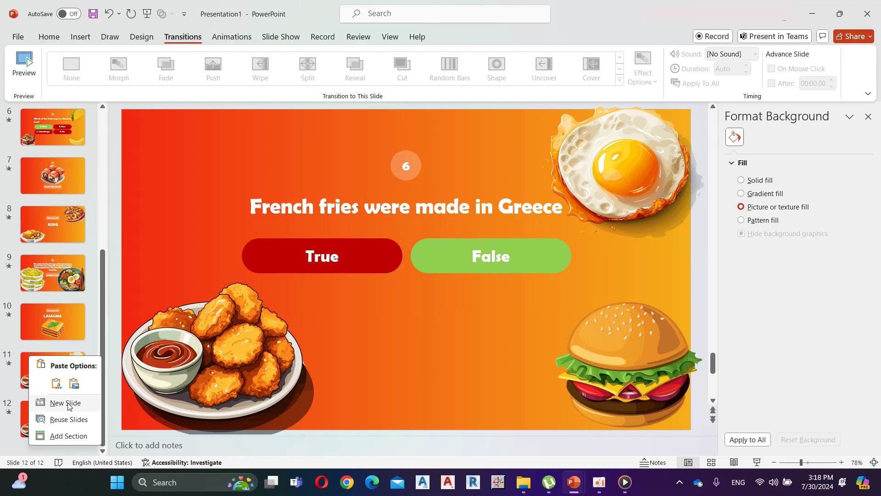
# Add a blank slide 13 and delete its empty placeholders
pyautogui.click(68, 405)
pyautogui.moveTo(151, 120); pyautogui.dragTo(670, 420)
pyautogui.press('Delete')
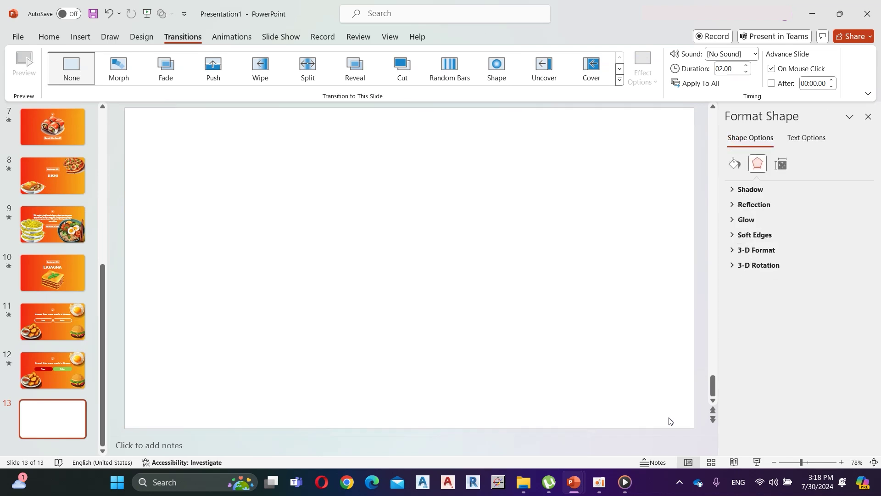
# Set slide 13's background to the Flare gradient picture from Downloads
pyautogui.click(783, 211)
pyautogui.click(757, 266)
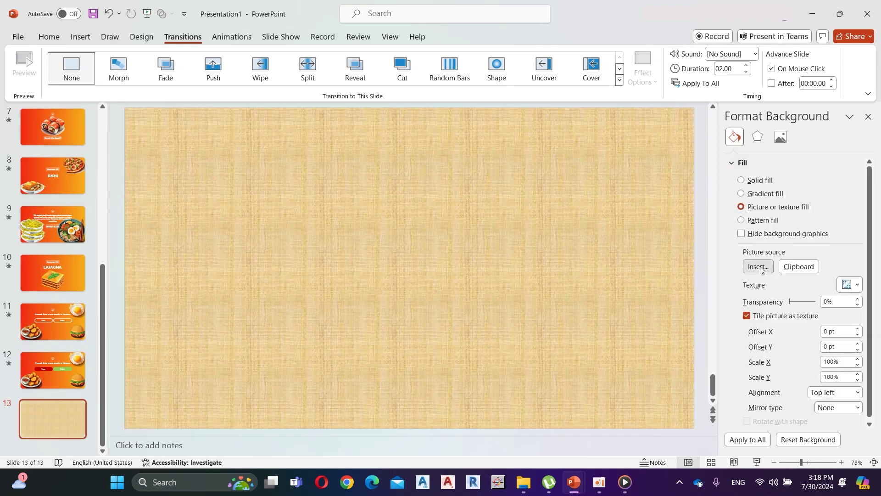
pyautogui.click(547, 192)
pyautogui.scroll(-5, 533, 251)
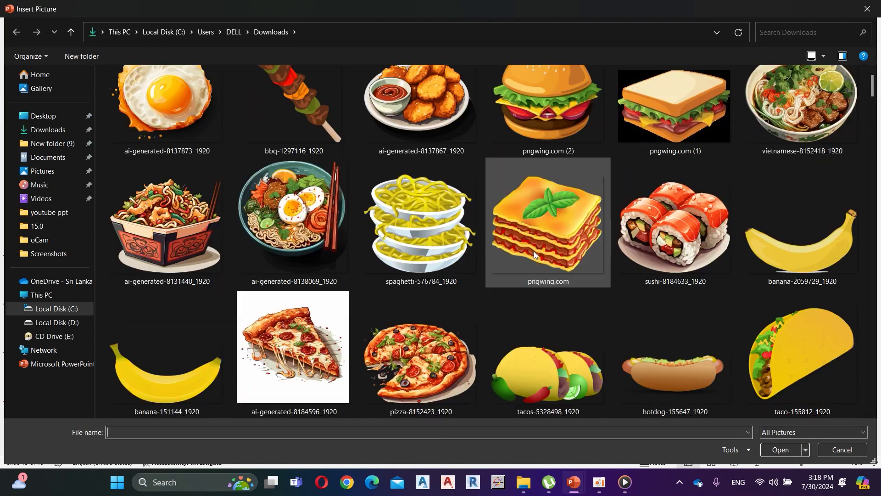
pyautogui.scroll(-3, 542, 312)
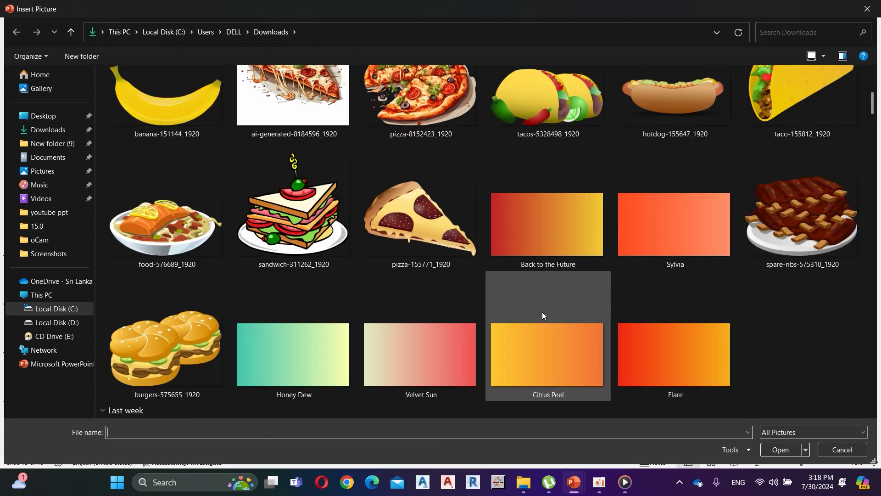
pyautogui.doubleClick(629, 339)
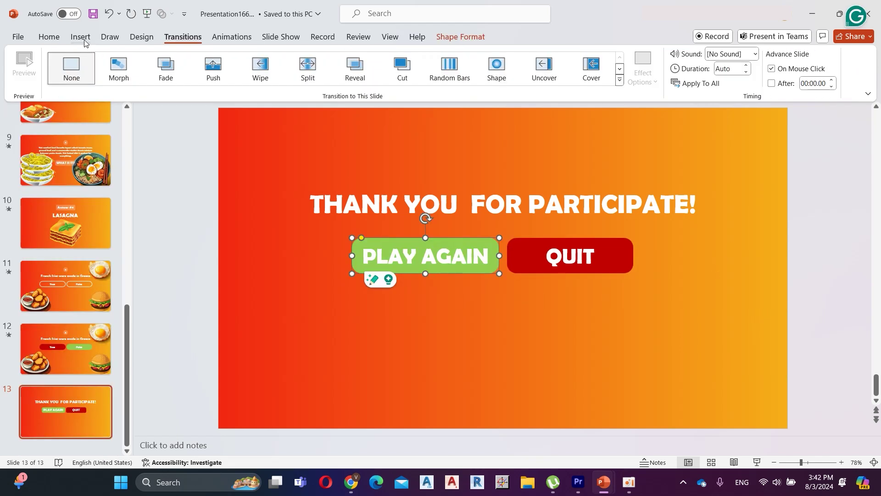
# Link the PLAY AGAIN button to slide 2 in this document
pyautogui.click(83, 39)
pyautogui.click(454, 64)
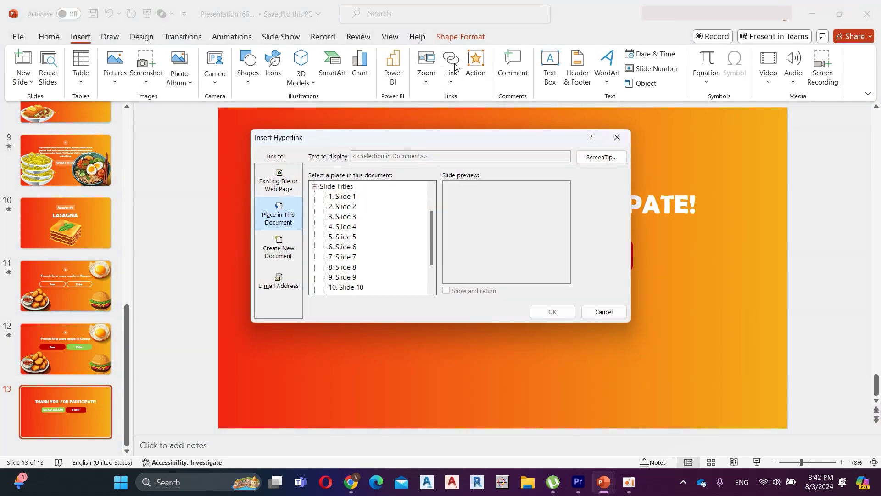
pyautogui.click(346, 207)
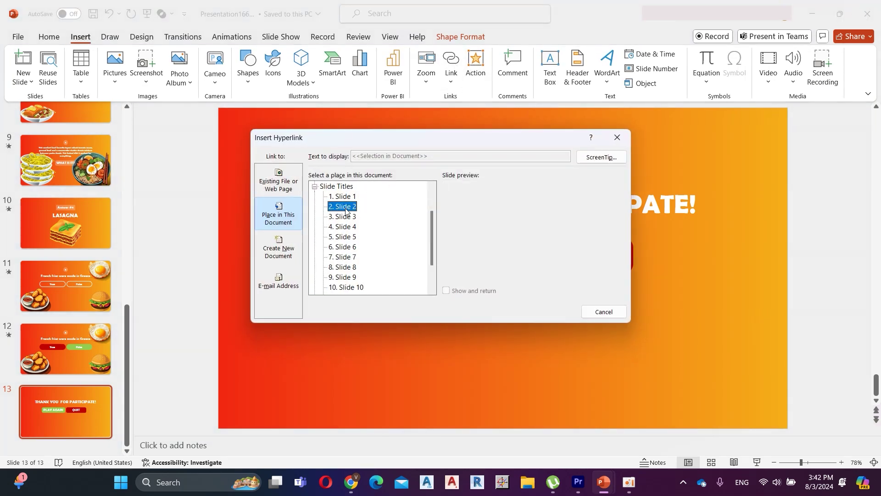
pyautogui.click(554, 312)
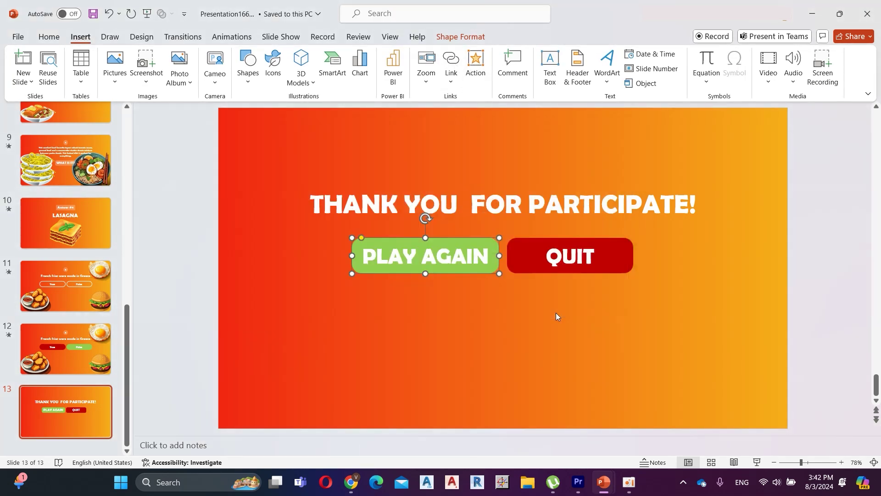
# Give the thank-you slide Morph and test that PLAY AGAIN jumps to How To Play
pyautogui.click(182, 37)
pyautogui.click(120, 68)
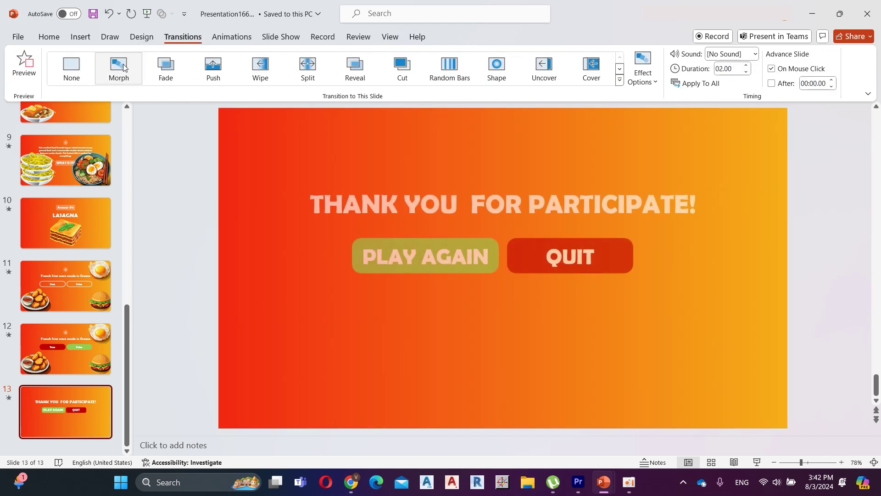
pyautogui.click(756, 462)
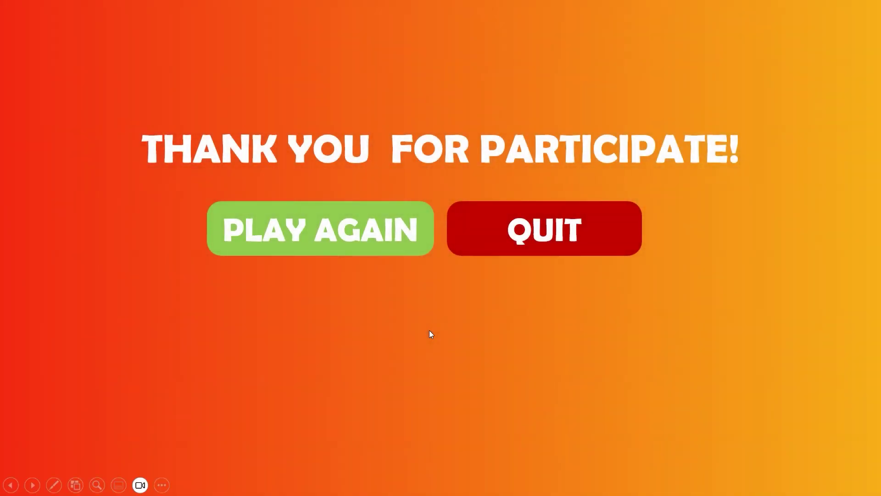
pyautogui.click(366, 228)
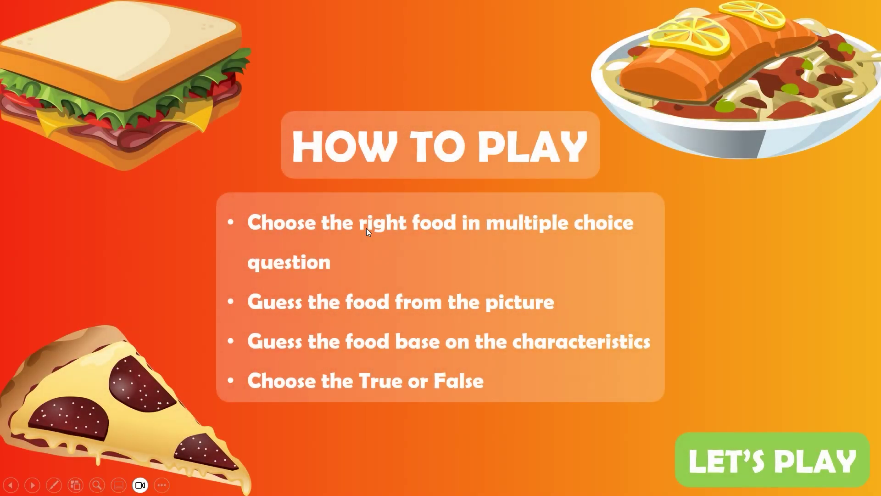
pyautogui.press('Escape')
pyautogui.scroll(-8, 41, 302)
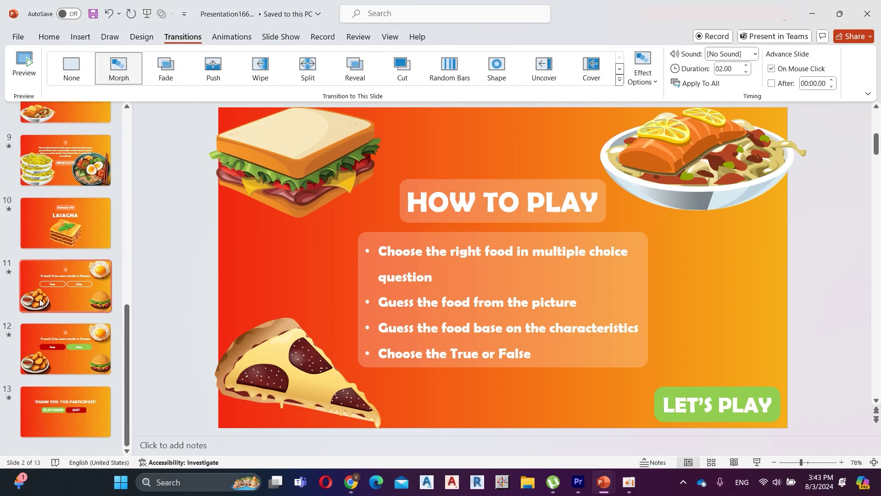
# Duplicate the thank-you slide 13 as slide 14
pyautogui.click(86, 401)
pyautogui.rightClick(85, 401)
pyautogui.click(139, 239)
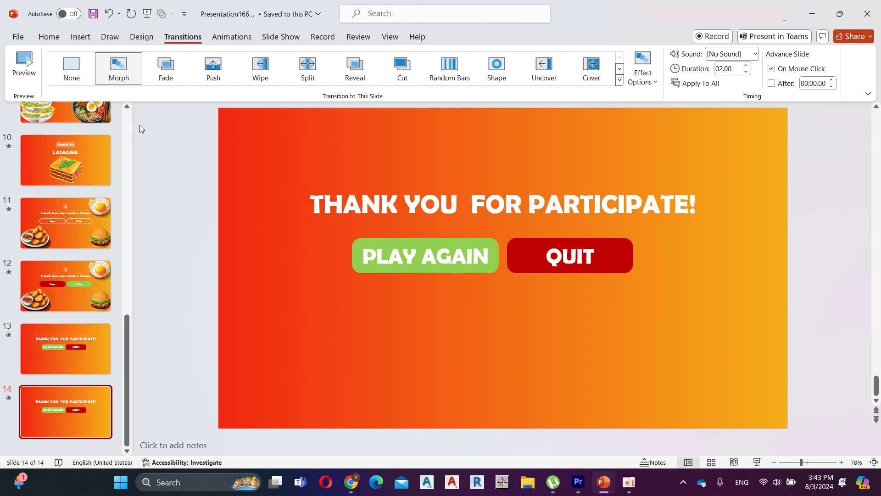
# Delete the title, PLAY AGAIN and QUIT shapes from slide 14
pyautogui.click(343, 186)
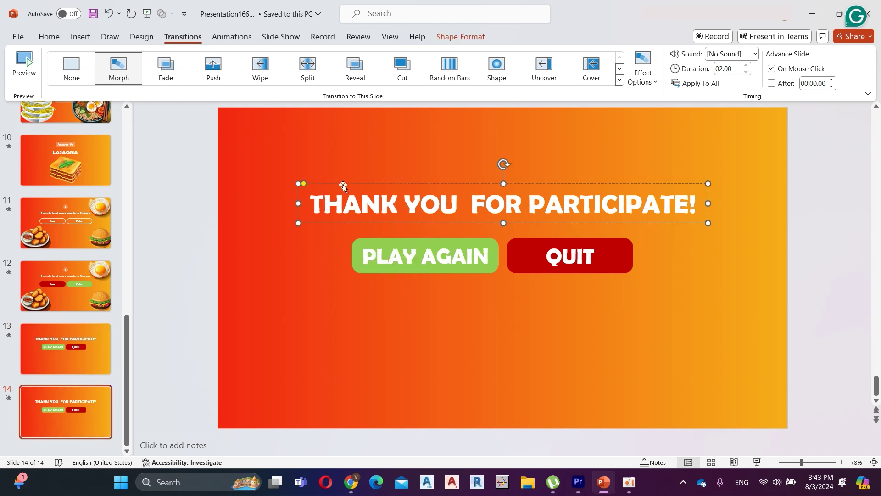
pyautogui.press('Delete')
pyautogui.click(404, 254)
pyautogui.click(408, 238)
pyautogui.press('Delete')
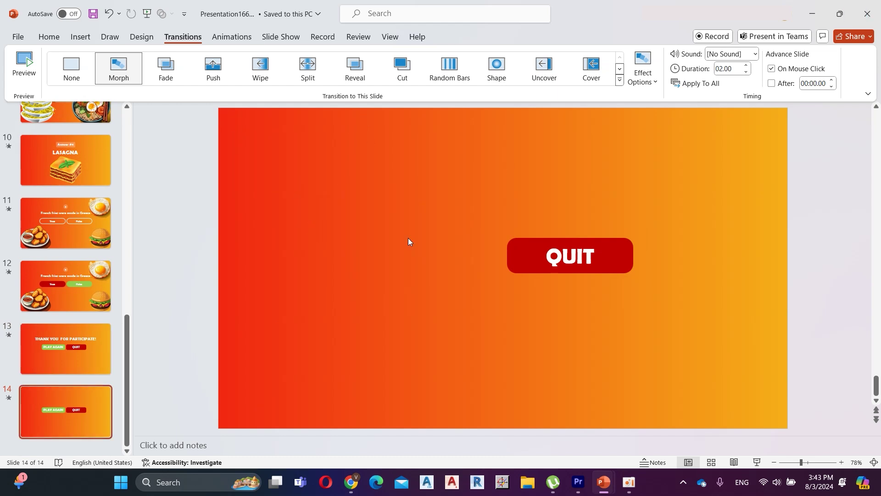
pyautogui.click(571, 240)
pyautogui.press('Delete')
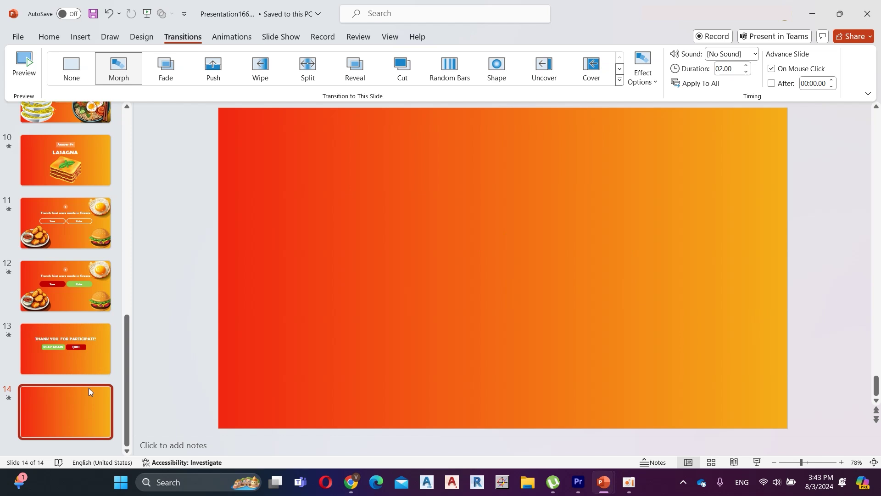
# Select the QUIT button on slide 13 to prepare its link
pyautogui.click(68, 365)
pyautogui.click(544, 239)
pyautogui.click(81, 36)
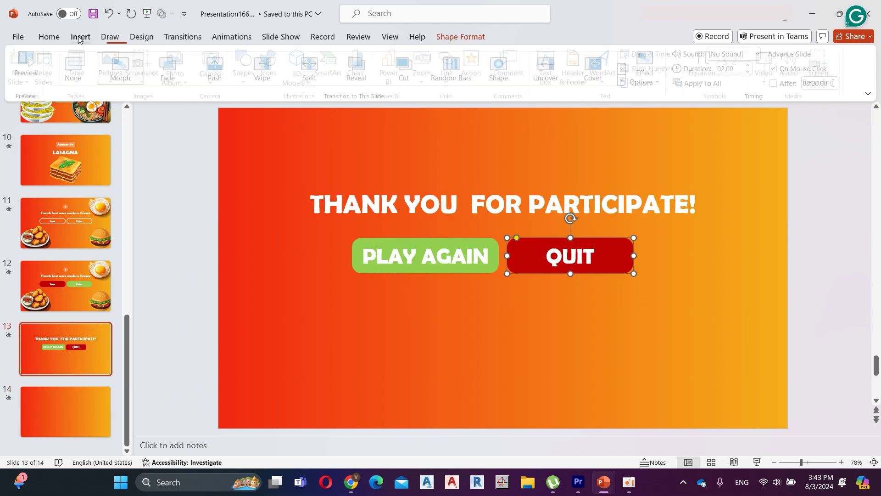
# Link slide 13's QUIT button to slide 14
pyautogui.click(452, 64)
pyautogui.scroll(-2, 360, 270)
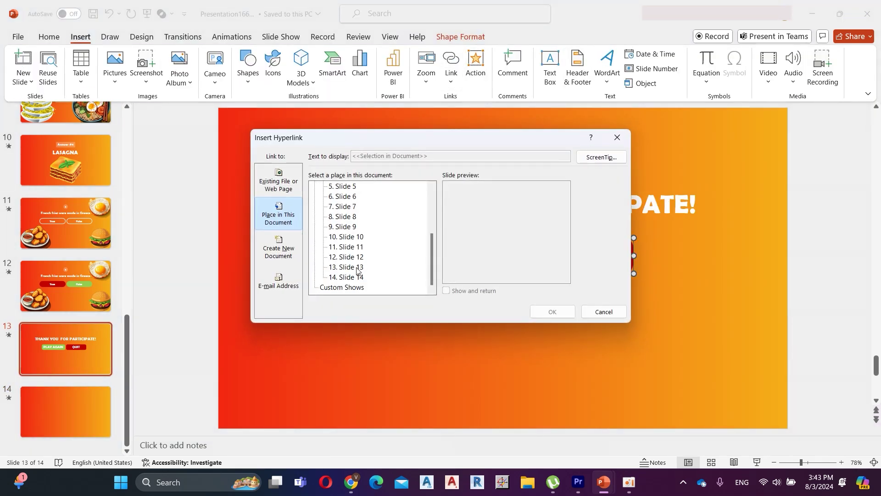
pyautogui.click(351, 277)
pyautogui.click(558, 313)
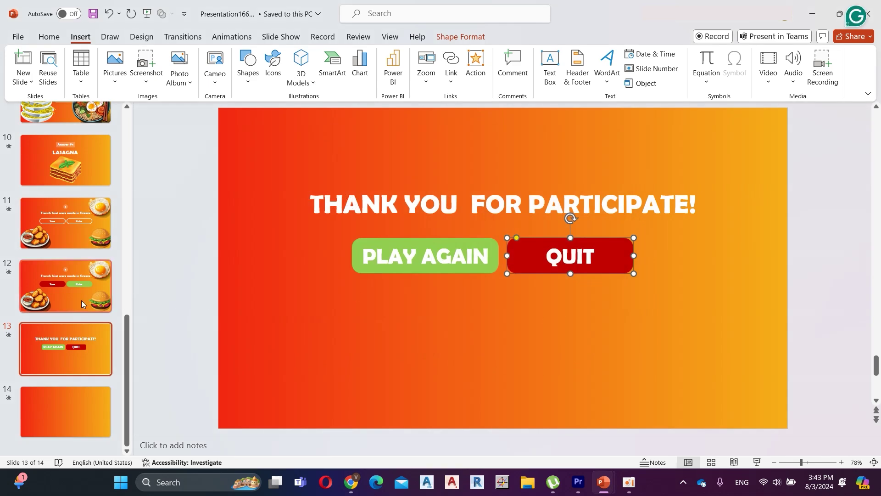
pyautogui.scroll(10, 81, 300)
# Verify the title slide's QUIT also links to slide 14, then start the show
pyautogui.click(99, 145)
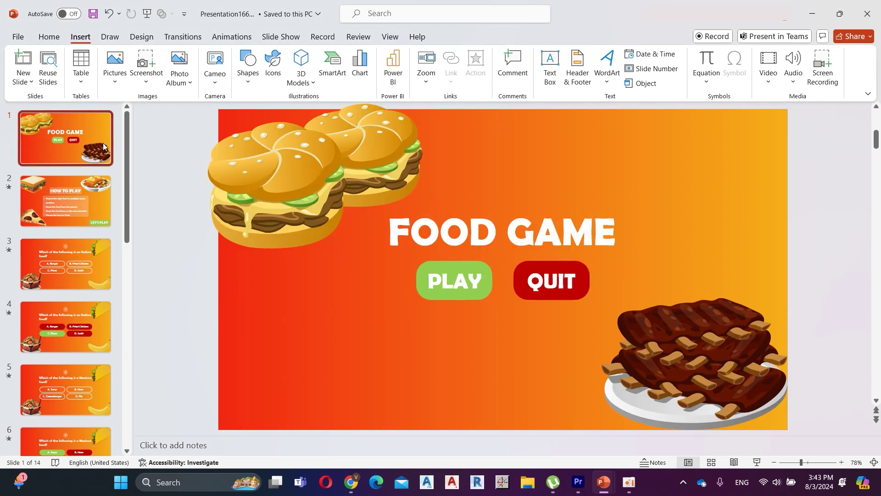
pyautogui.click(553, 273)
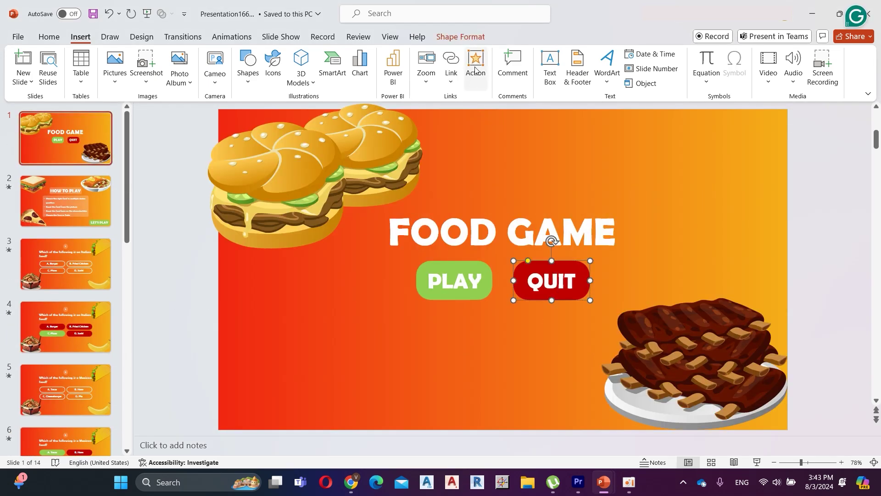
pyautogui.click(450, 59)
pyautogui.click(553, 312)
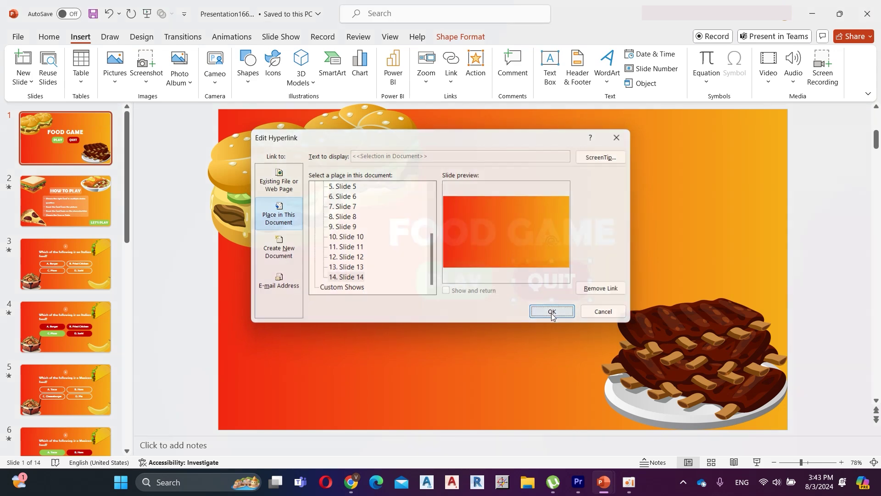
pyautogui.scroll(-10, 85, 282)
pyautogui.scroll(10, 85, 281)
pyautogui.scroll(-10, 84, 281)
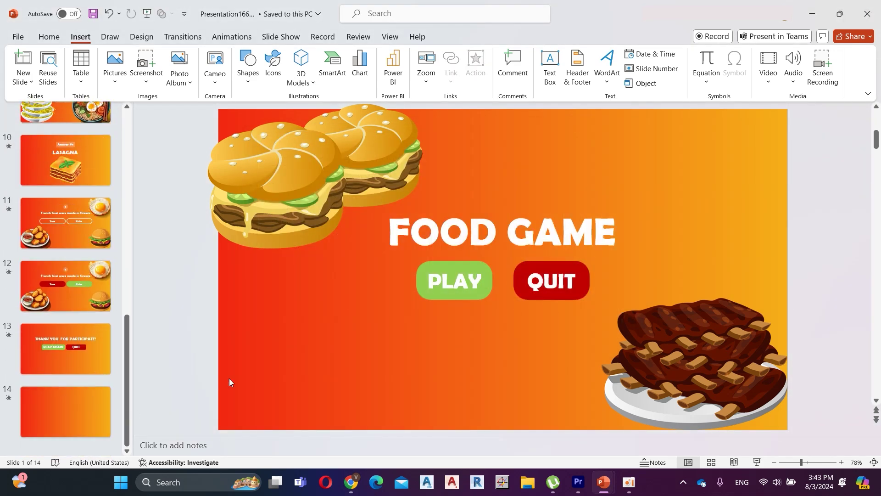
pyautogui.click(758, 462)
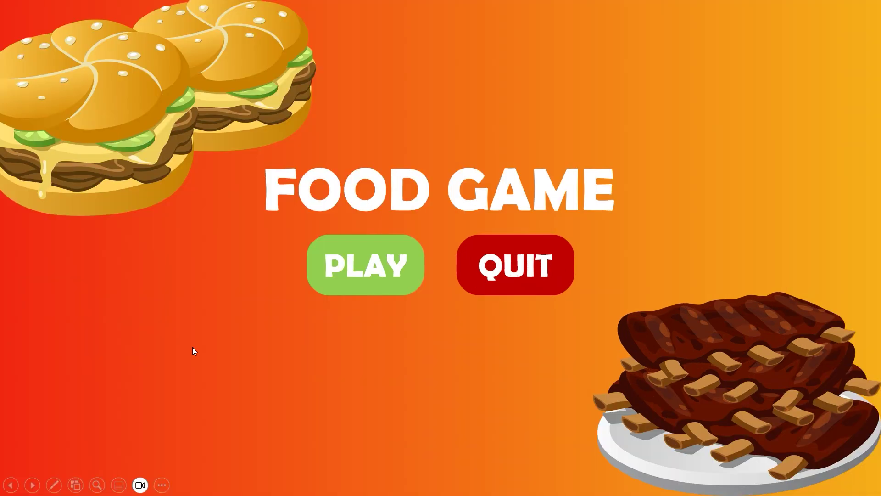
# Play from the title through How To Play and reveal answers to questions 1 and 2
pyautogui.click(359, 274)
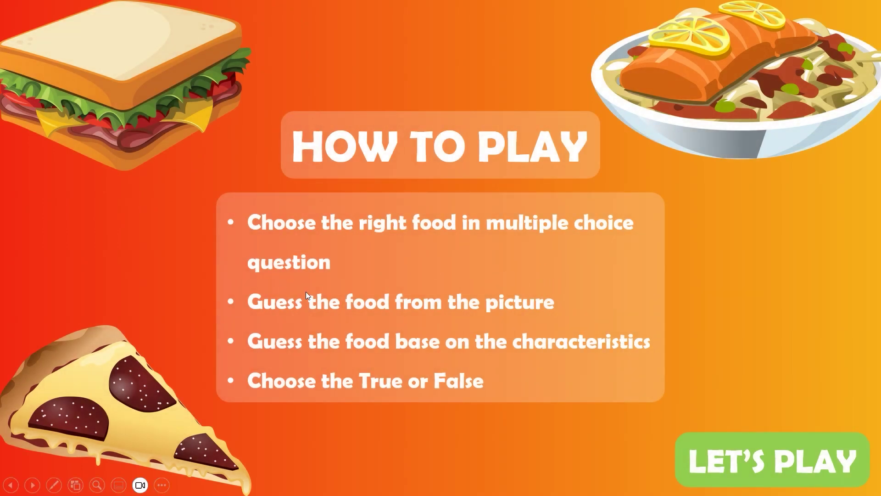
pyautogui.click(742, 442)
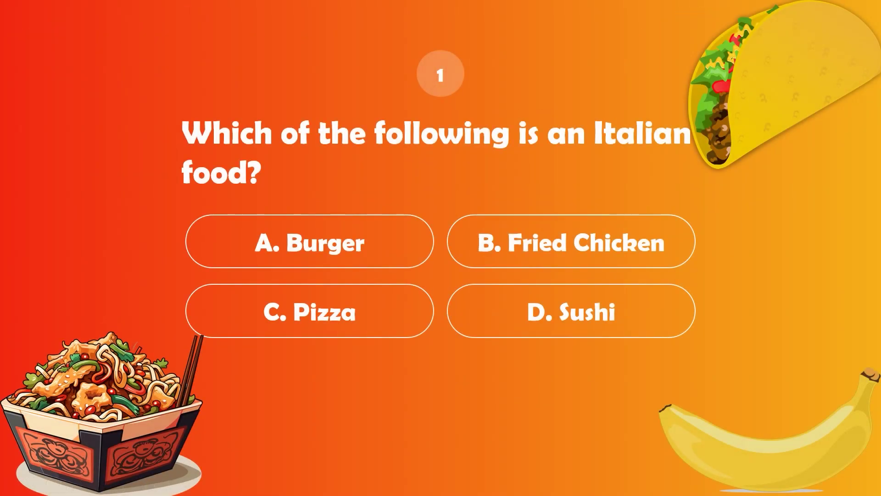
pyautogui.click(368, 248)
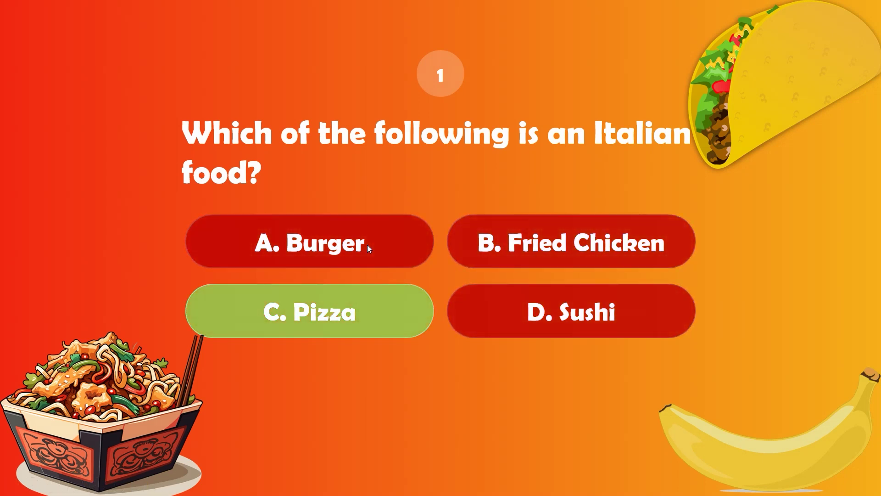
pyautogui.click(329, 304)
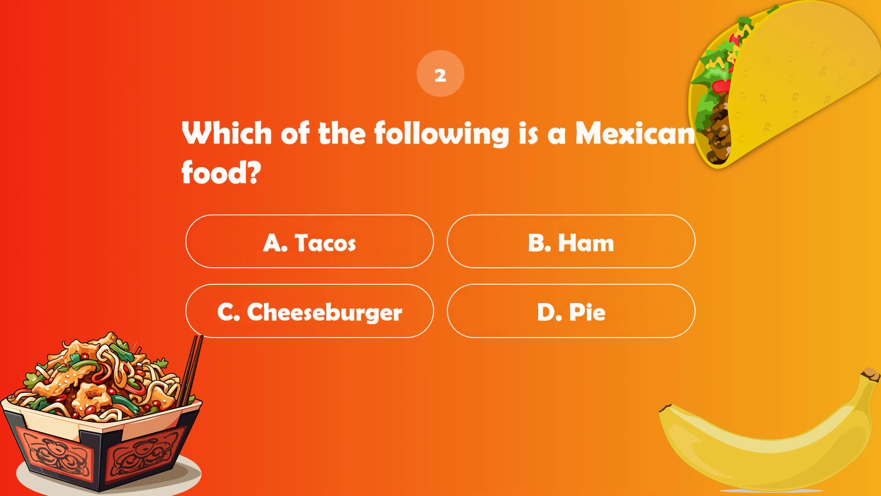
pyautogui.click(307, 246)
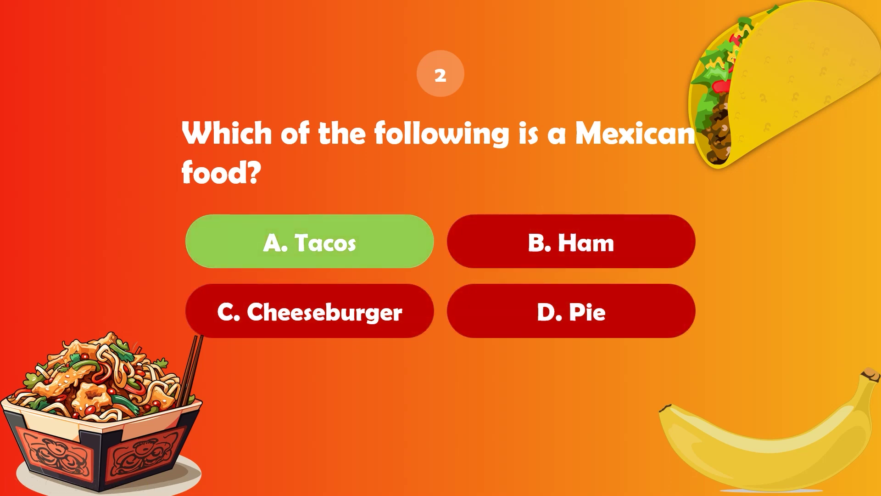
# Continue through the picture, sushi, description and true/false slides, then PLAY AGAIN to How To Play
pyautogui.press('Right')
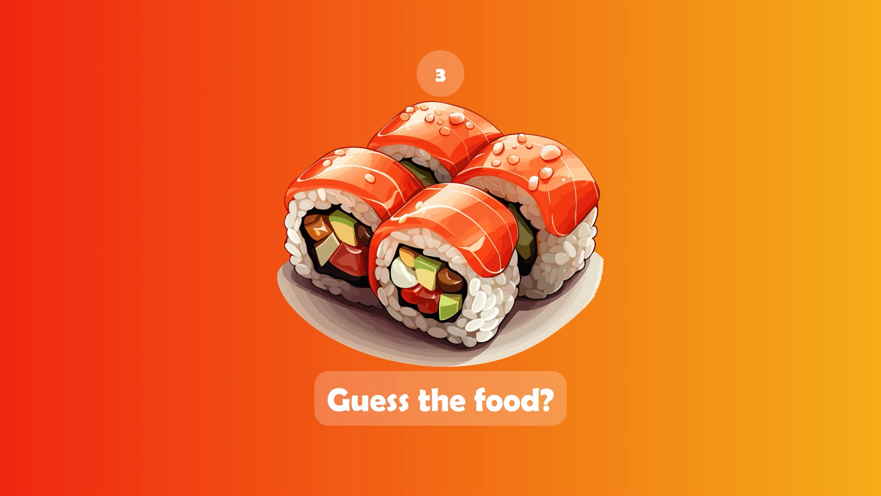
pyautogui.click(465, 392)
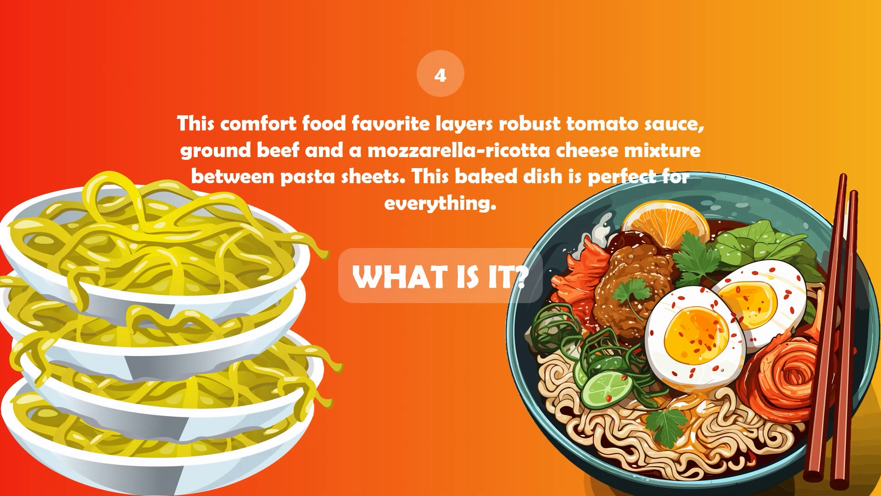
pyautogui.click(427, 291)
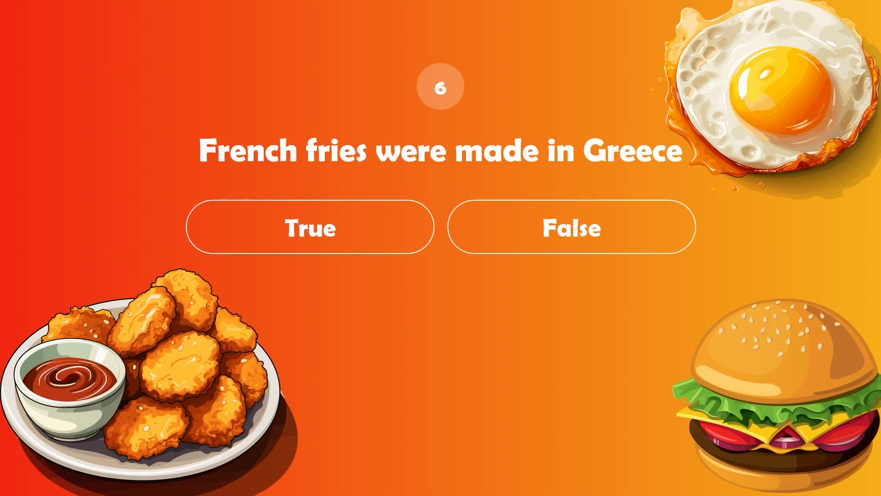
pyautogui.click(513, 239)
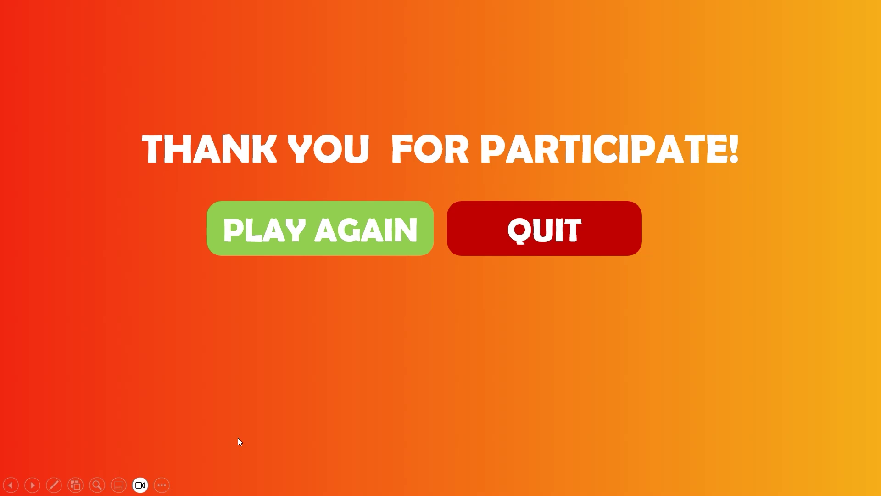
pyautogui.click(351, 240)
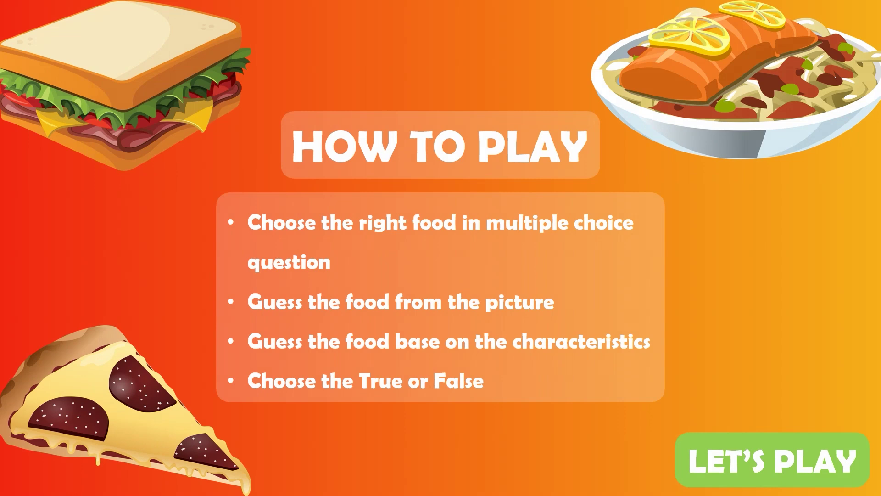
pyautogui.press('Right')
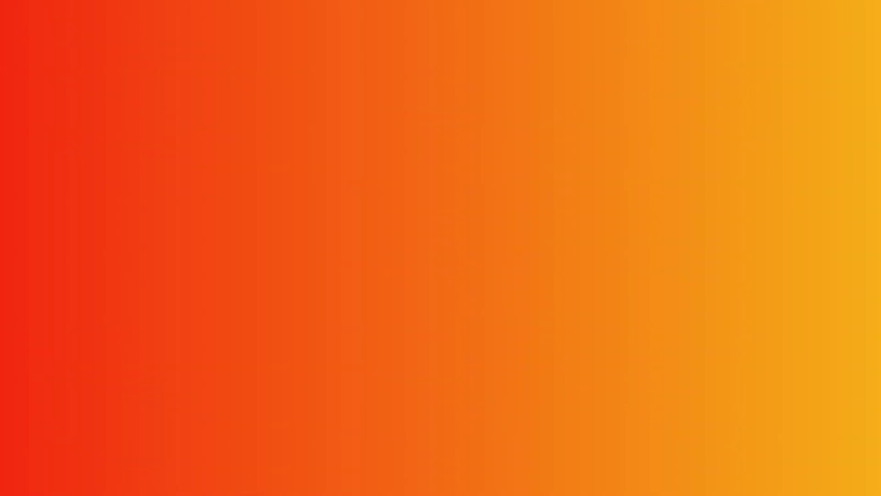